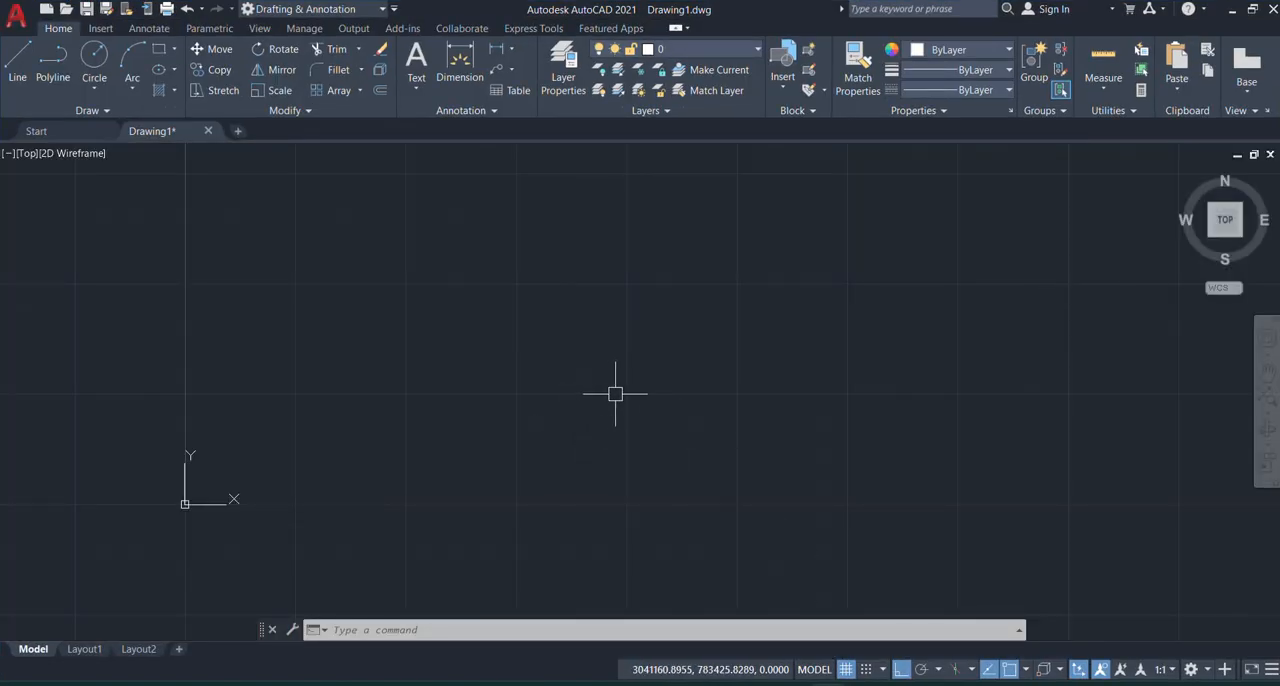
Step: Draw a circle freehand in the empty area above and to the right of the drawing origin
{"action": "scroll", "coordinate": [503, 512], "scroll_direction": "down", "scroll_amount": 5}
{"action": "scroll", "coordinate": [432, 515], "scroll_direction": "up", "scroll_amount": 5}
{"action": "scroll", "coordinate": [438, 476], "scroll_direction": "up", "scroll_amount": 2}
{"action": "scroll", "coordinate": [438, 476], "scroll_direction": "up", "scroll_amount": 2}
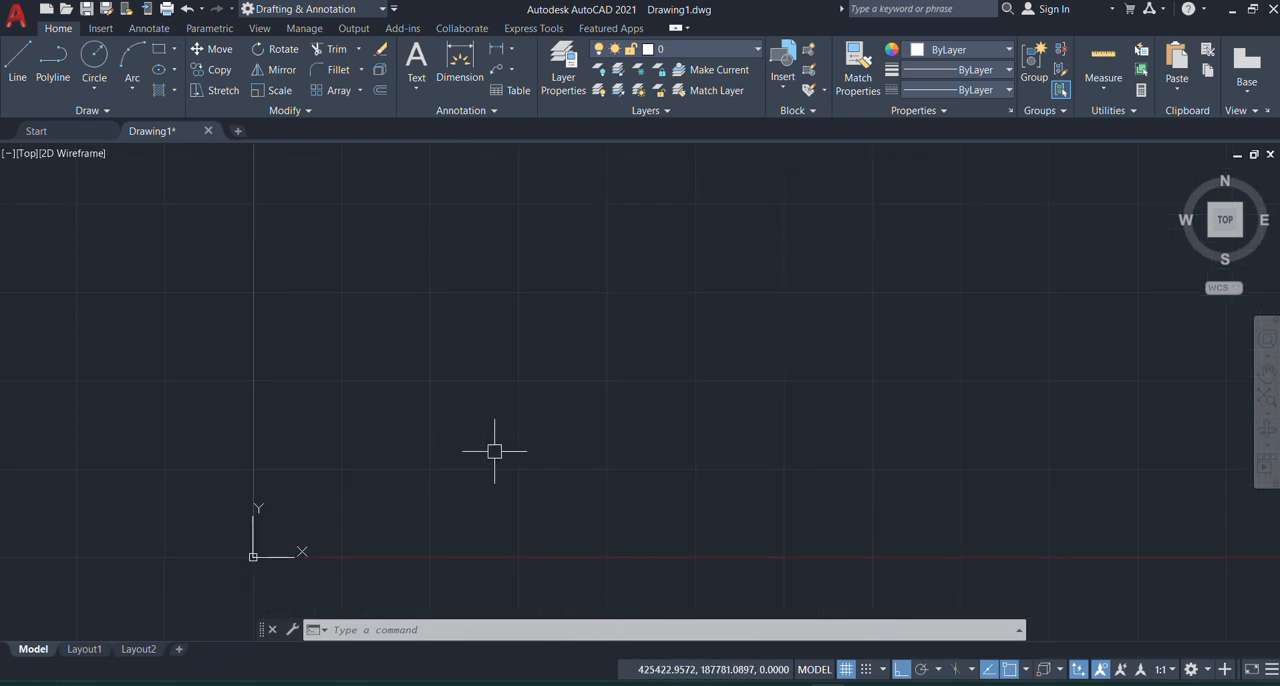
{"action": "mouse_move", "coordinate": [469, 414]}
{"action": "middle_mouse_down"}
{"action": "mouse_move", "coordinate": [436, 450]}
{"action": "mouse_move", "coordinate": [437, 437]}
{"action": "middle_mouse_up"}
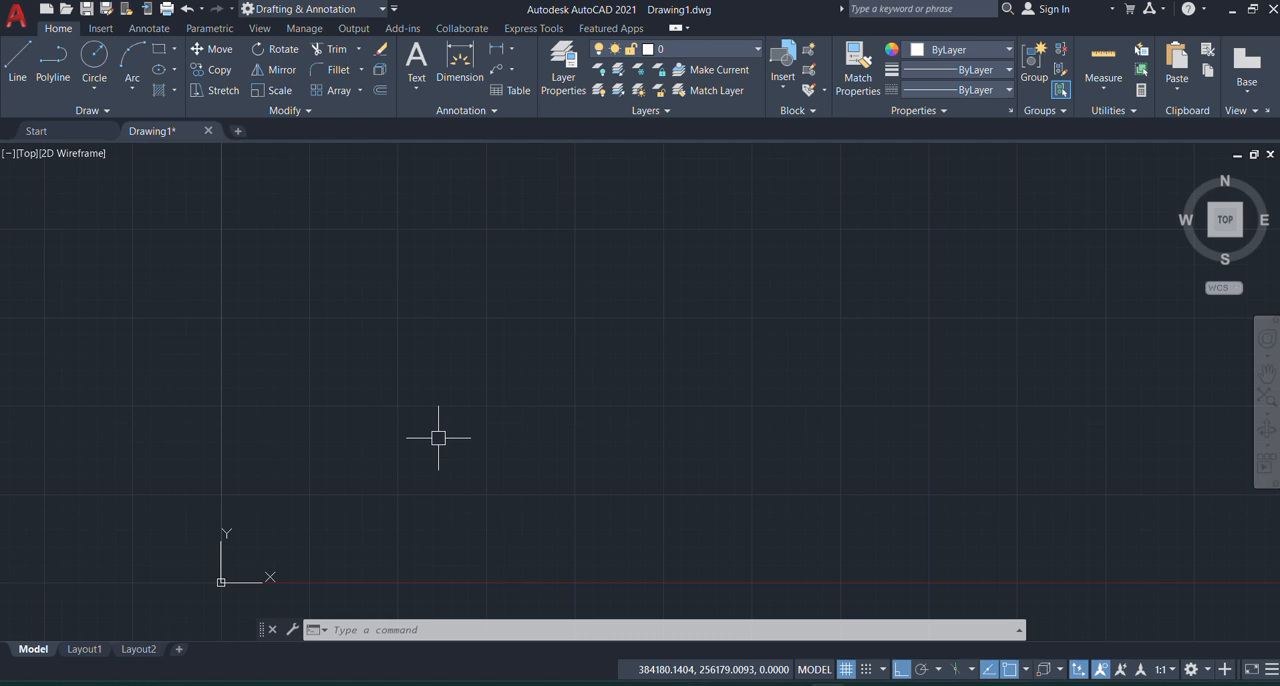
{"action": "type", "text": "c"}
{"action": "key", "text": "Return"}
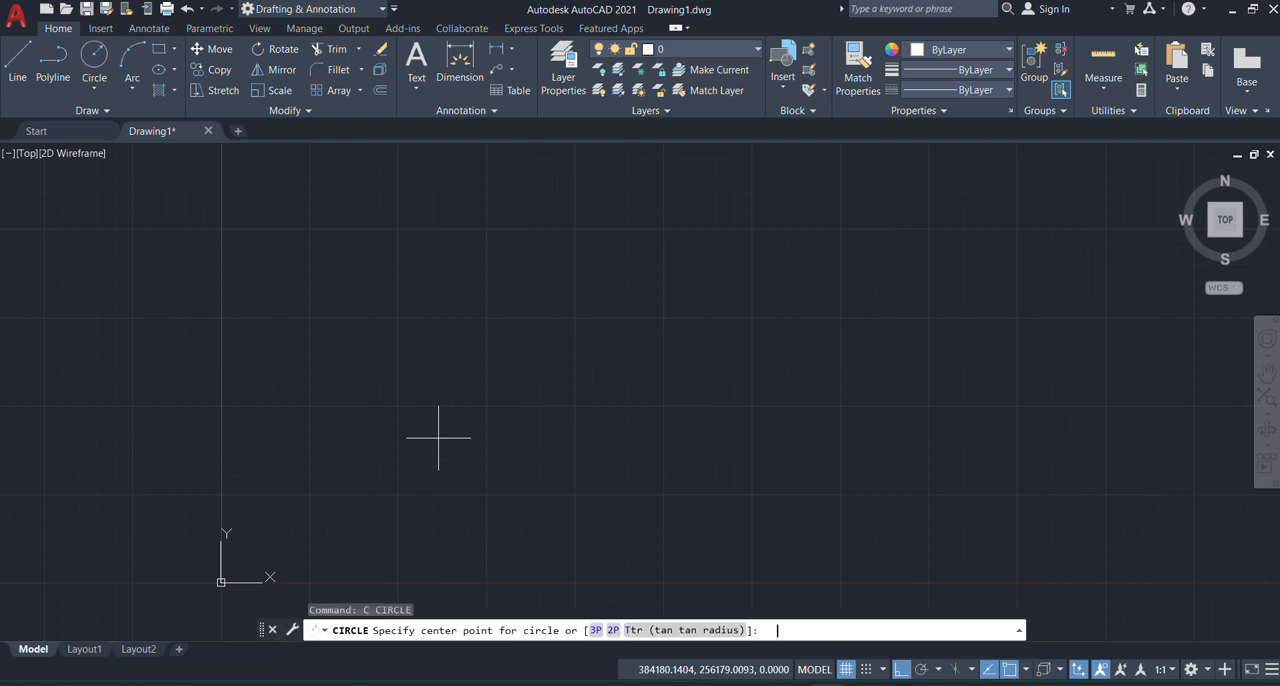
{"action": "left_click", "coordinate": [502, 316]}
{"action": "left_click", "coordinate": [466, 363]}
Step: Copy the circle from its bottom quadrant, placing four copies in a horizontal row to its right with Ortho on
{"action": "scroll", "coordinate": [251, 423], "scroll_direction": "down", "scroll_amount": 2}
{"action": "scroll", "coordinate": [330, 391], "scroll_direction": "up", "scroll_amount": 5}
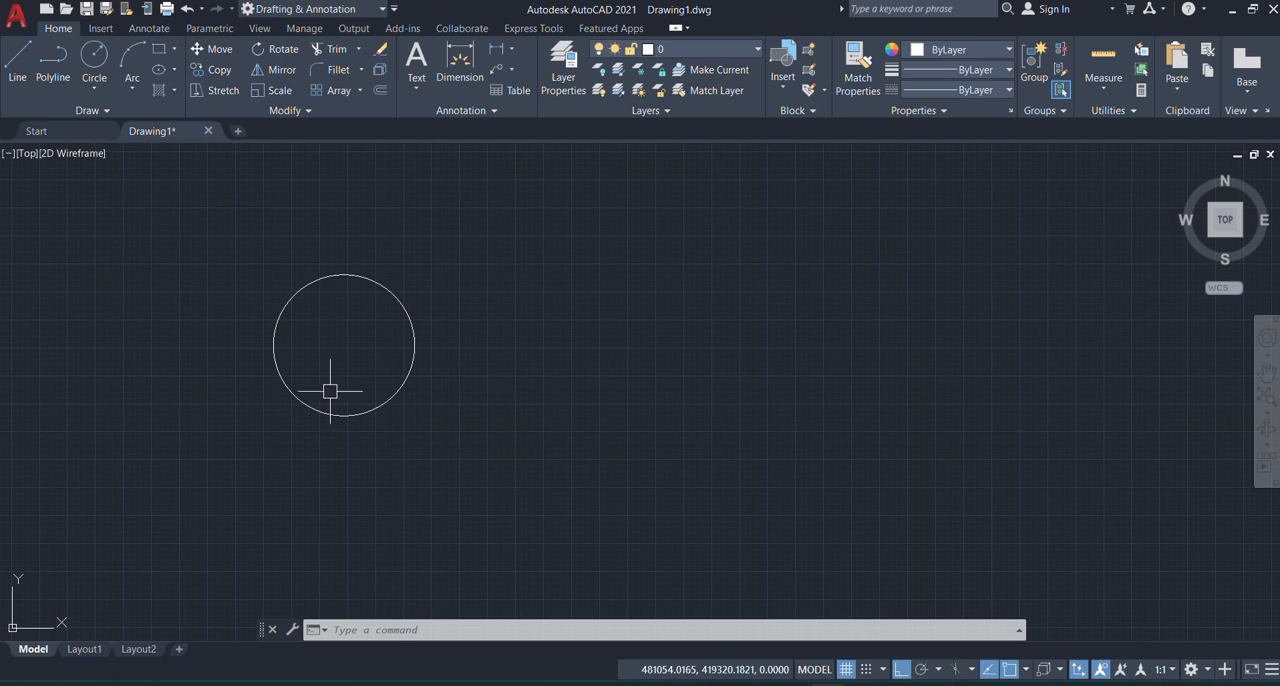
{"action": "left_click", "coordinate": [209, 230]}
{"action": "left_click", "coordinate": [517, 515]}
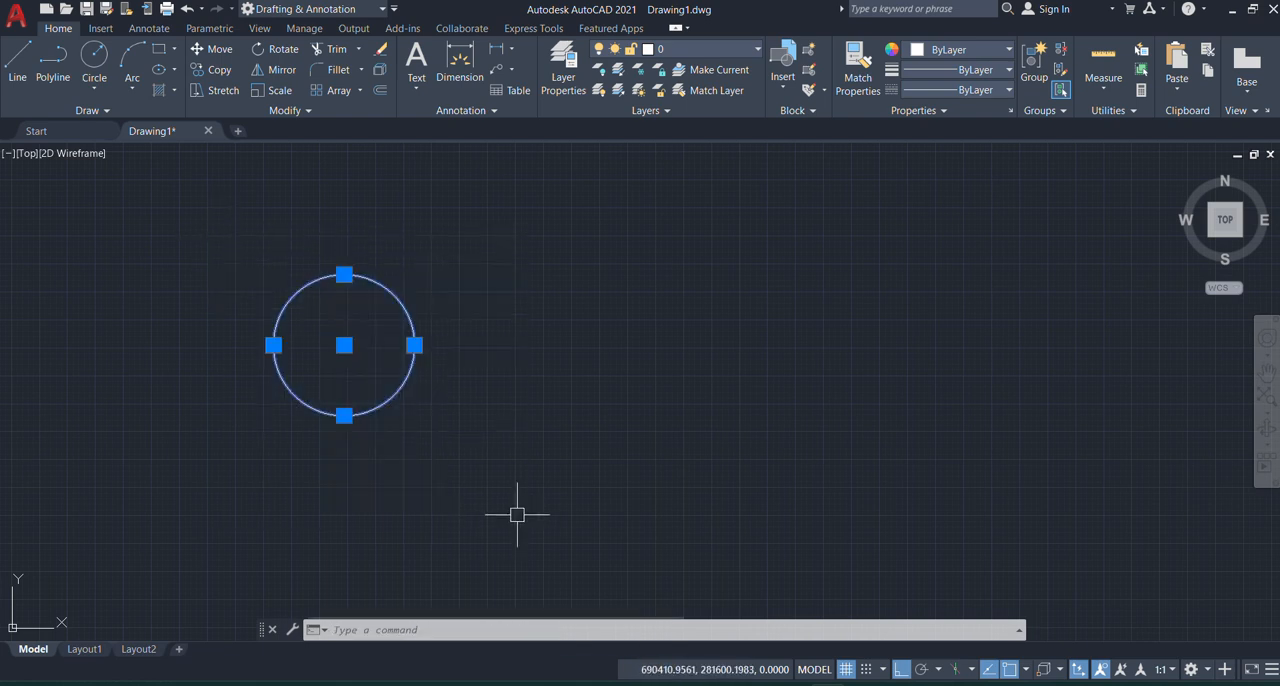
{"action": "type", "text": "co"}
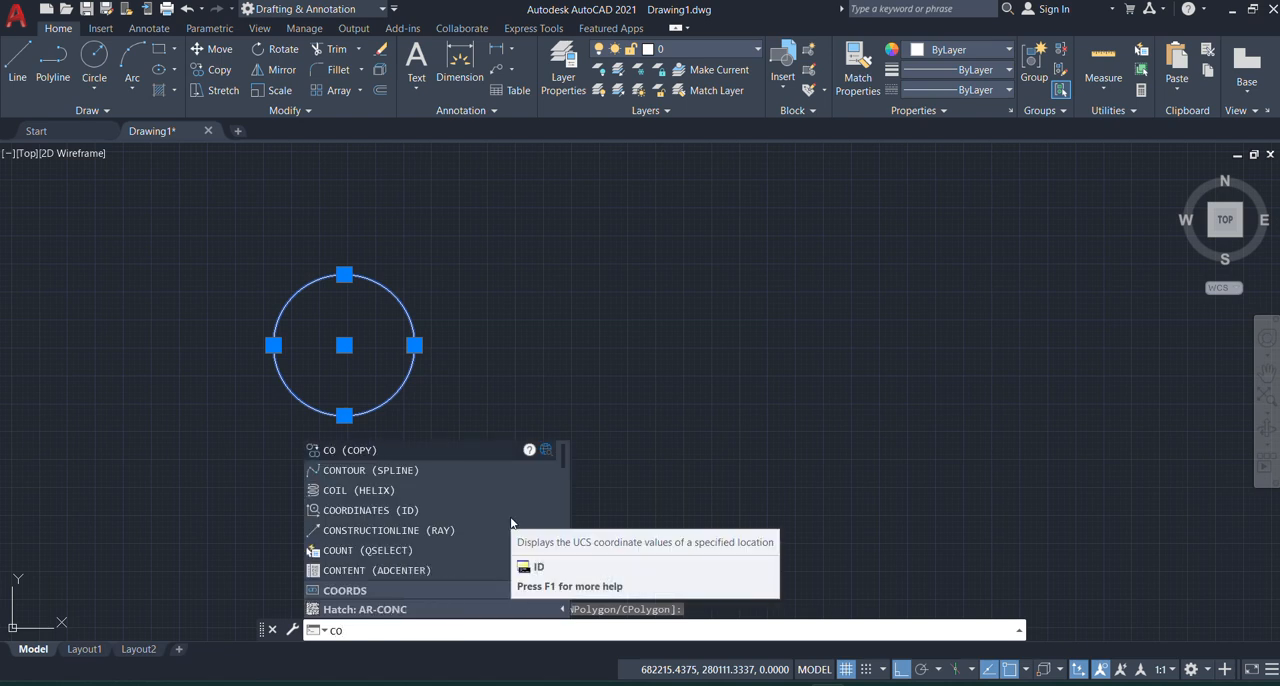
{"action": "key", "text": "Return"}
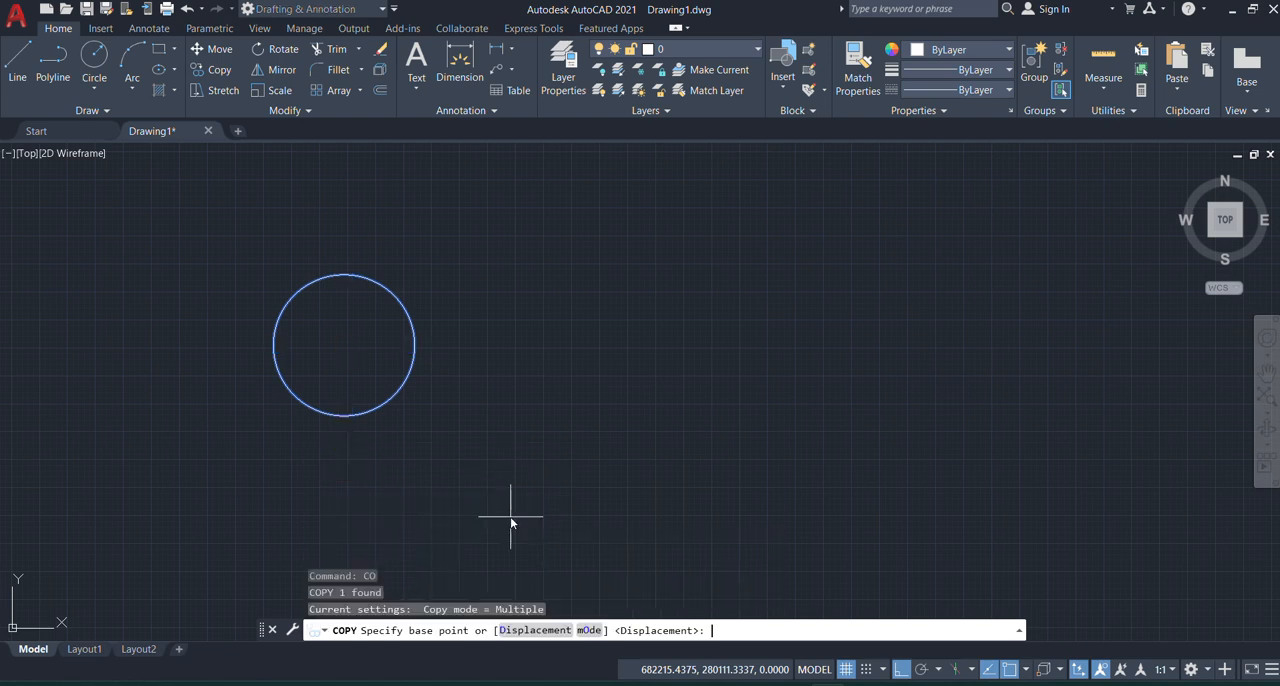
{"action": "left_click", "coordinate": [344, 415]}
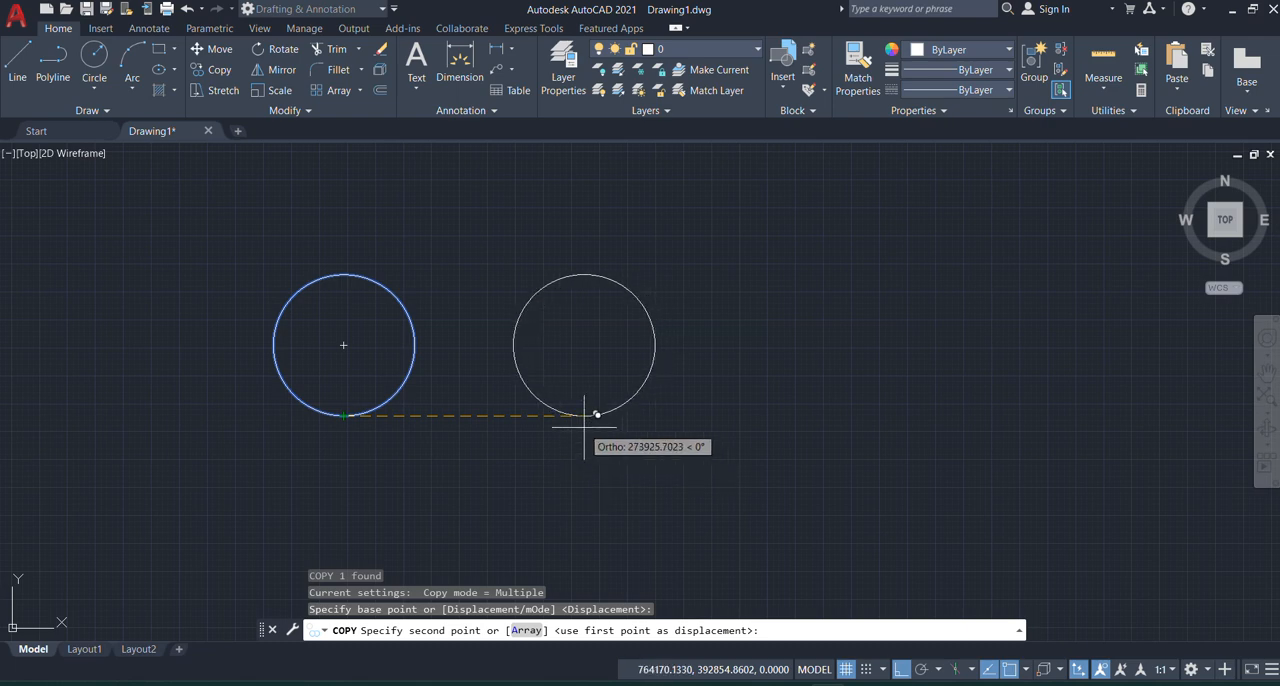
{"action": "left_click", "coordinate": [519, 418]}
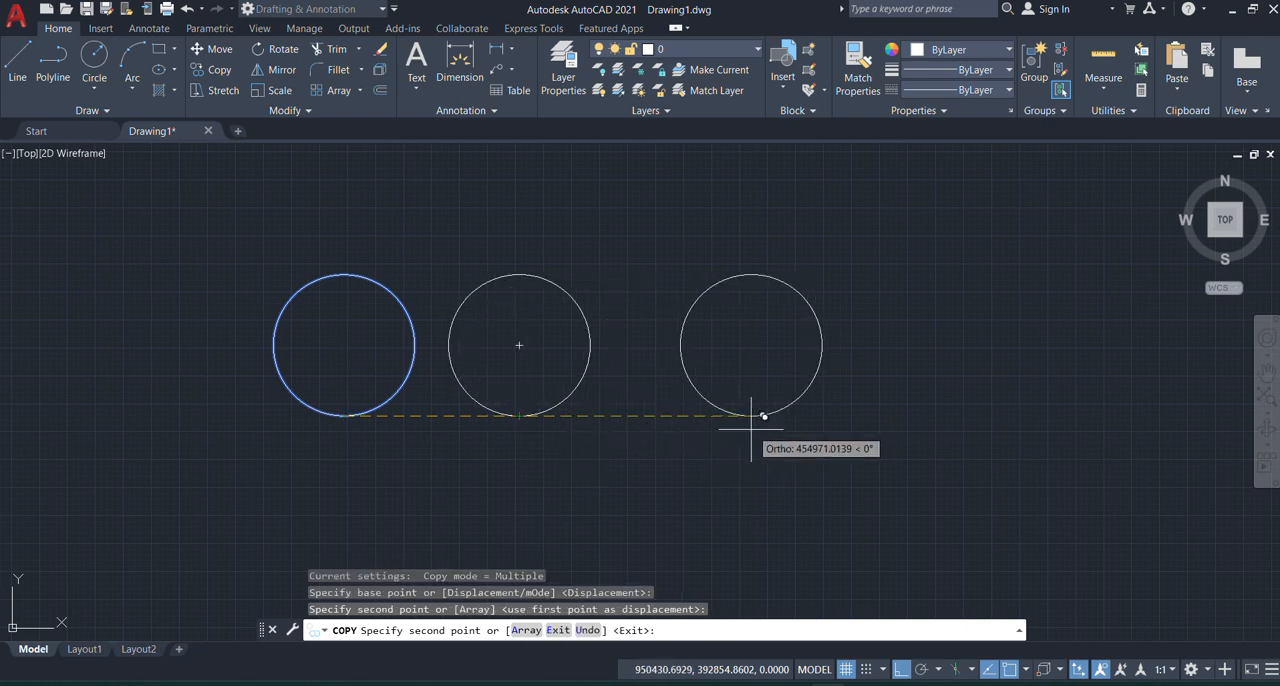
{"action": "left_click", "coordinate": [670, 415]}
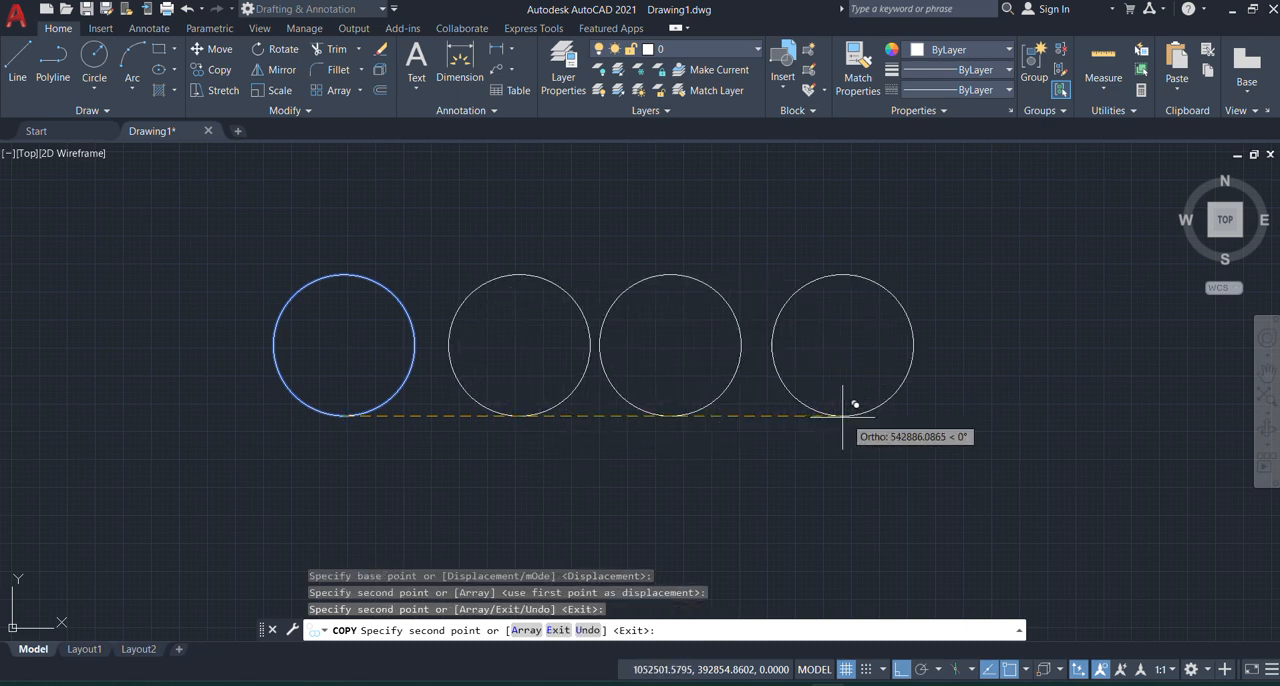
{"action": "left_click", "coordinate": [828, 415]}
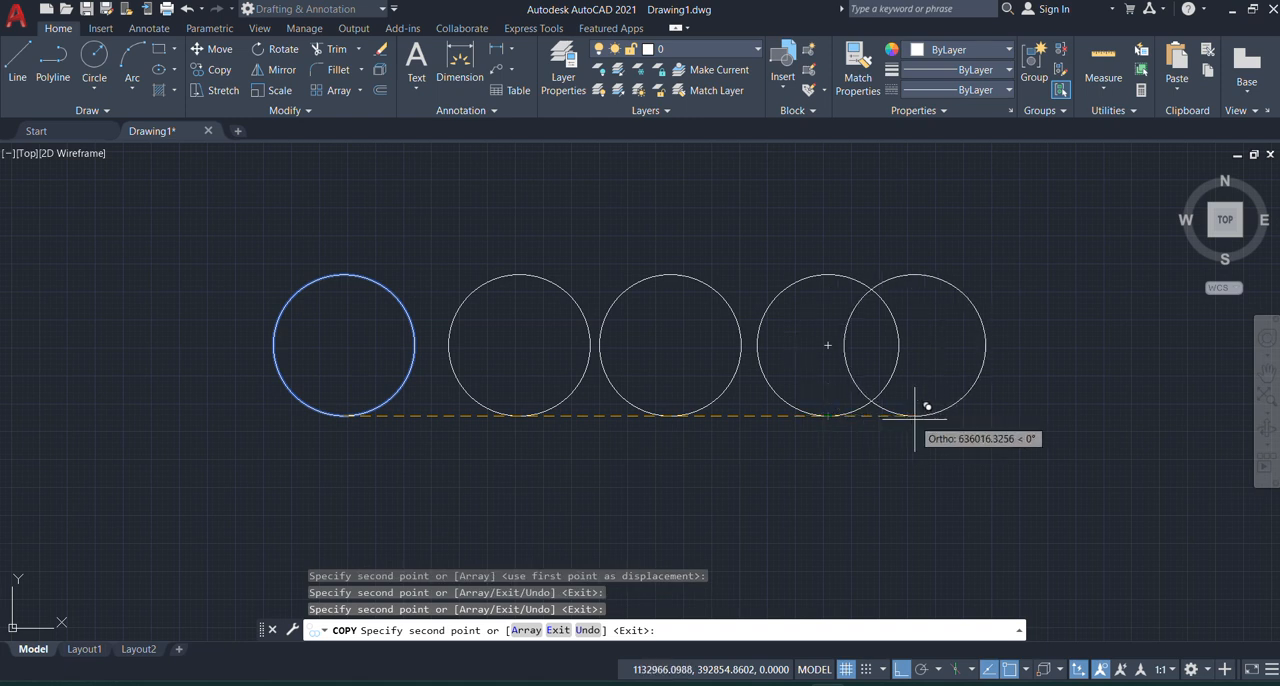
{"action": "scroll", "coordinate": [612, 438], "scroll_direction": "down", "scroll_amount": 4}
{"action": "left_click", "coordinate": [789, 460]}
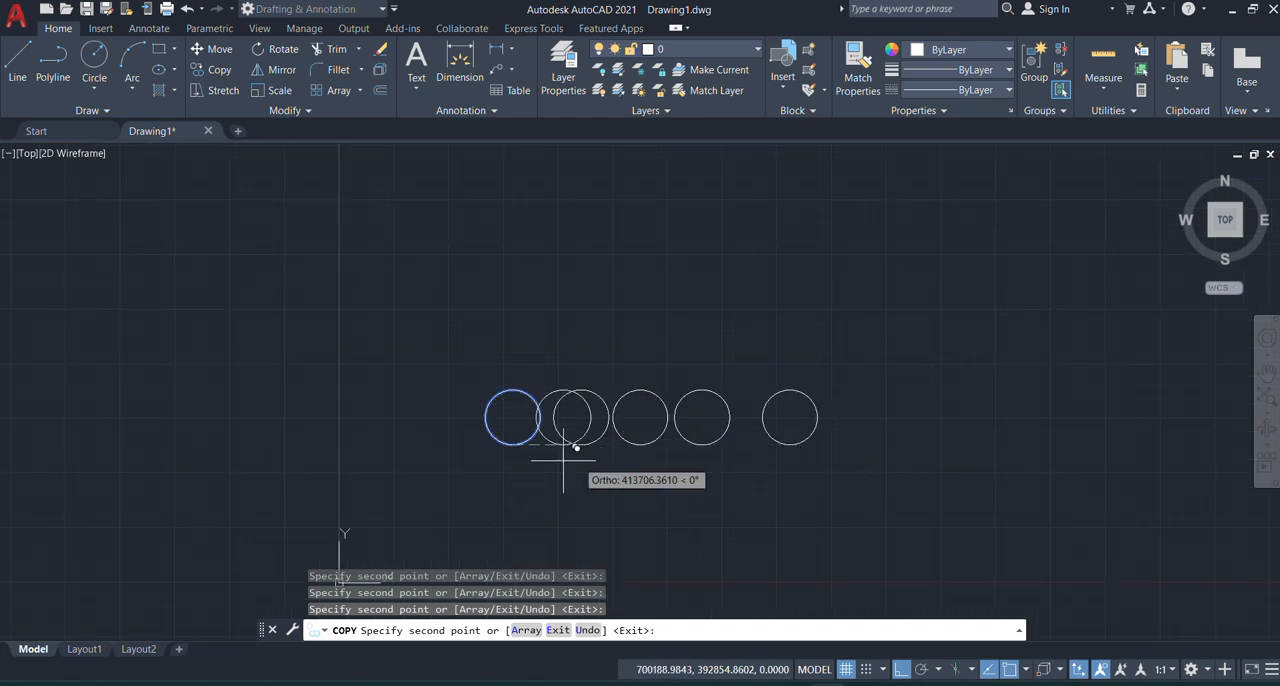
Step: Extend the row with further copies of the circle to the left of the original
{"action": "left_click", "coordinate": [375, 440]}
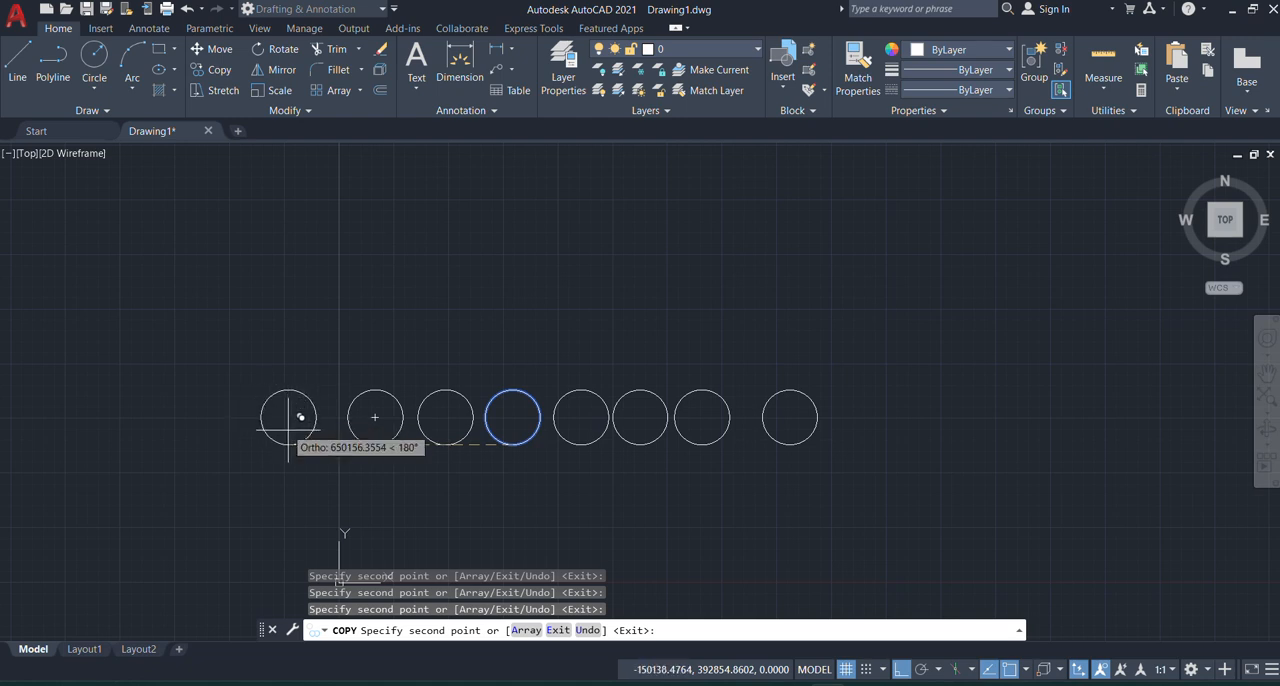
{"action": "left_click", "coordinate": [311, 430]}
{"action": "left_click", "coordinate": [231, 425]}
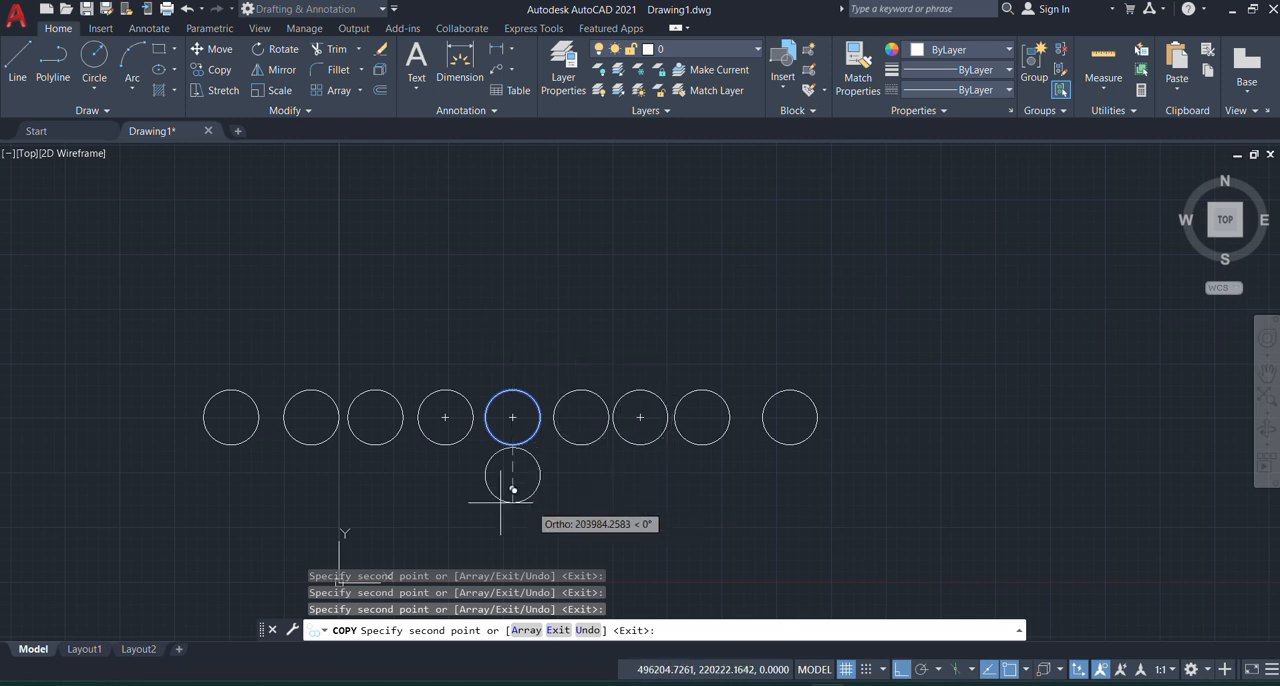
Step: Turn Ortho off and place four free copies of the circle above the row
{"action": "left_click", "coordinate": [901, 669]}
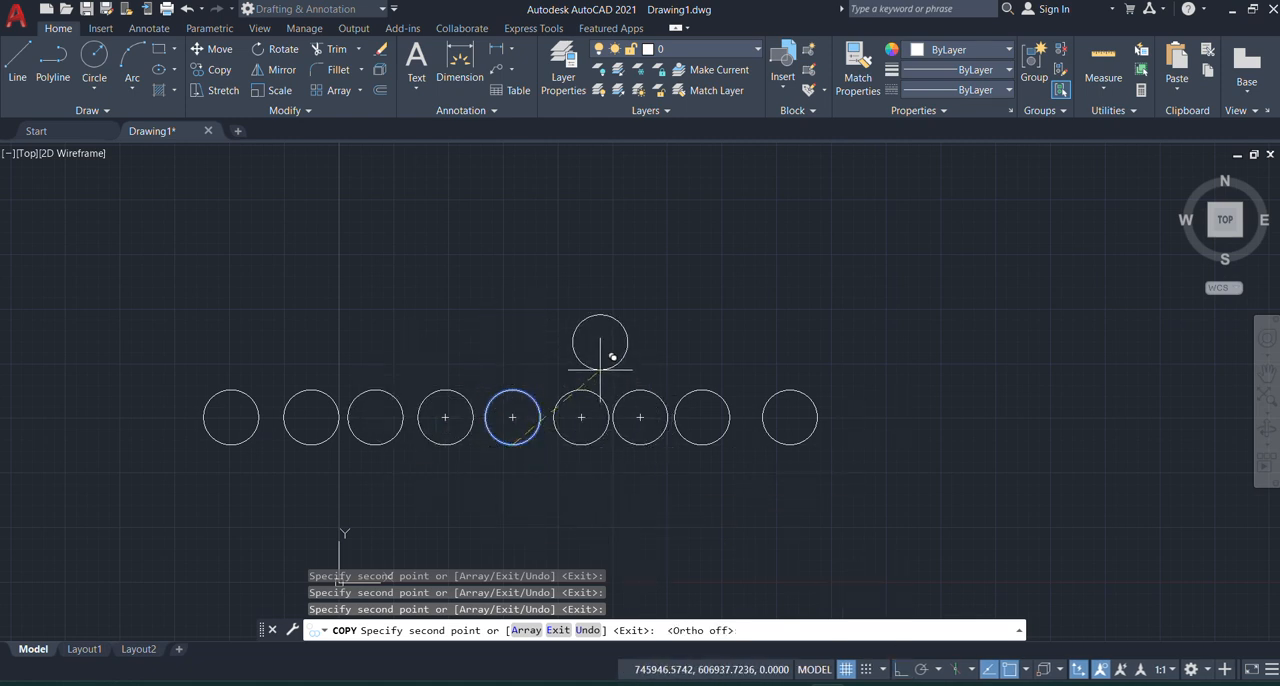
{"action": "left_click", "coordinate": [600, 359]}
{"action": "left_click", "coordinate": [521, 350]}
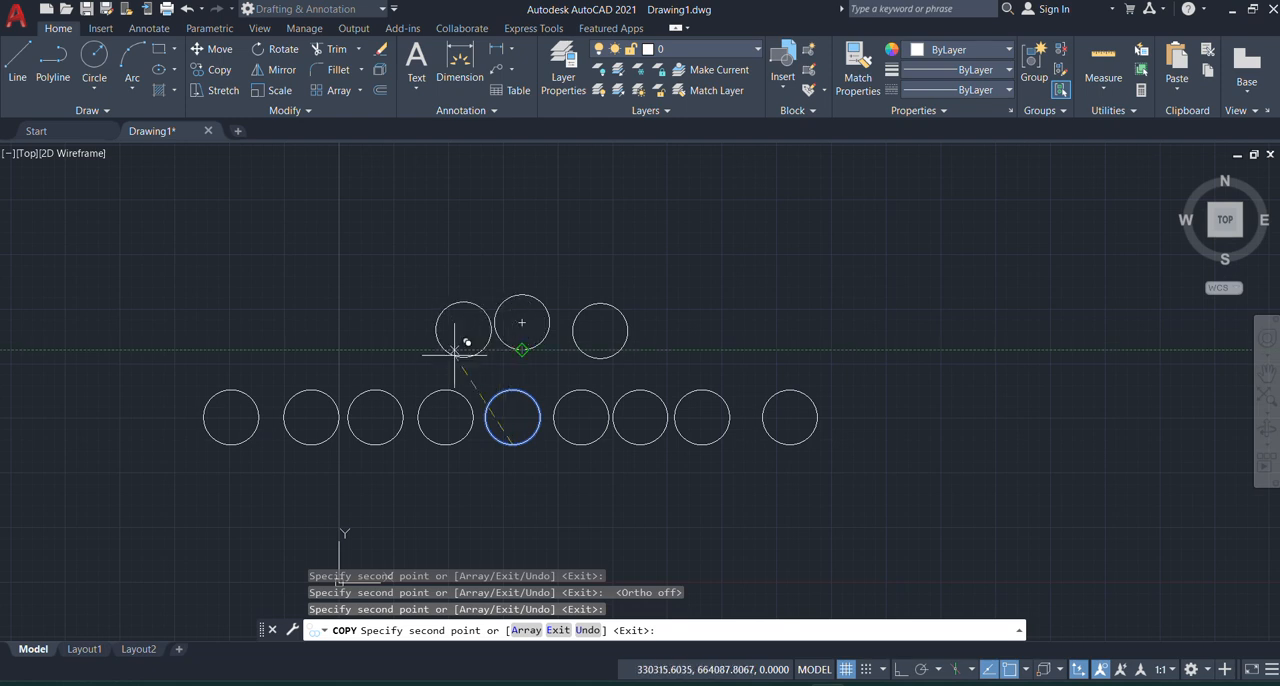
{"action": "left_click", "coordinate": [442, 324]}
{"action": "left_click", "coordinate": [335, 348]}
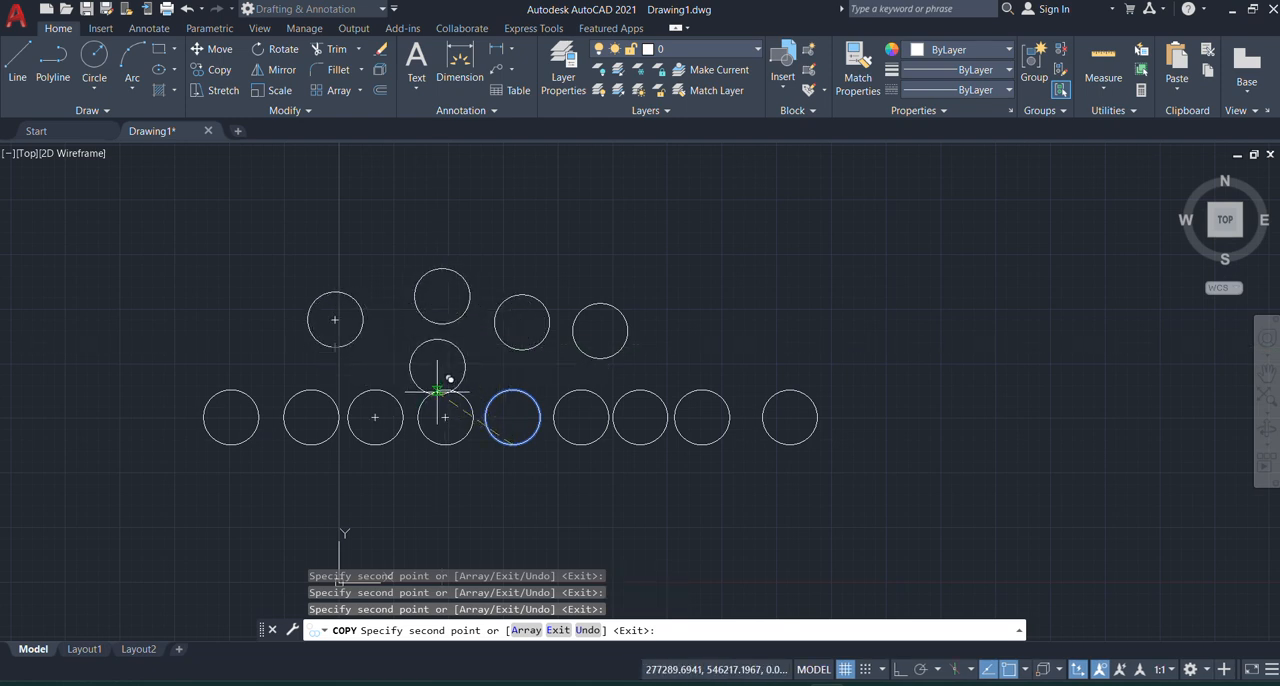
Step: Scatter eight more copies of the circle above the row and end the Copy command
{"action": "left_click", "coordinate": [411, 382]}
{"action": "left_click", "coordinate": [488, 282]}
{"action": "left_click", "coordinate": [566, 282]}
{"action": "left_click", "coordinate": [671, 286]}
{"action": "left_click", "coordinate": [761, 266]}
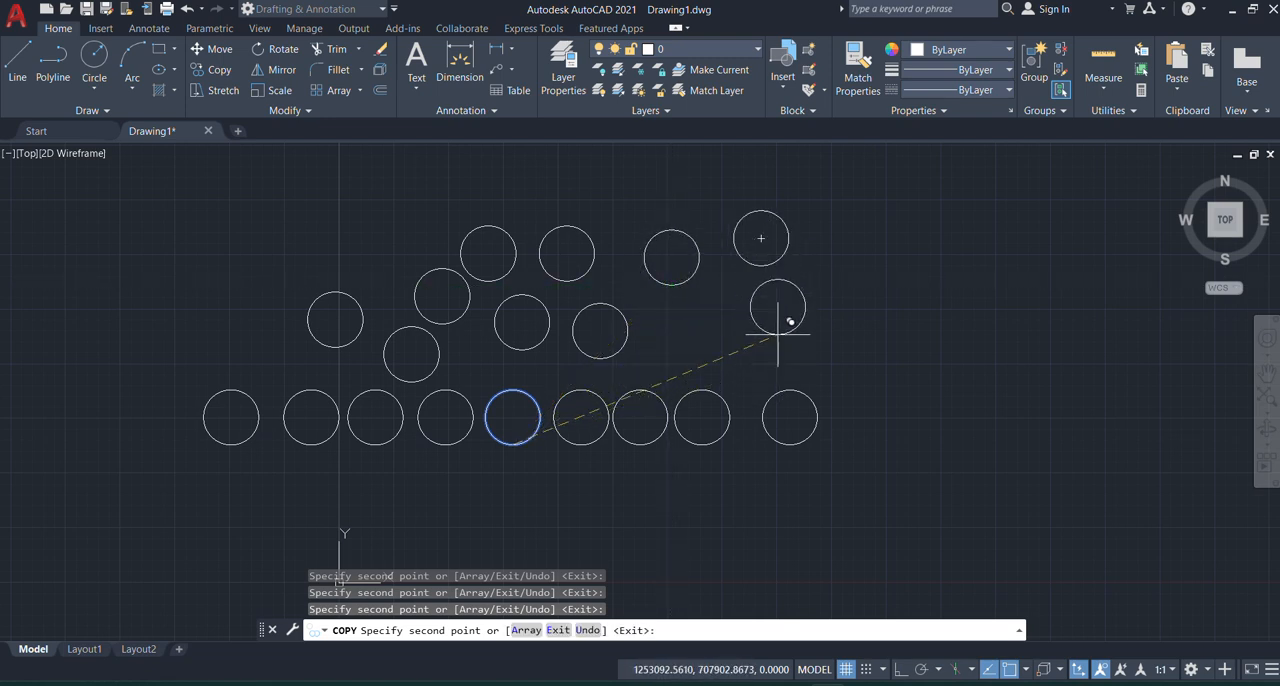
{"action": "left_click", "coordinate": [778, 319]}
{"action": "left_click", "coordinate": [730, 380]}
{"action": "left_click", "coordinate": [666, 346]}
{"action": "key", "text": "Escape"}
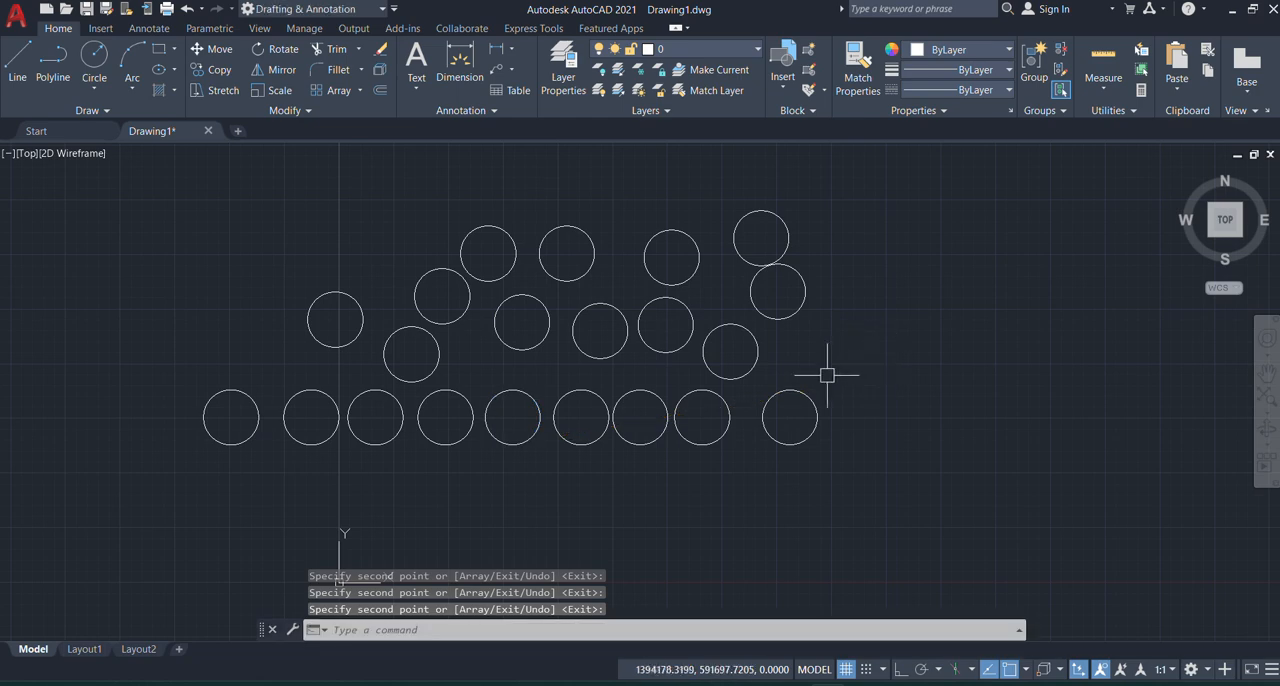
Step: Copy the row's rightmost circle from its bottom quadrant, placing three free copies beside and above it
{"action": "scroll", "coordinate": [300, 380], "scroll_direction": "down", "scroll_amount": 6}
{"action": "scroll", "coordinate": [320, 374], "scroll_direction": "up", "scroll_amount": 5}
{"action": "scroll", "coordinate": [205, 372], "scroll_direction": "up", "scroll_amount": 3}
{"action": "scroll", "coordinate": [300, 360], "scroll_direction": "up", "scroll_amount": 1}
{"action": "scroll", "coordinate": [294, 402], "scroll_direction": "up", "scroll_amount": 2}
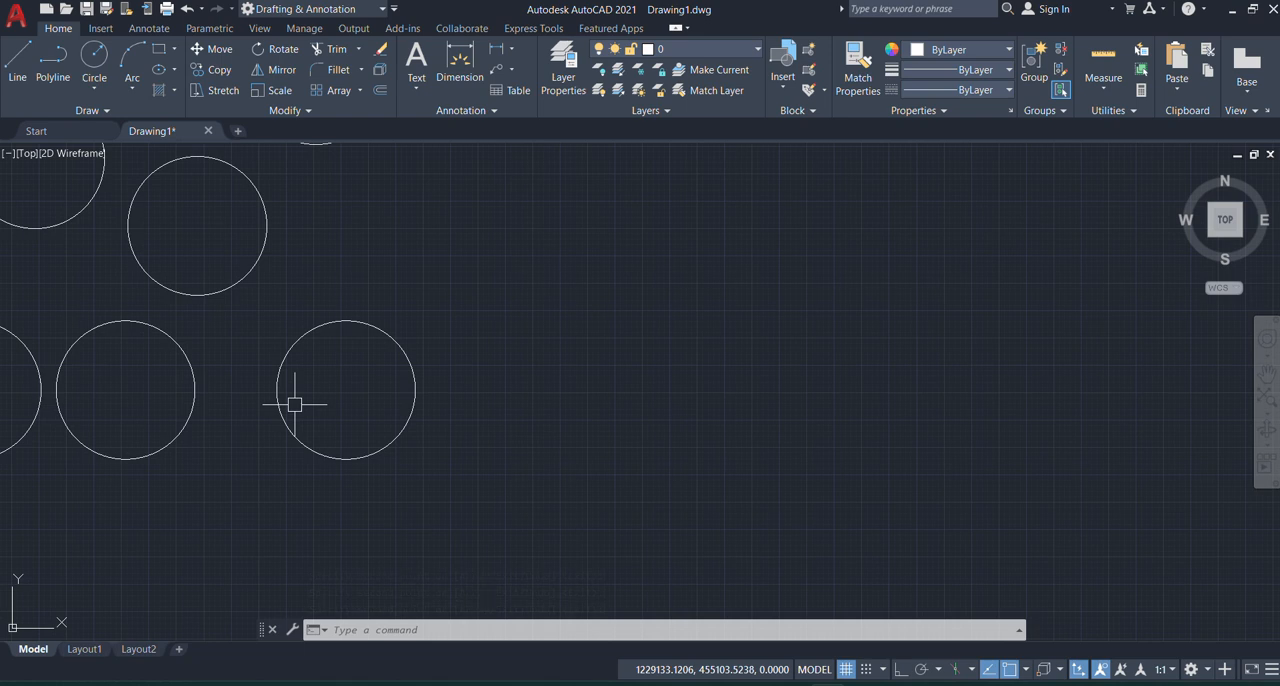
{"action": "type", "text": "Co"}
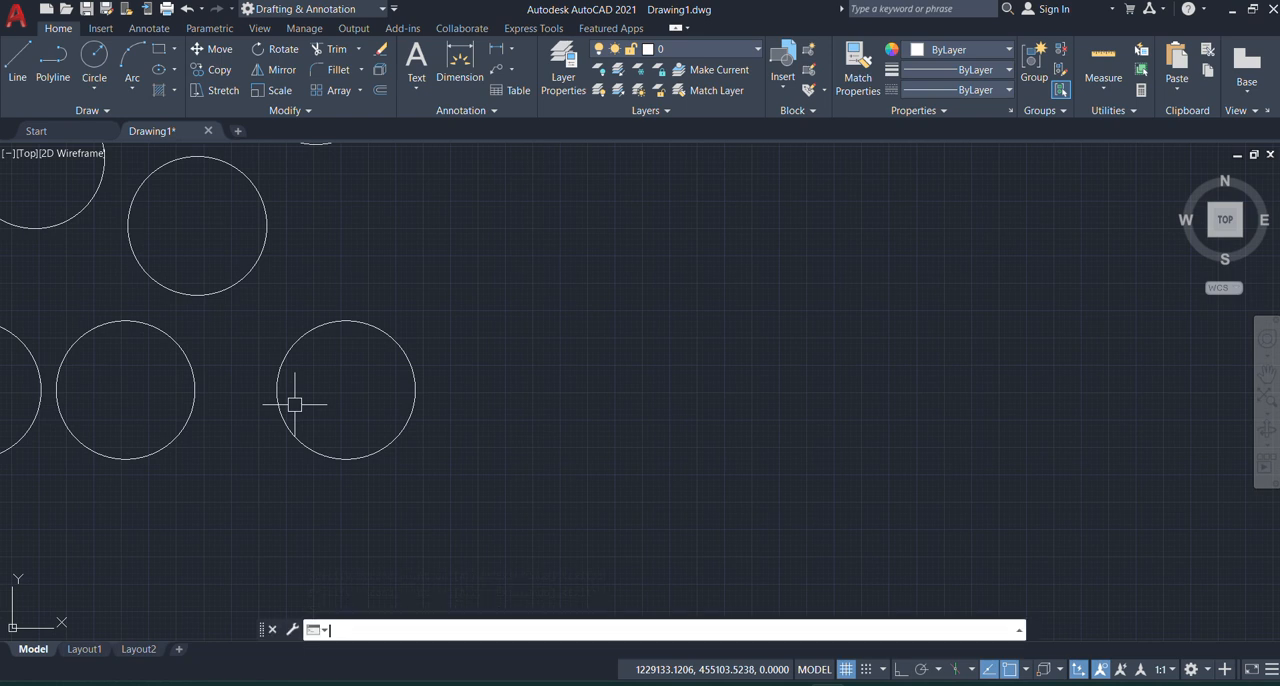
{"action": "key", "text": "Return"}
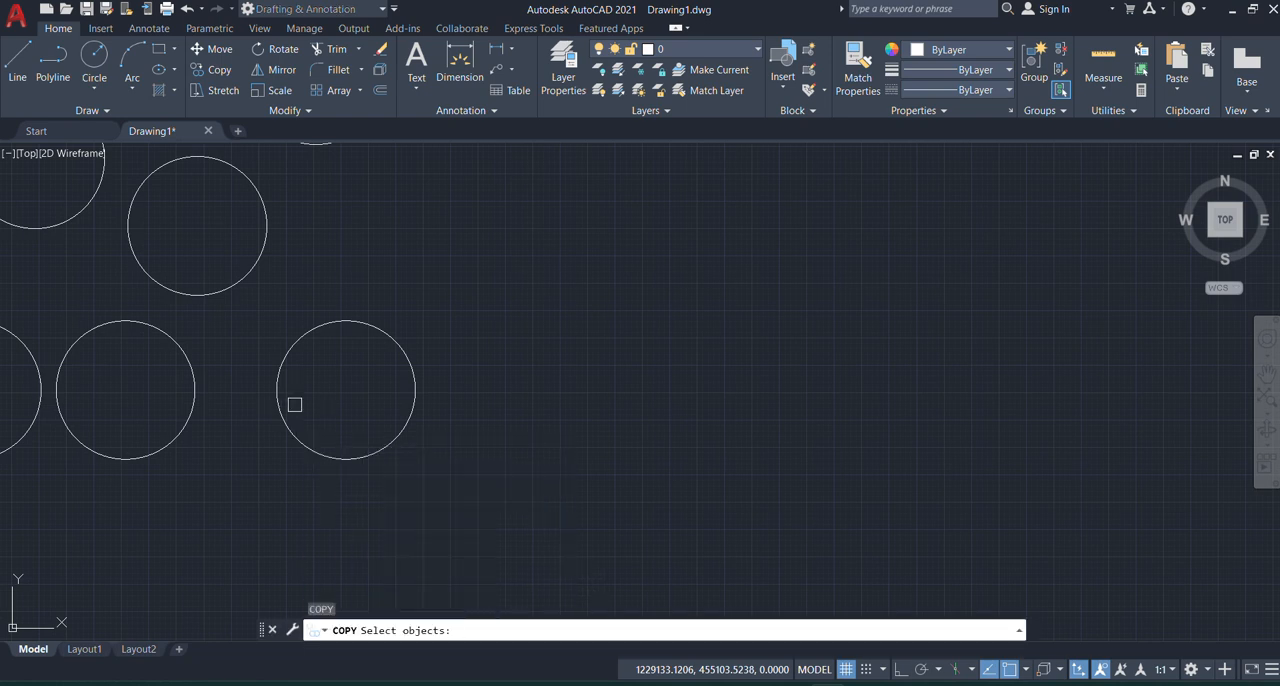
{"action": "left_click", "coordinate": [256, 303]}
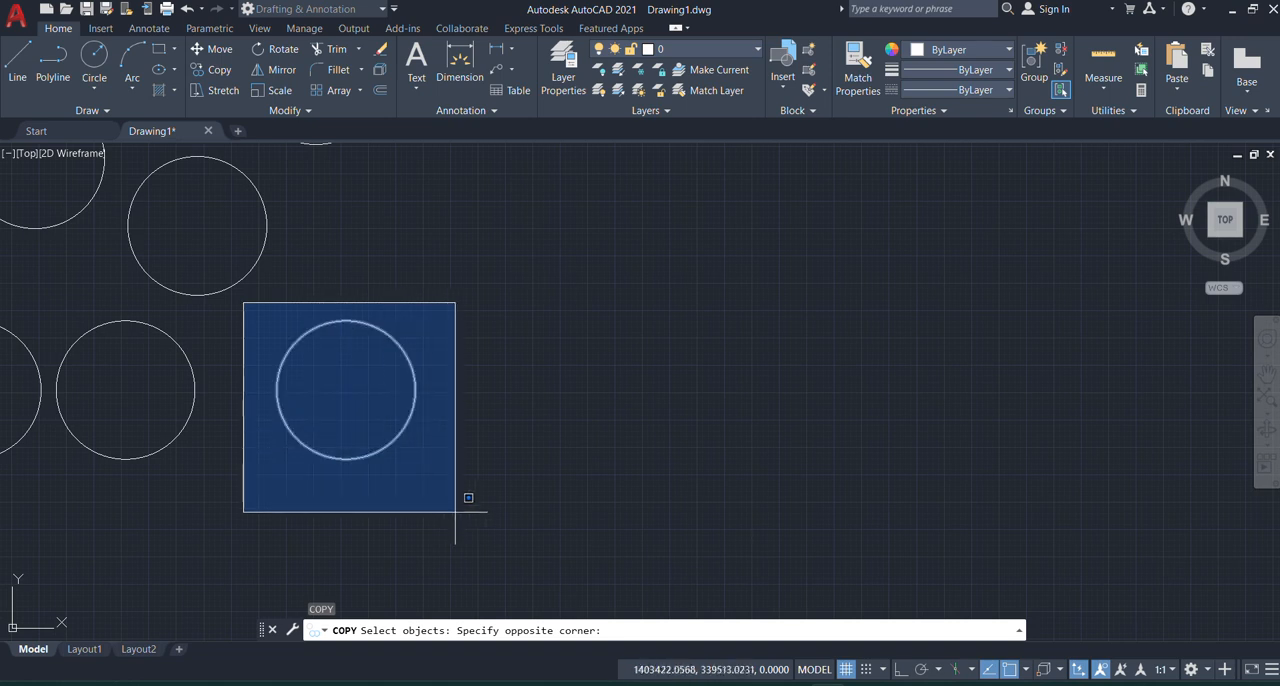
{"action": "left_click", "coordinate": [466, 507]}
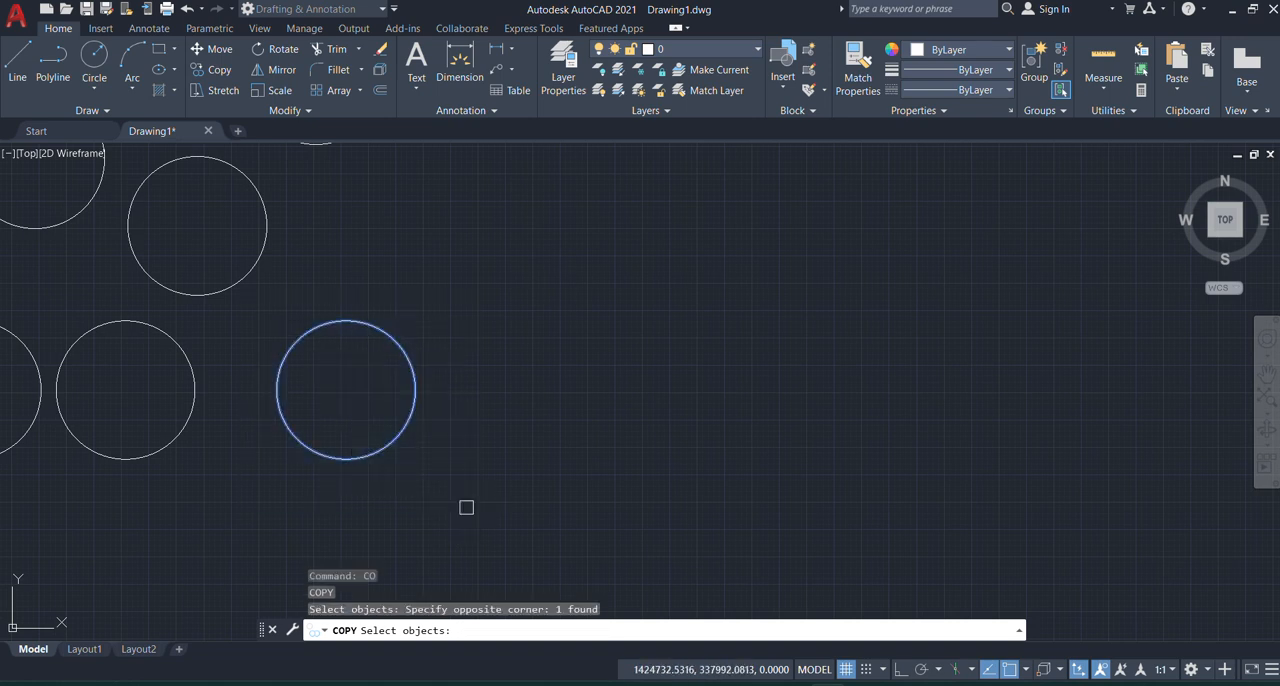
{"action": "key", "text": "Return"}
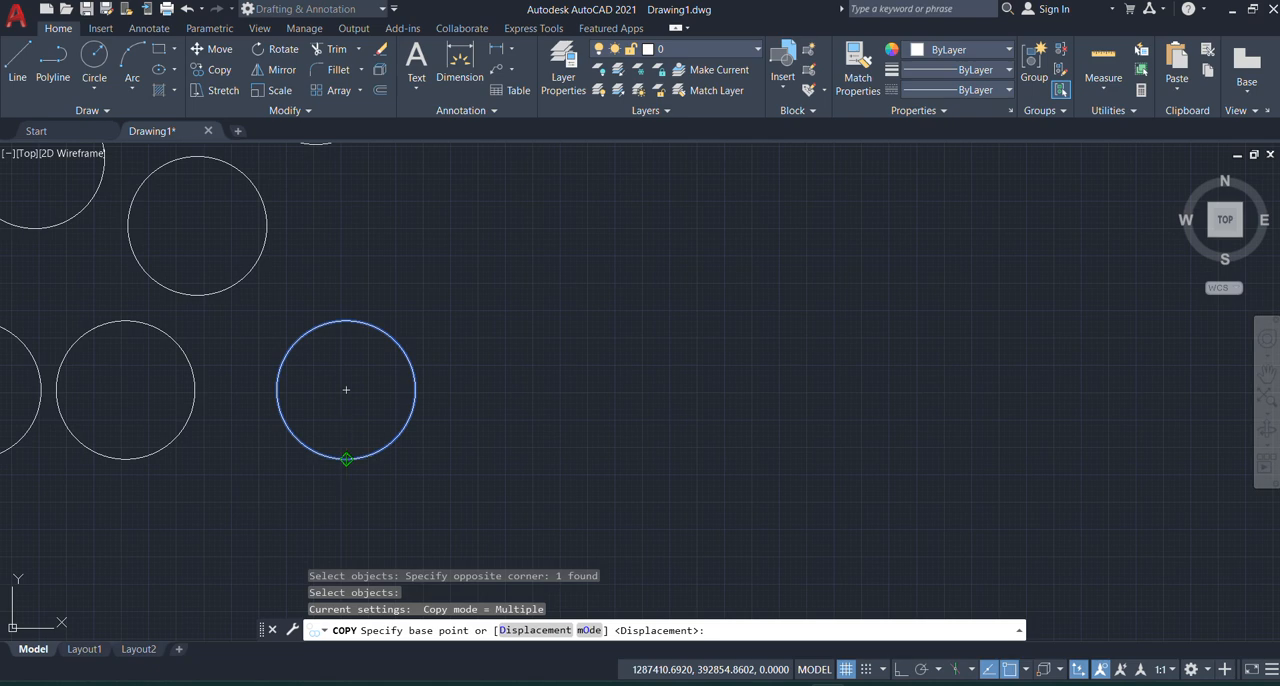
{"action": "left_click", "coordinate": [346, 459]}
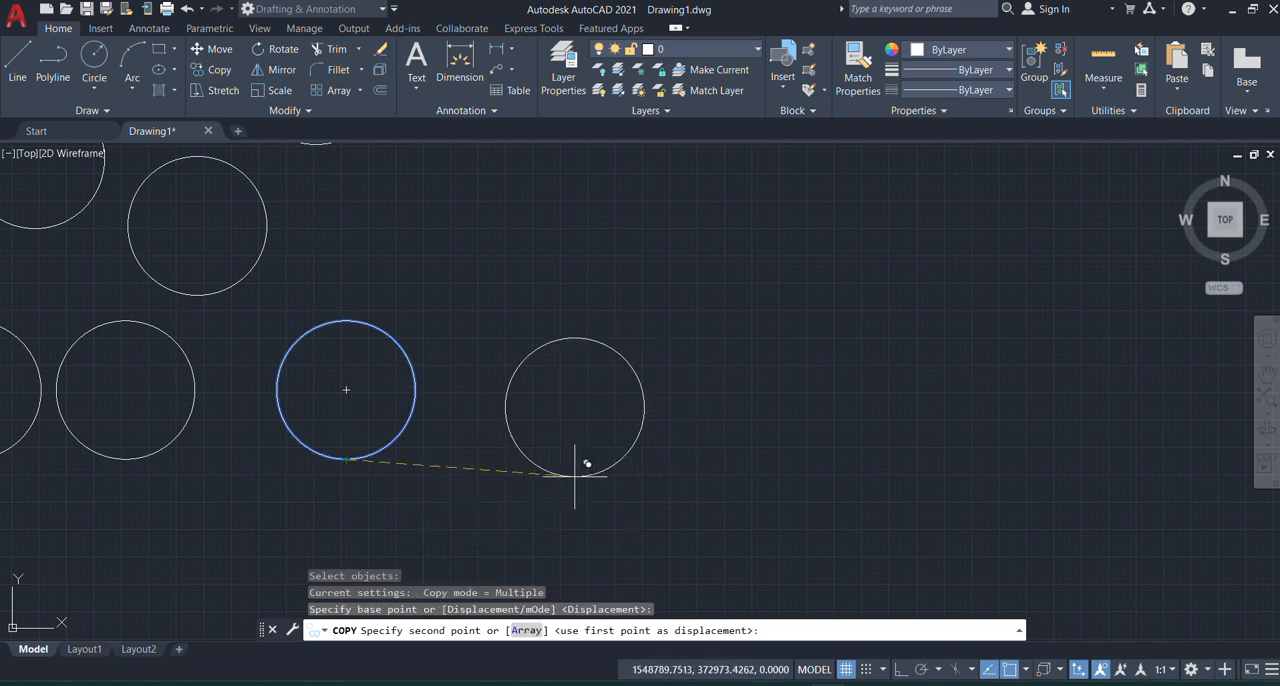
{"action": "left_click", "coordinate": [575, 476]}
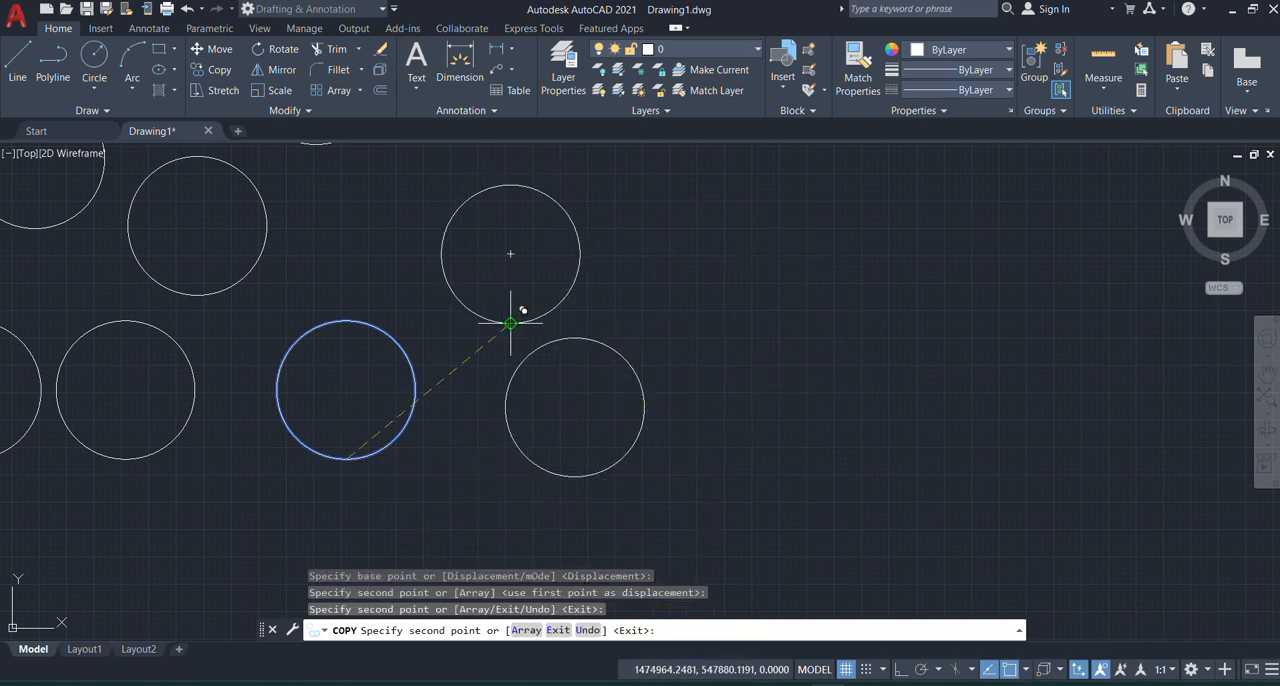
{"action": "left_click", "coordinate": [354, 249]}
Step: Place two more copies of the circle below the row and end the Copy command
{"action": "scroll", "coordinate": [357, 263], "scroll_direction": "down", "scroll_amount": 4}
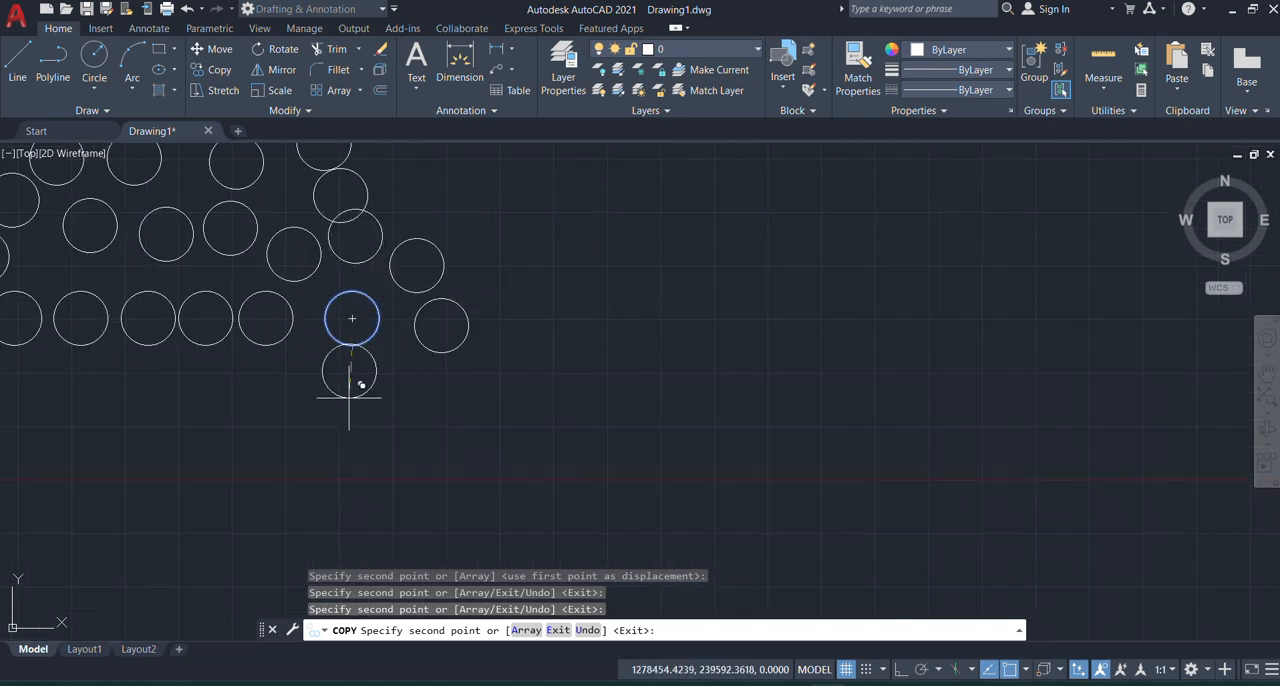
{"action": "left_click", "coordinate": [291, 407]}
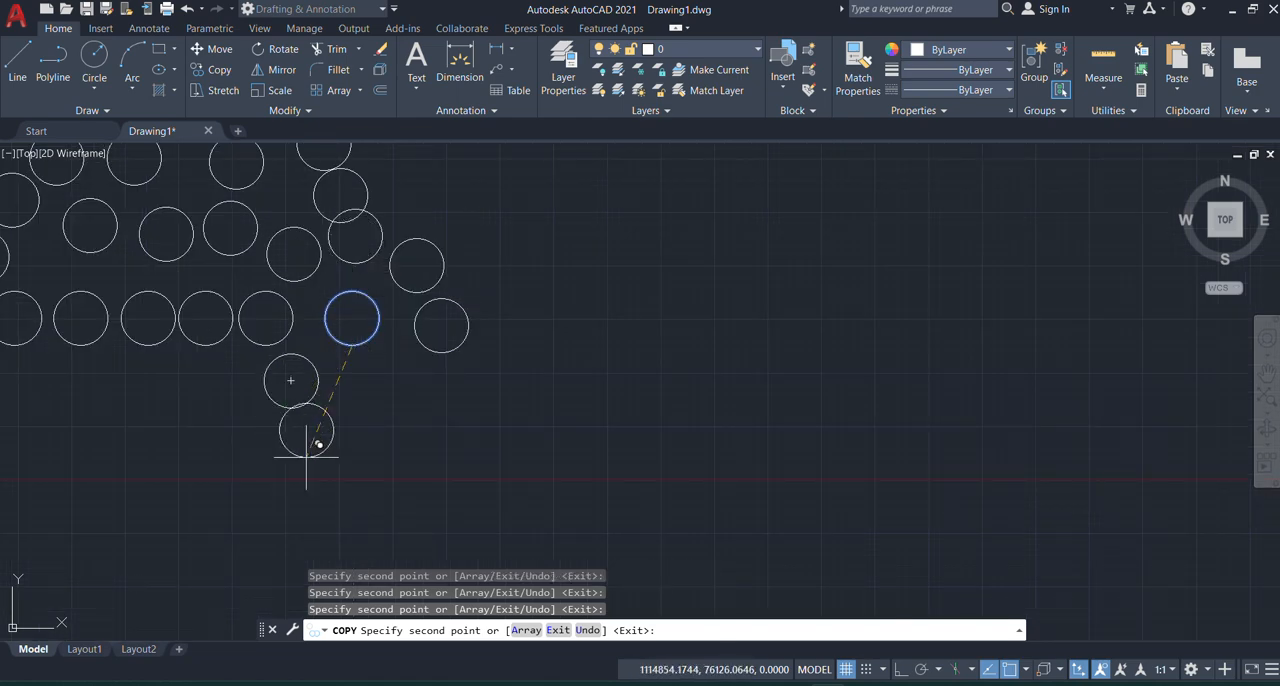
{"action": "left_click", "coordinate": [380, 415]}
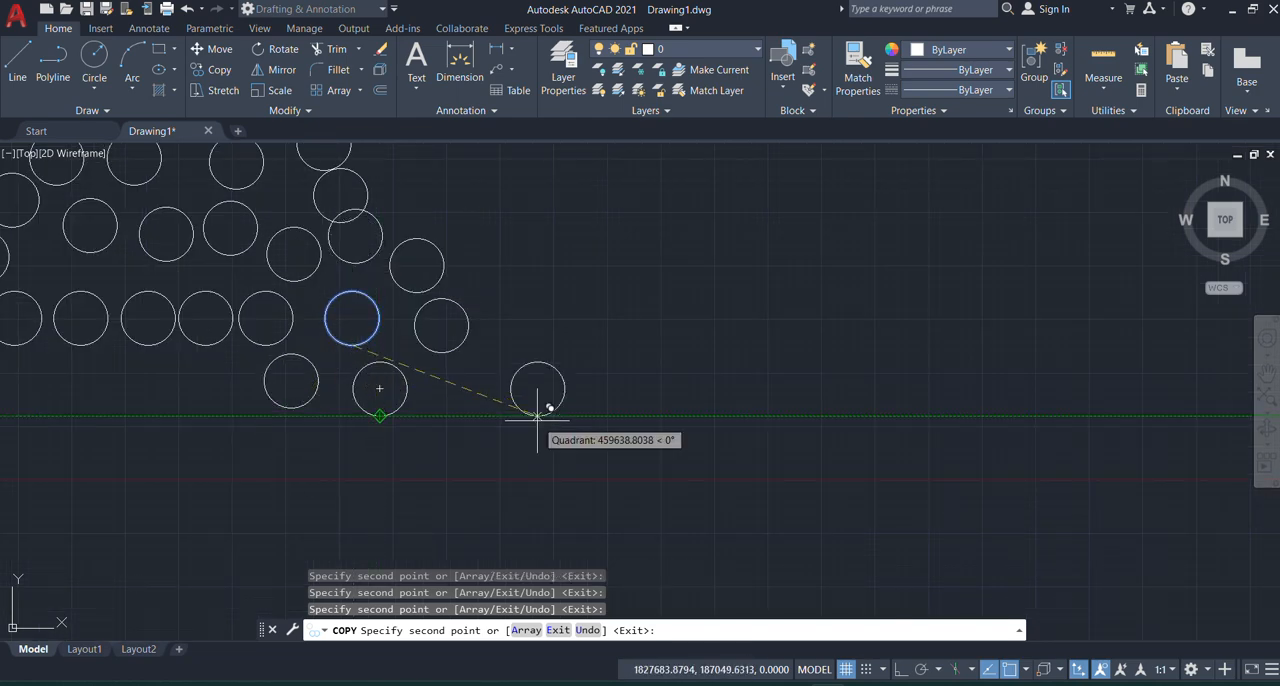
{"action": "key", "text": "Escape"}
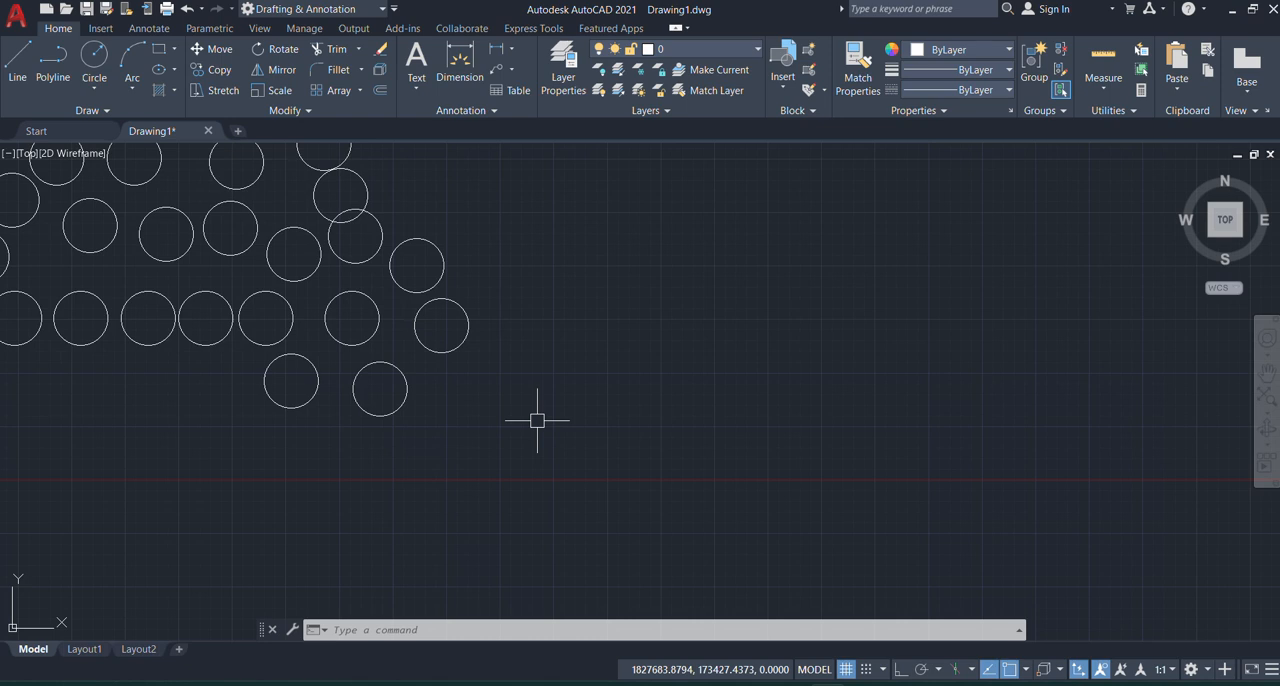
Step: Select the rightmost circle at the end of the group, with Ortho off
{"action": "scroll", "coordinate": [494, 334], "scroll_direction": "up", "scroll_amount": 5}
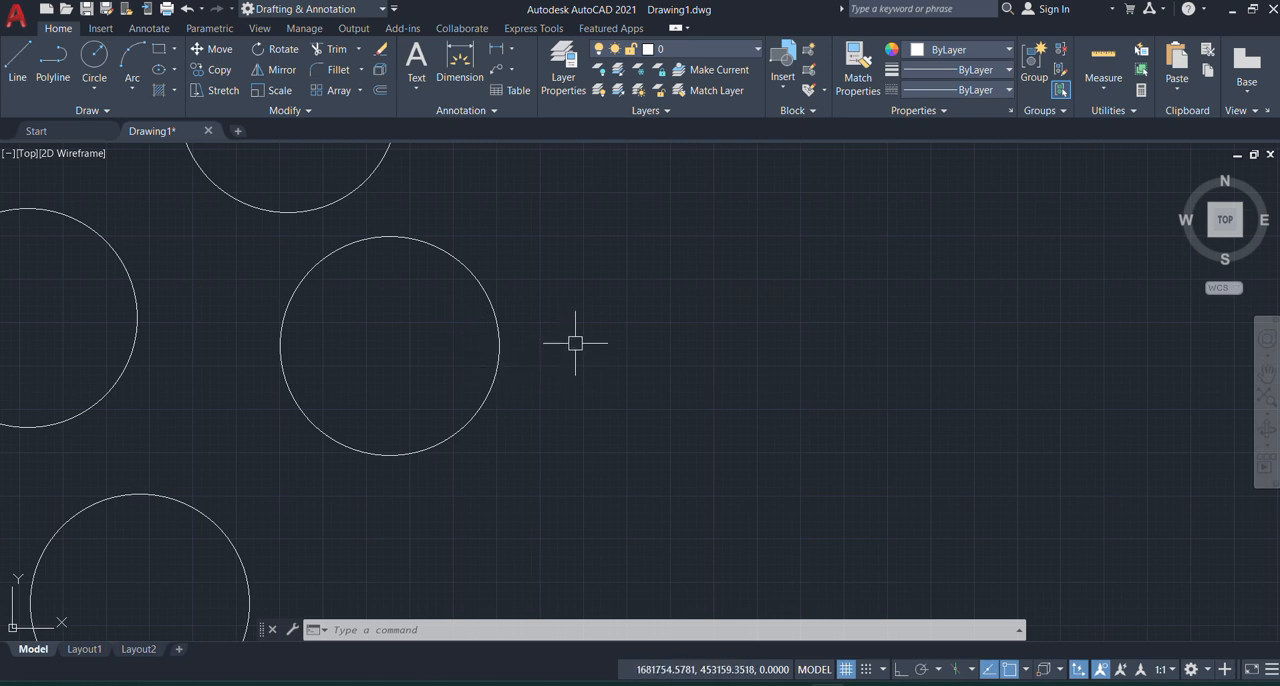
{"action": "left_click", "coordinate": [229, 246]}
{"action": "left_click", "coordinate": [562, 488]}
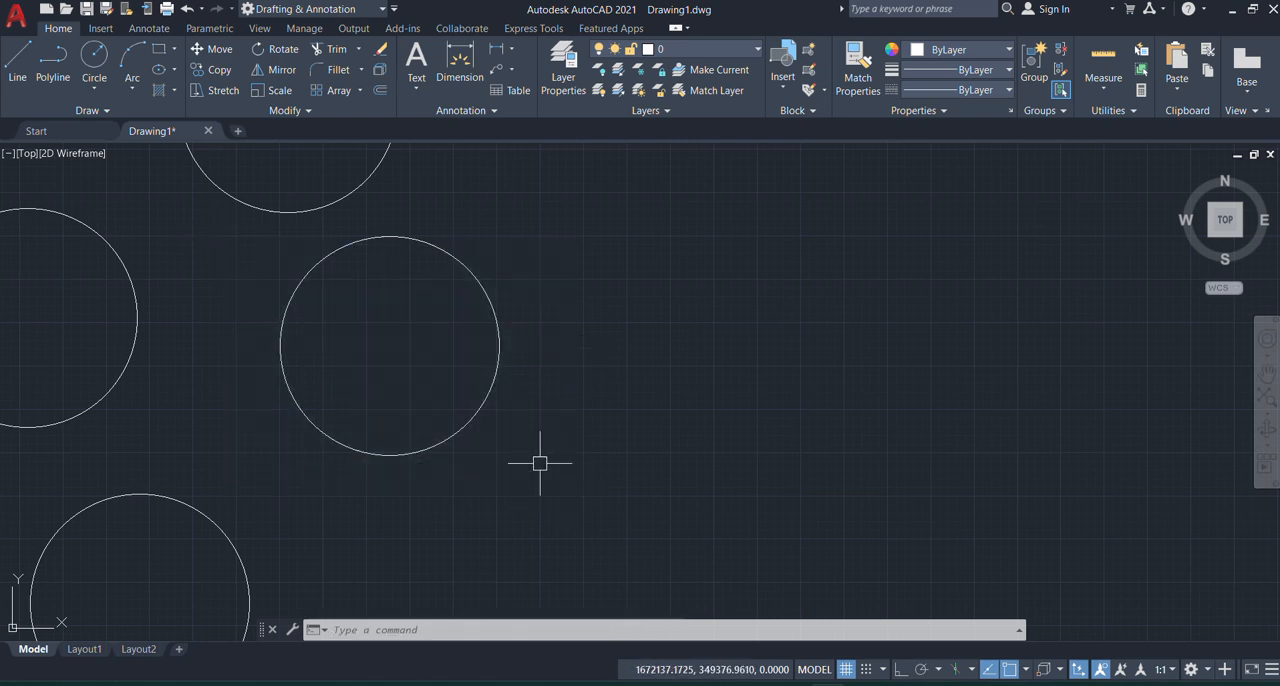
{"action": "left_click", "coordinate": [503, 266]}
{"action": "left_click", "coordinate": [456, 325]}
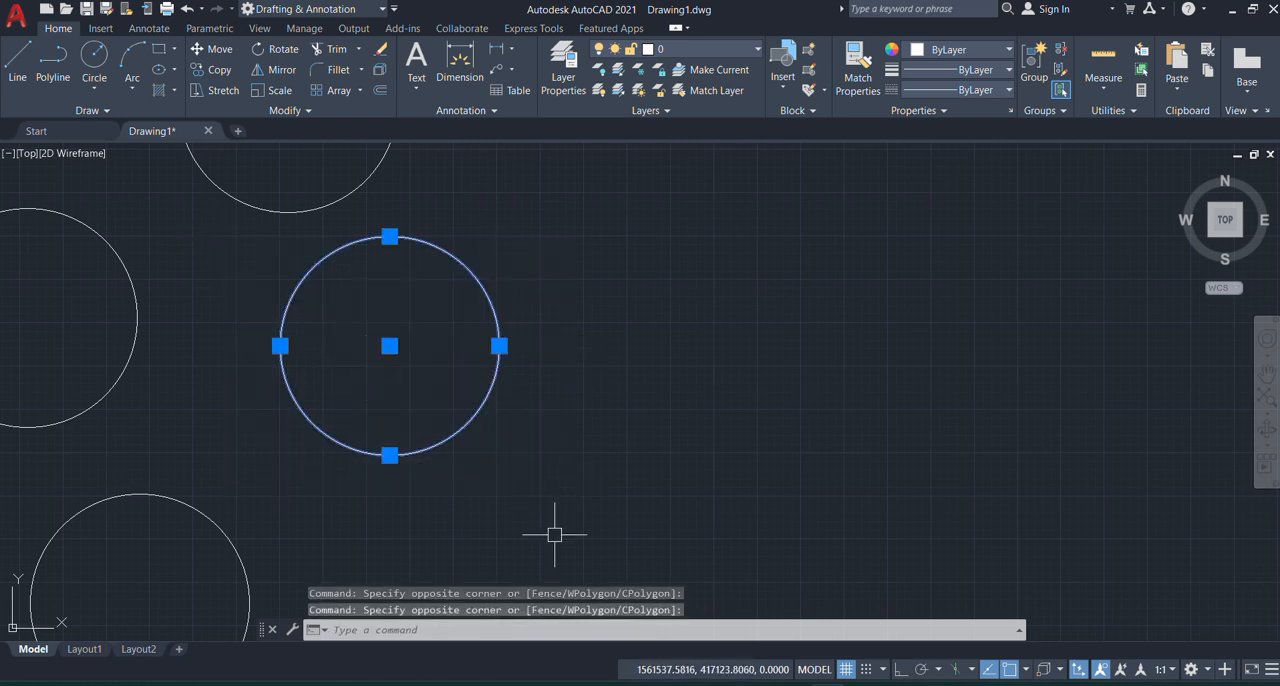
{"action": "left_click", "coordinate": [900, 672]}
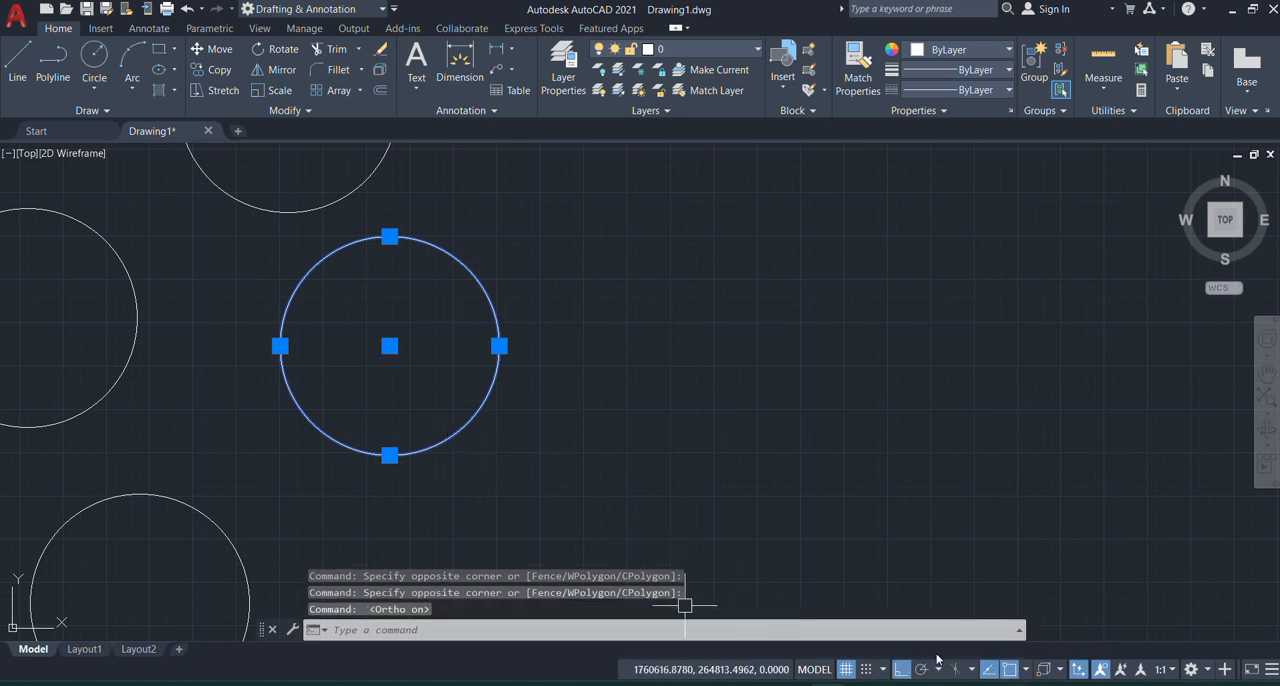
{"action": "left_click", "coordinate": [905, 670]}
{"action": "scroll", "coordinate": [336, 406], "scroll_direction": "down", "scroll_amount": 4}
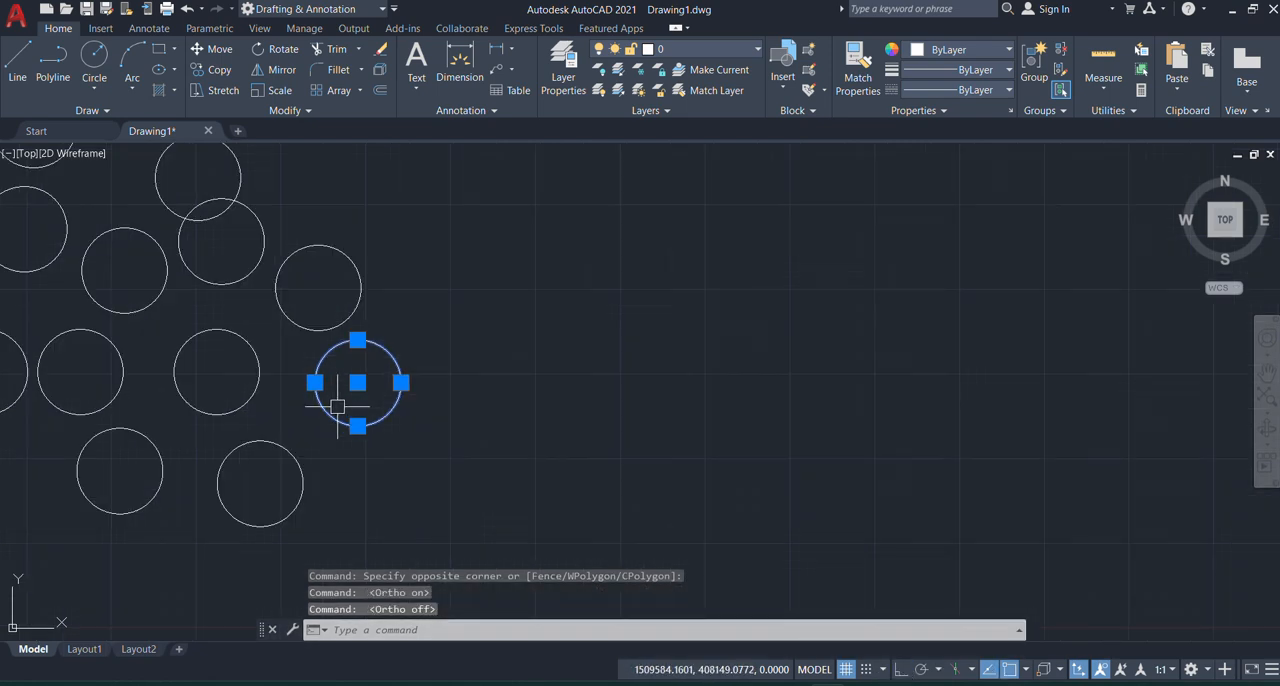
{"action": "scroll", "coordinate": [370, 367], "scroll_direction": "up", "scroll_amount": 2}
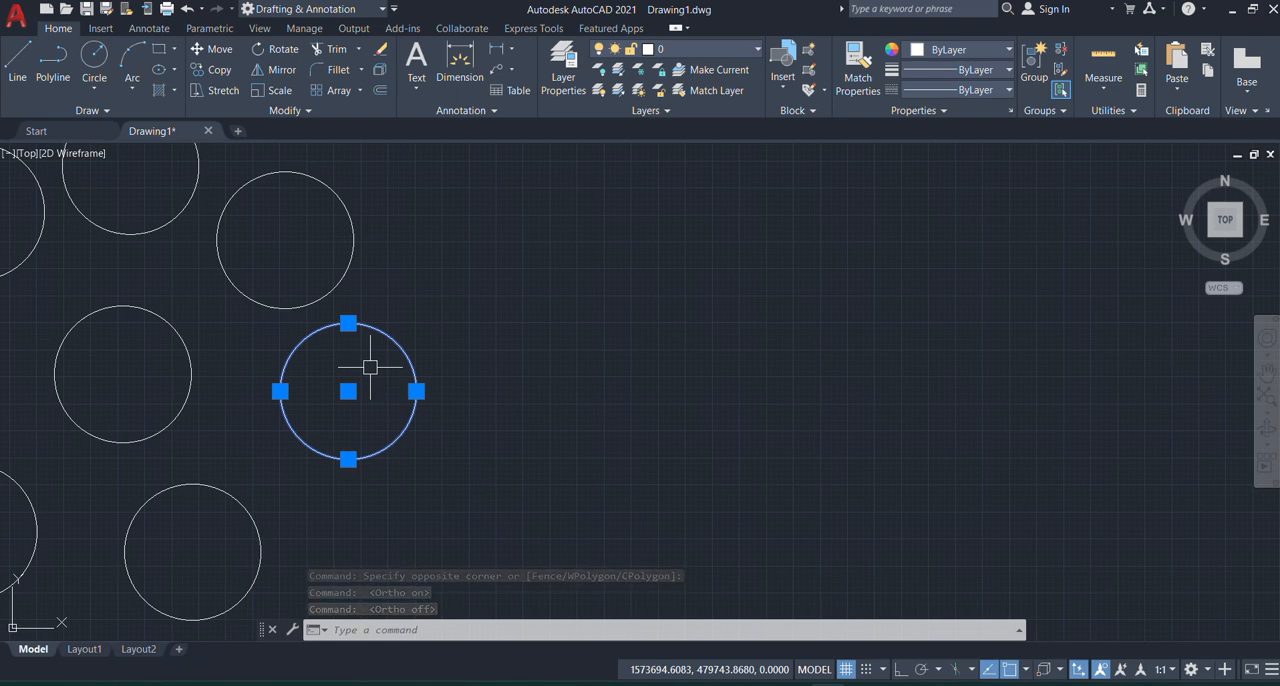
Step: Copy the selected circle from its bottom quadrant as a 20-item array rising diagonally into the empty area, and end the Copy command
{"action": "type", "text": "co"}
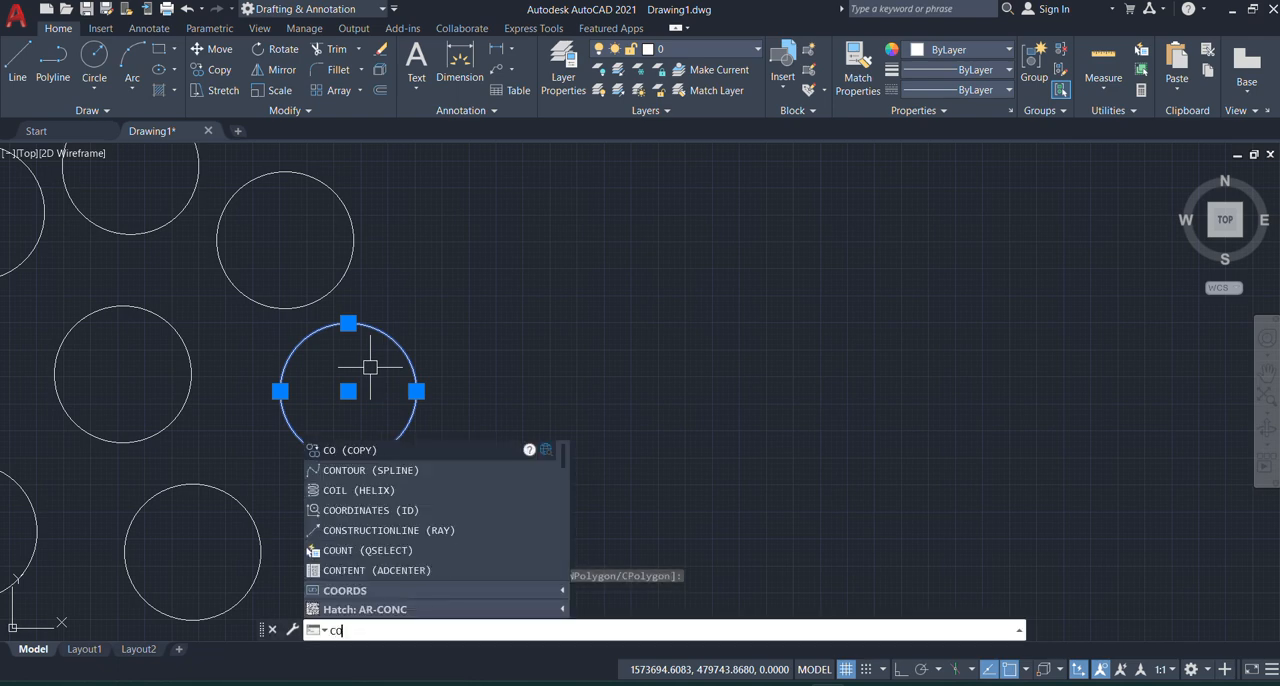
{"action": "key", "text": "Return"}
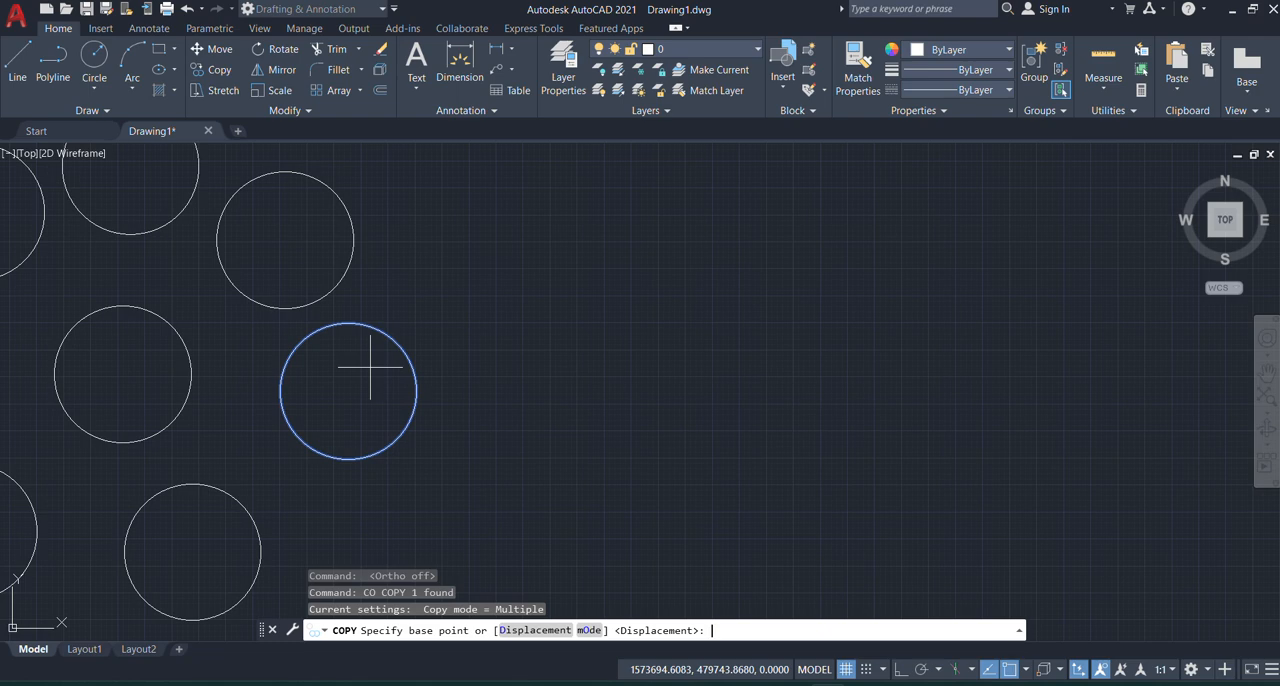
{"action": "left_click", "coordinate": [348, 459]}
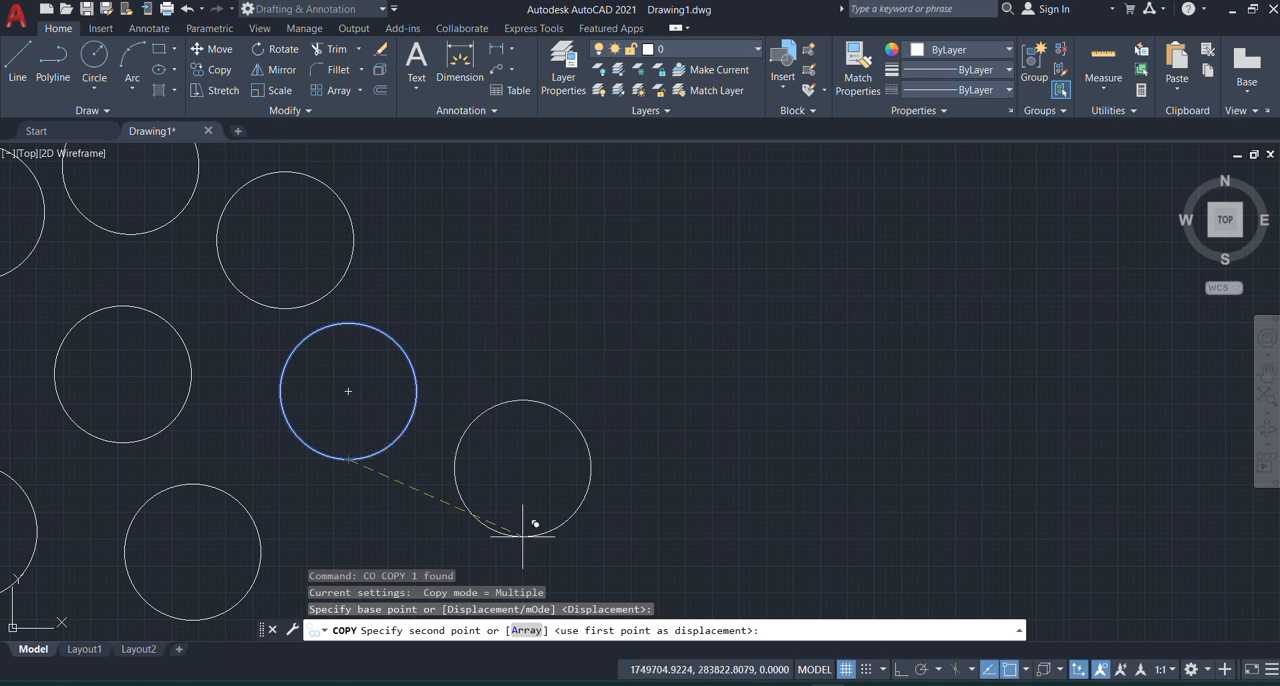
{"action": "left_click", "coordinate": [528, 631]}
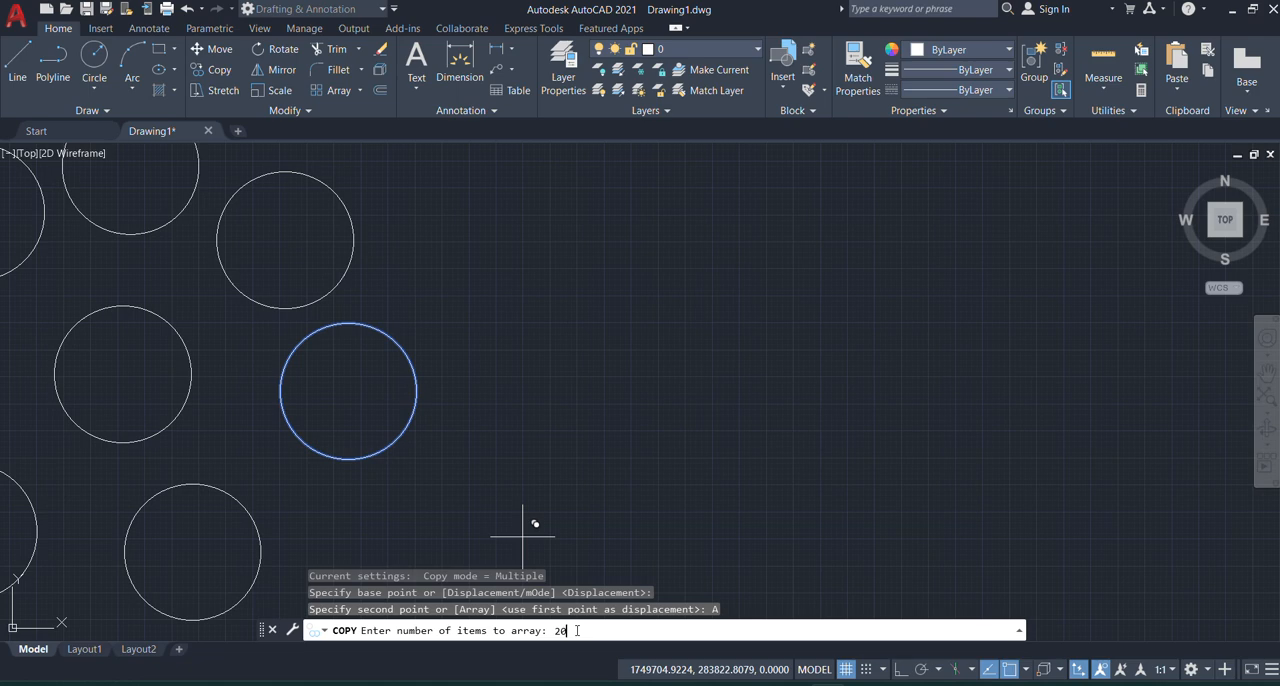
{"action": "key", "text": "Return"}
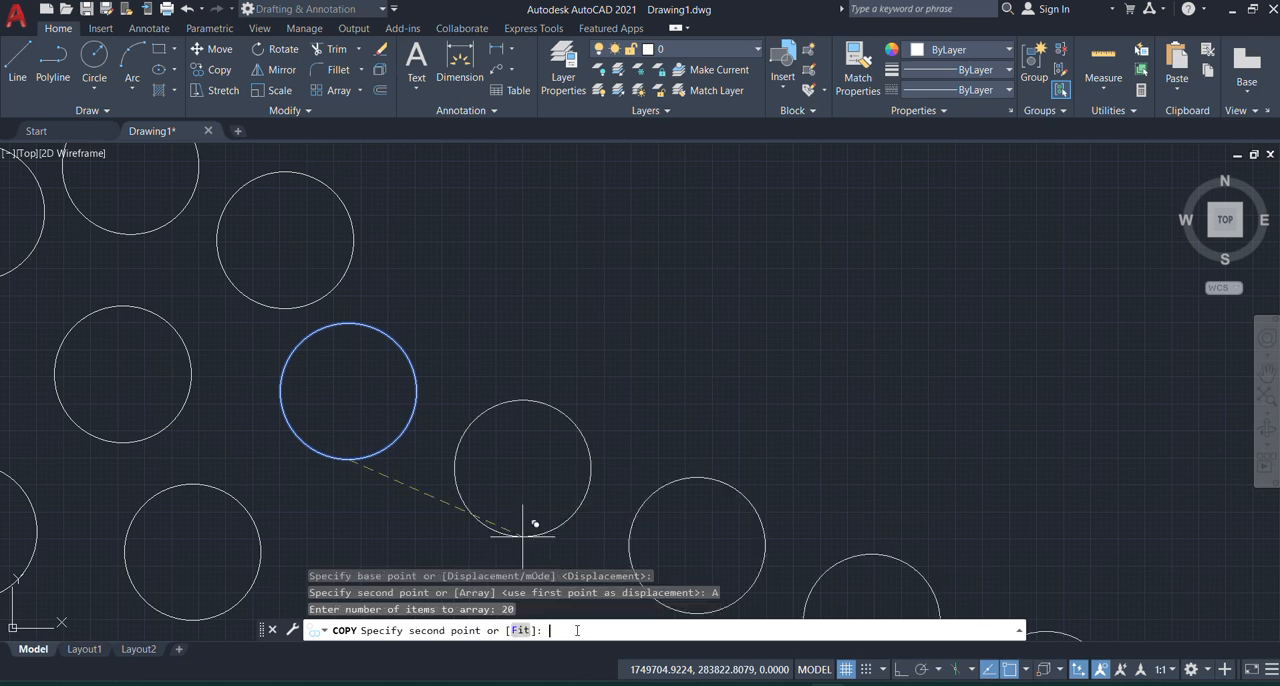
{"action": "scroll", "coordinate": [400, 484], "scroll_direction": "down", "scroll_amount": 6}
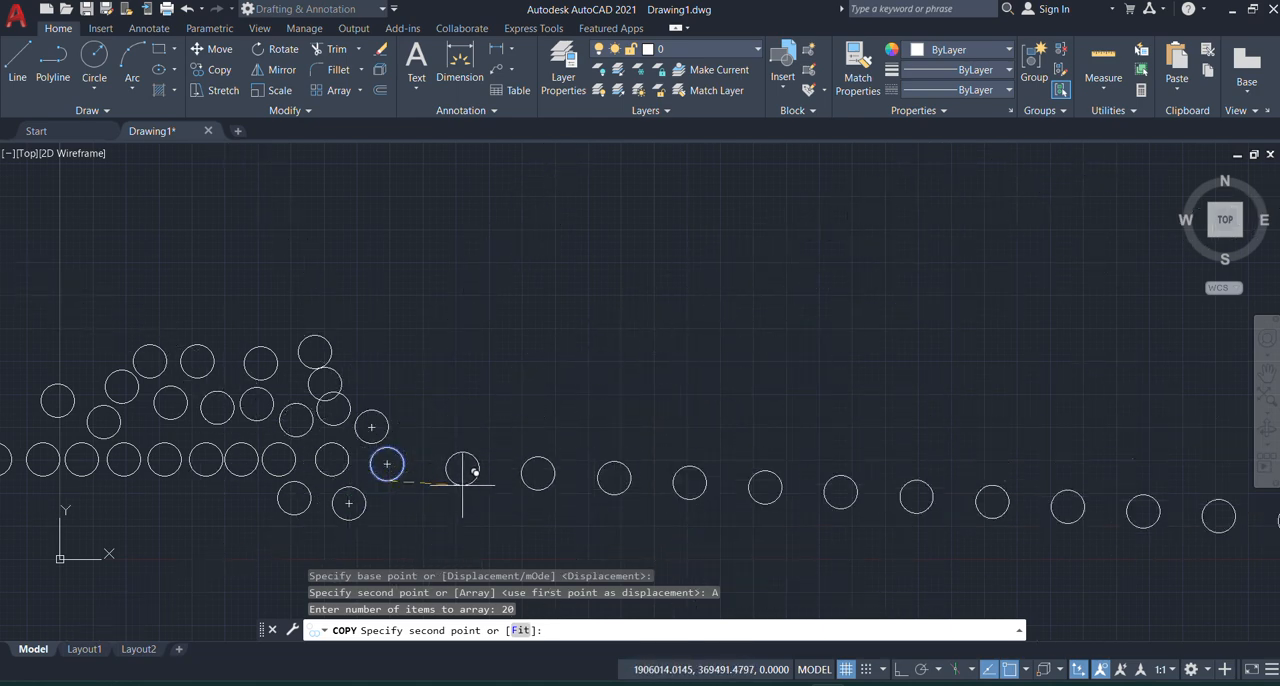
{"action": "left_click", "coordinate": [434, 449]}
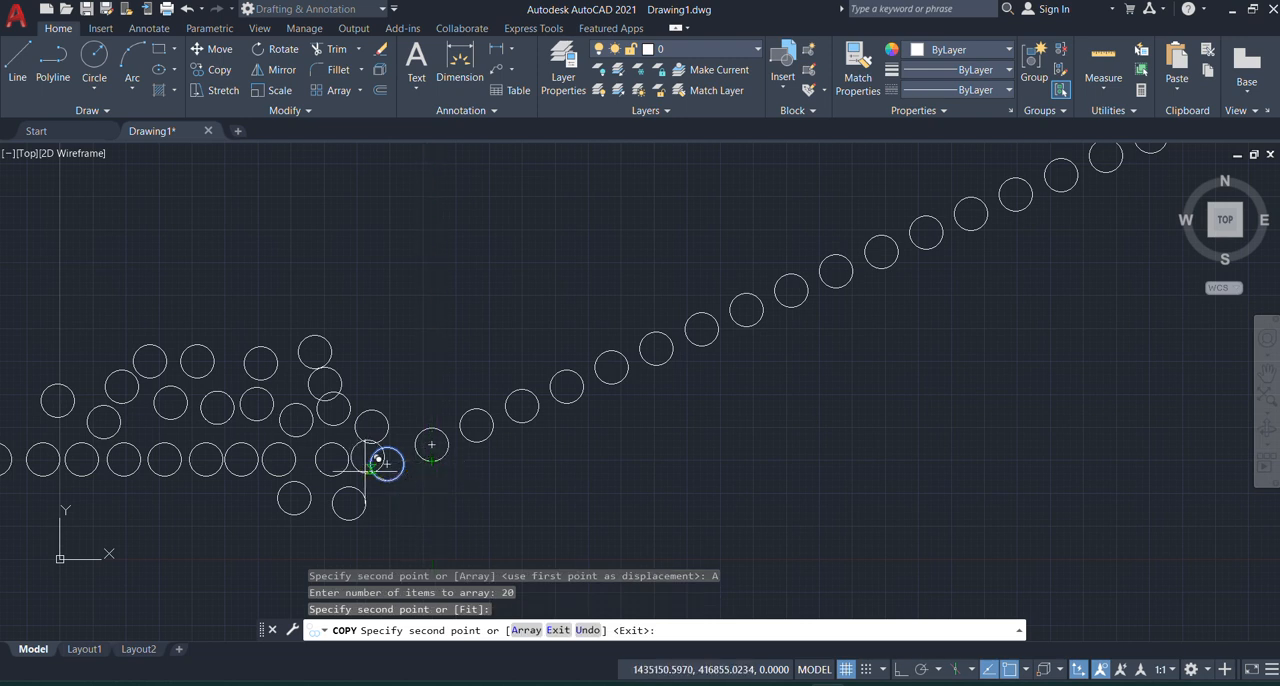
{"action": "scroll", "coordinate": [279, 441], "scroll_direction": "down", "scroll_amount": 2}
{"action": "scroll", "coordinate": [586, 357], "scroll_direction": "up", "scroll_amount": 6}
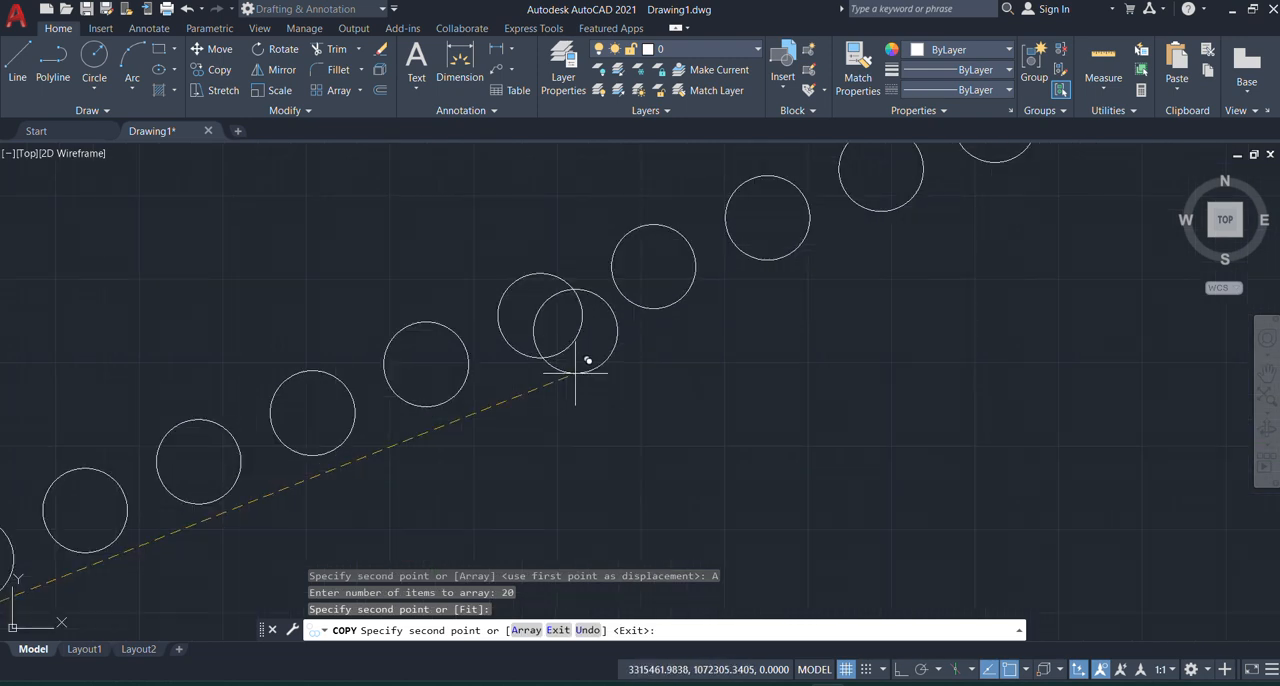
{"action": "key", "text": "Return"}
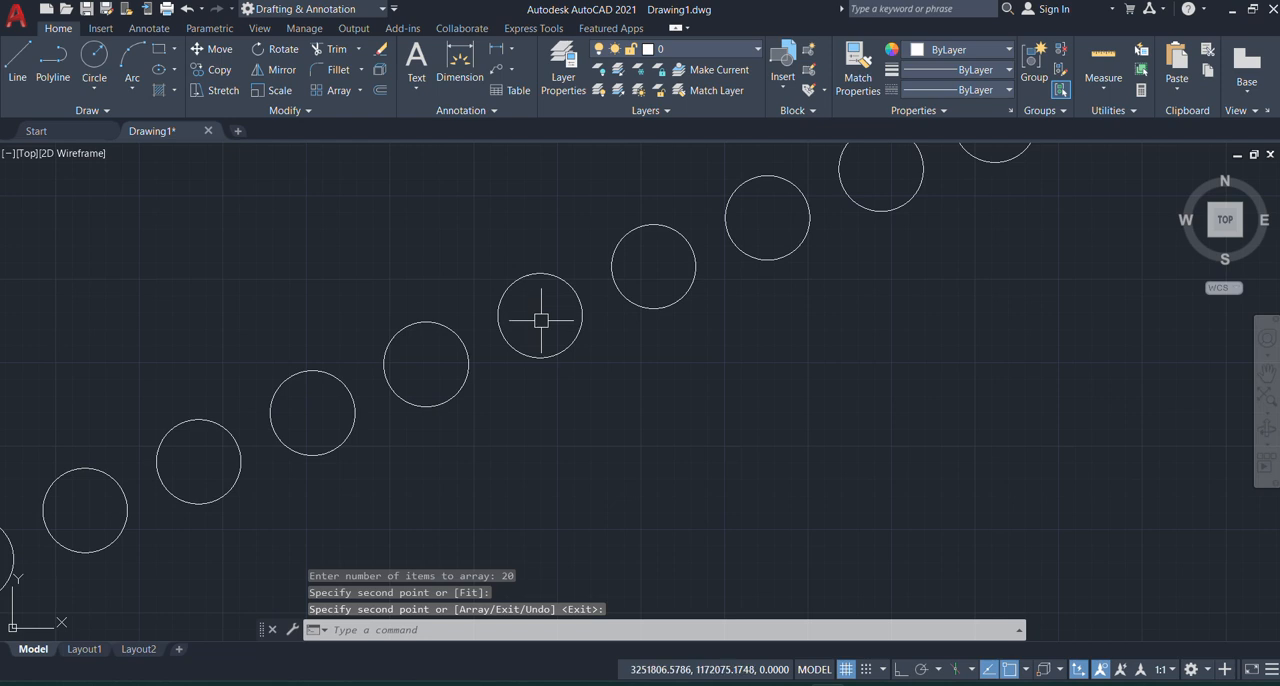
Step: Turn Ortho on and start copying the last circle of the diagonal array, using its bottom quadrant as the base point
{"action": "scroll", "coordinate": [540, 320], "scroll_direction": "down", "scroll_amount": 4}
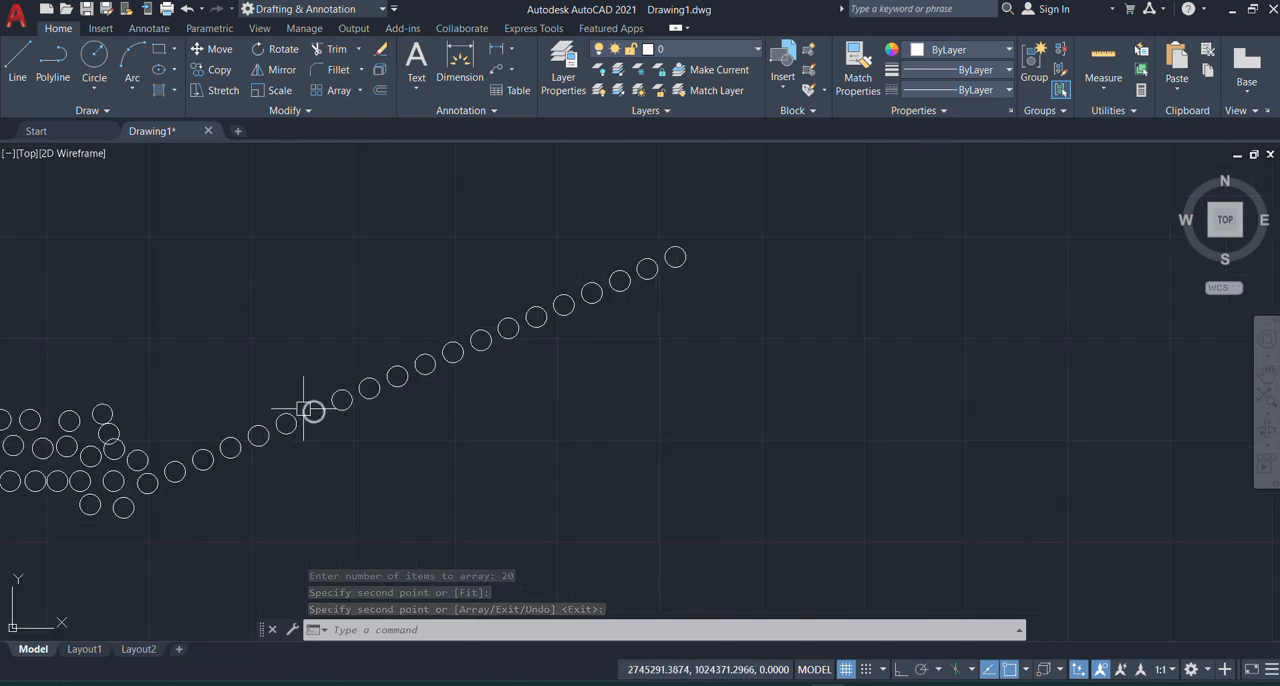
{"action": "scroll", "coordinate": [668, 255], "scroll_direction": "up", "scroll_amount": 6}
{"action": "scroll", "coordinate": [680, 240], "scroll_direction": "up", "scroll_amount": 4}
{"action": "scroll", "coordinate": [320, 330], "scroll_direction": "down", "scroll_amount": 4}
{"action": "scroll", "coordinate": [407, 335], "scroll_direction": "up", "scroll_amount": 4}
{"action": "scroll", "coordinate": [285, 390], "scroll_direction": "down", "scroll_amount": 4}
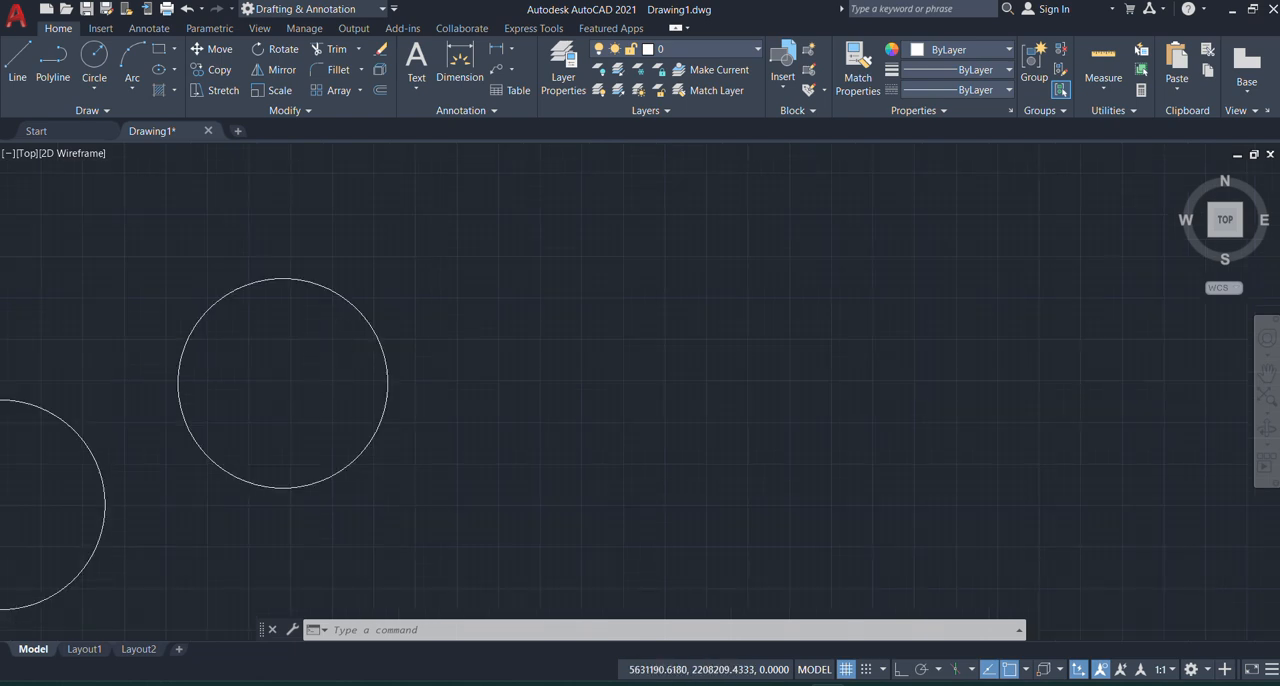
{"action": "left_click", "coordinate": [898, 673]}
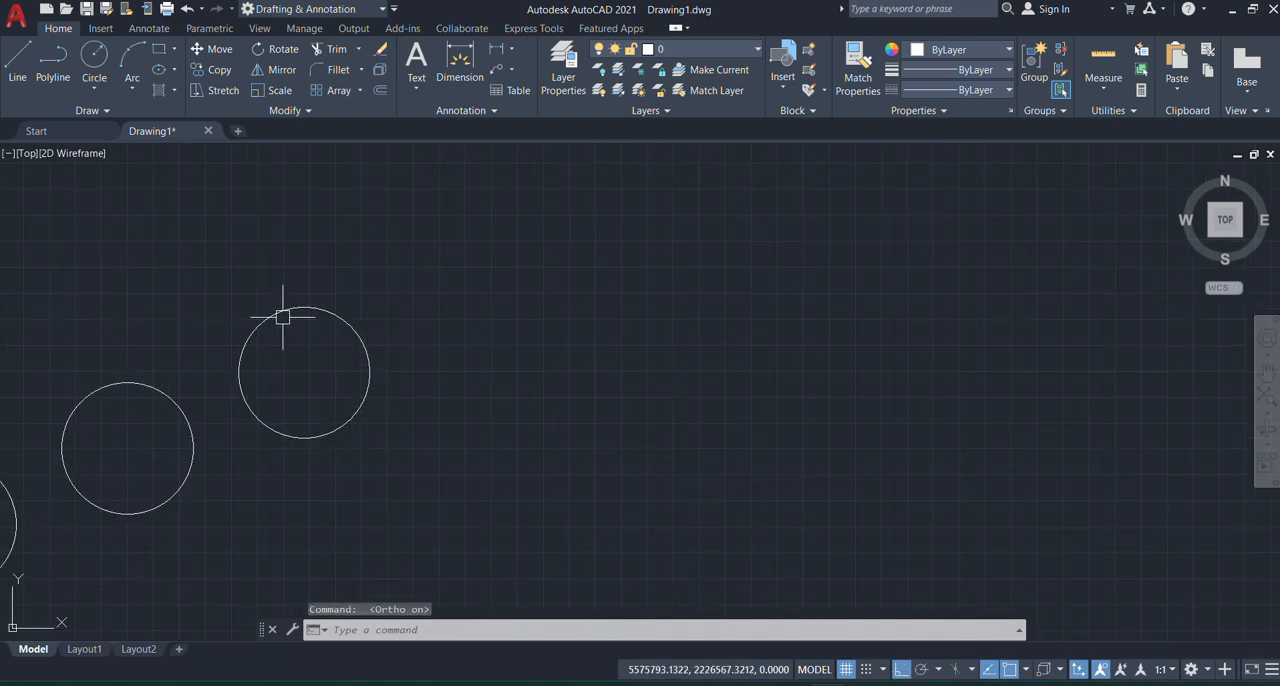
{"action": "type", "text": "c"}
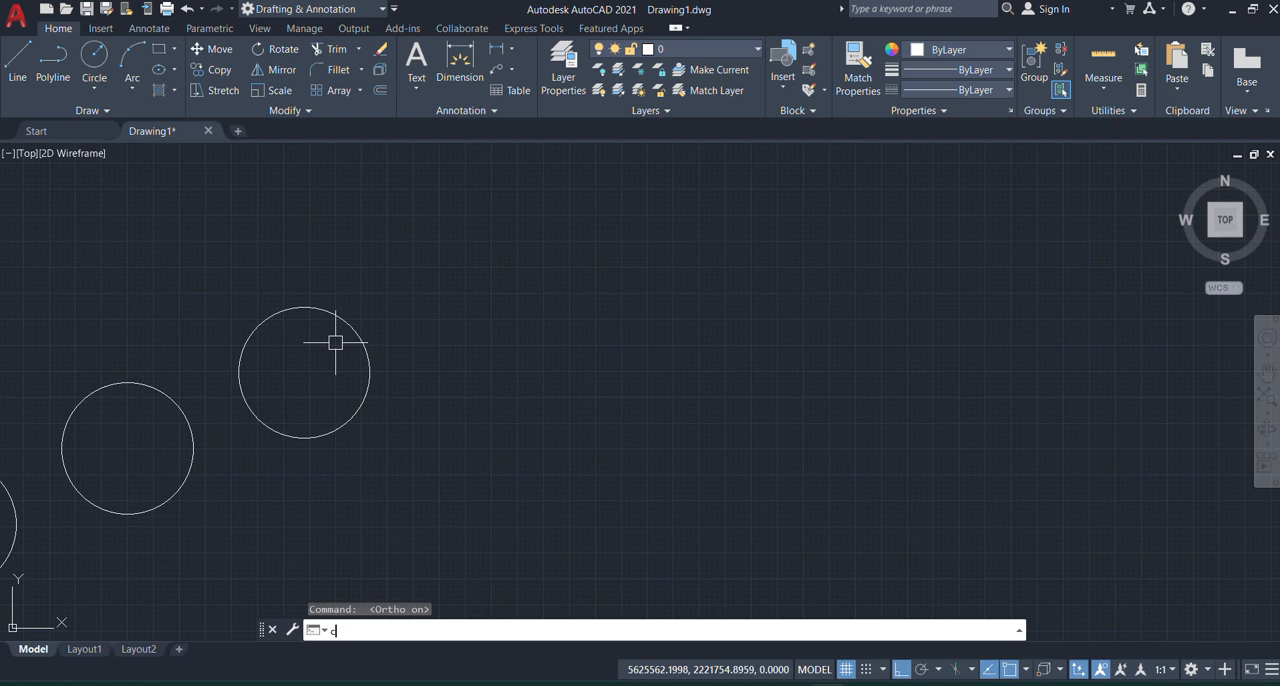
{"action": "type", "text": "o"}
{"action": "key", "text": "Return"}
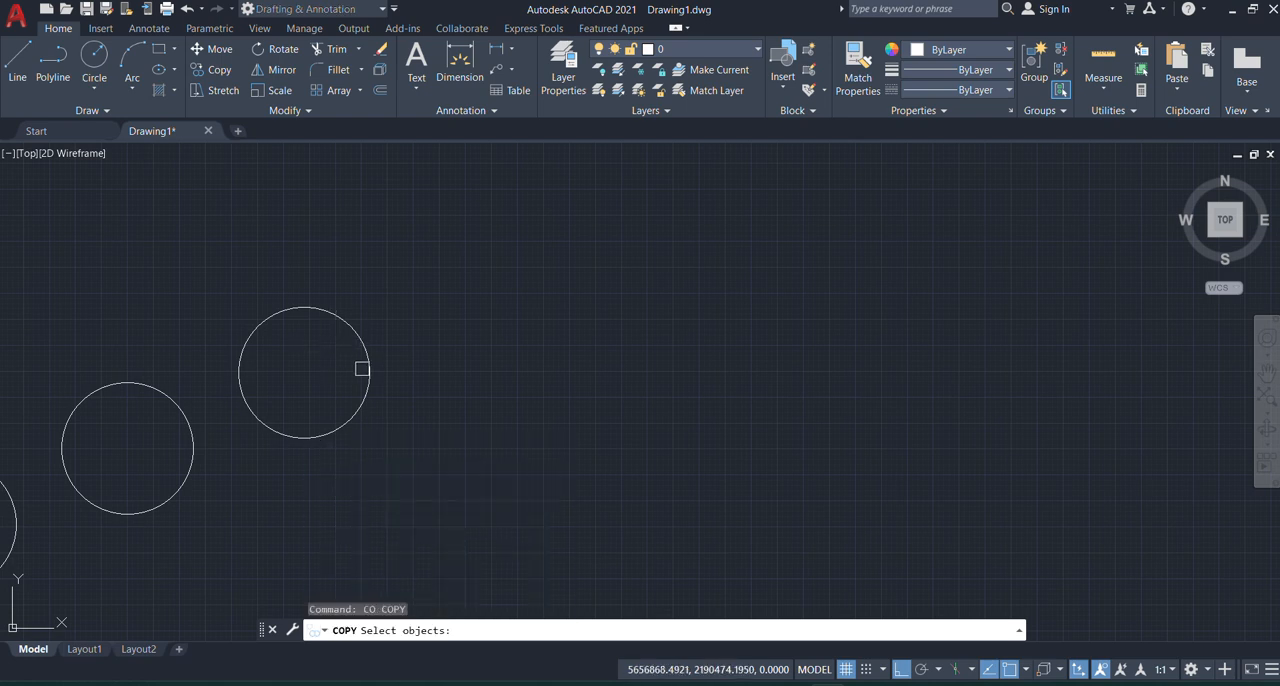
{"action": "left_click", "coordinate": [367, 372]}
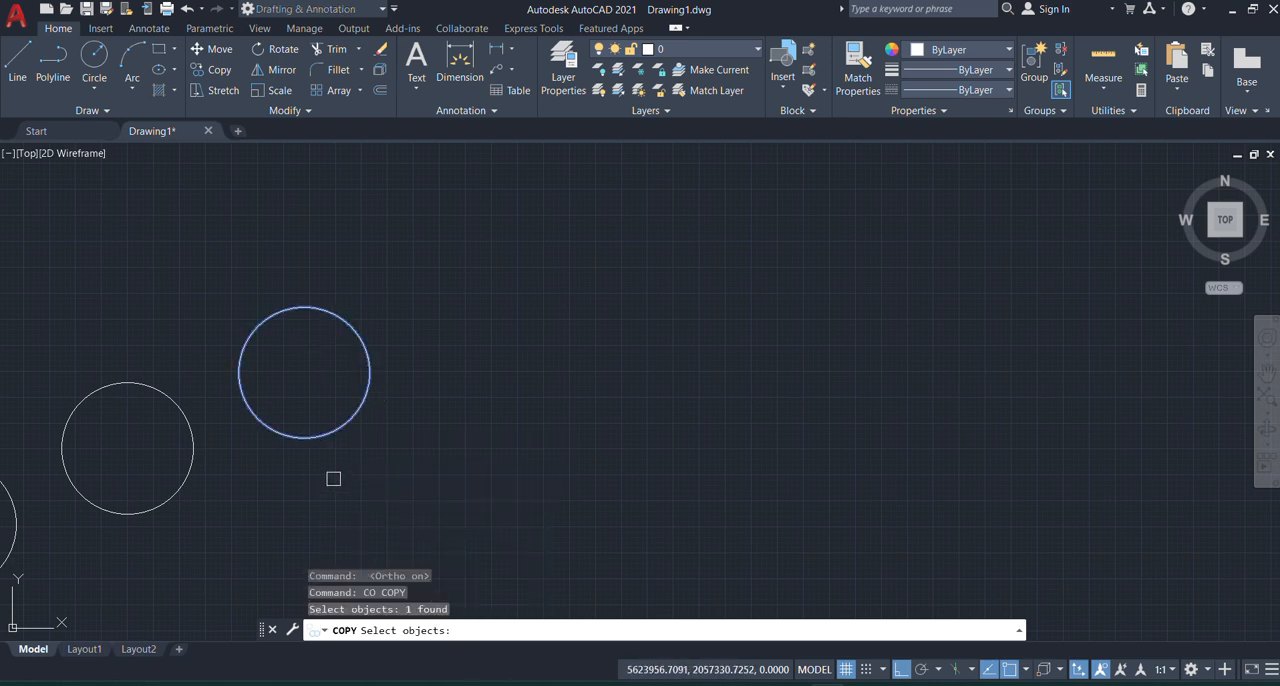
{"action": "key", "text": "Return"}
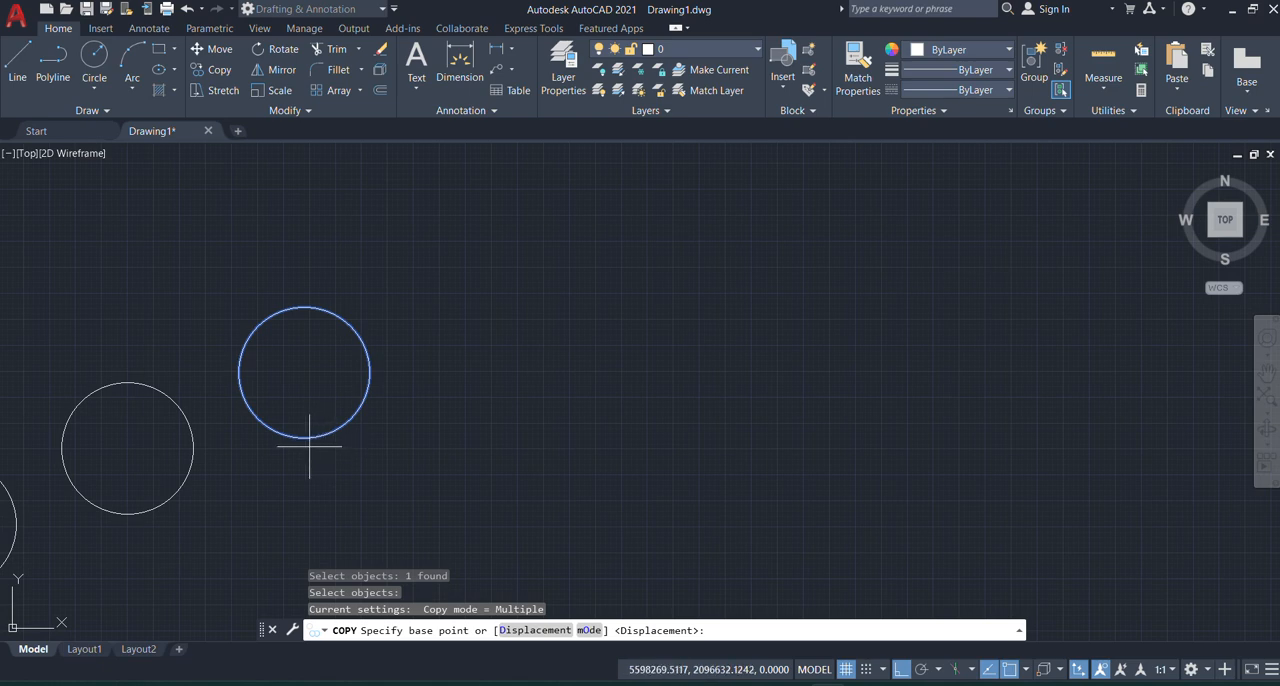
{"action": "left_click", "coordinate": [304, 437]}
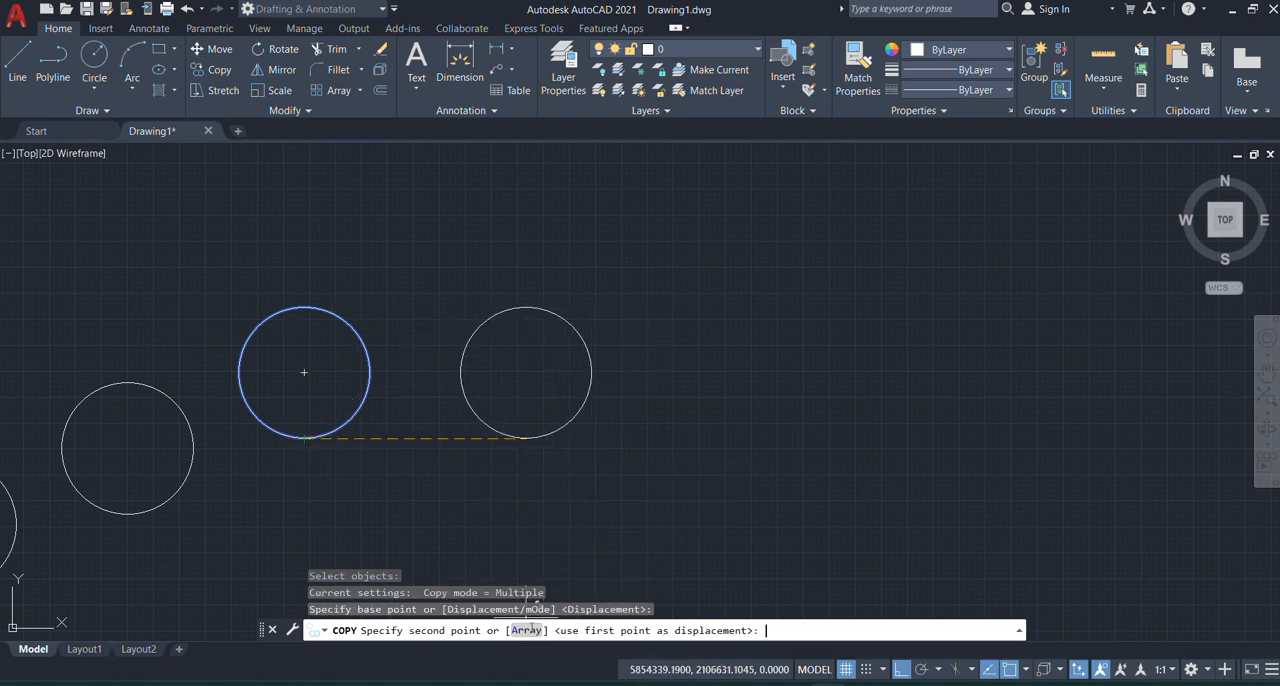
Step: Array the copy horizontally as 7 items with a spacing of 5000, and end the Copy command
{"action": "left_click", "coordinate": [526, 630]}
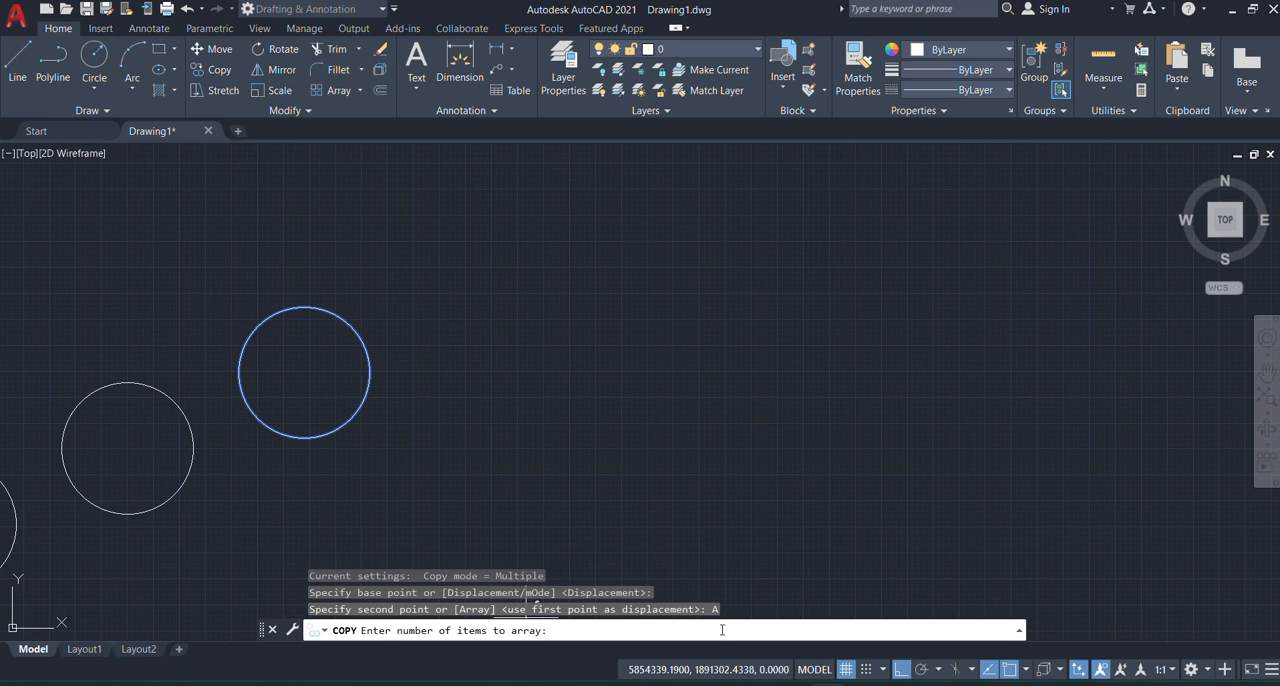
{"action": "key", "text": "Return"}
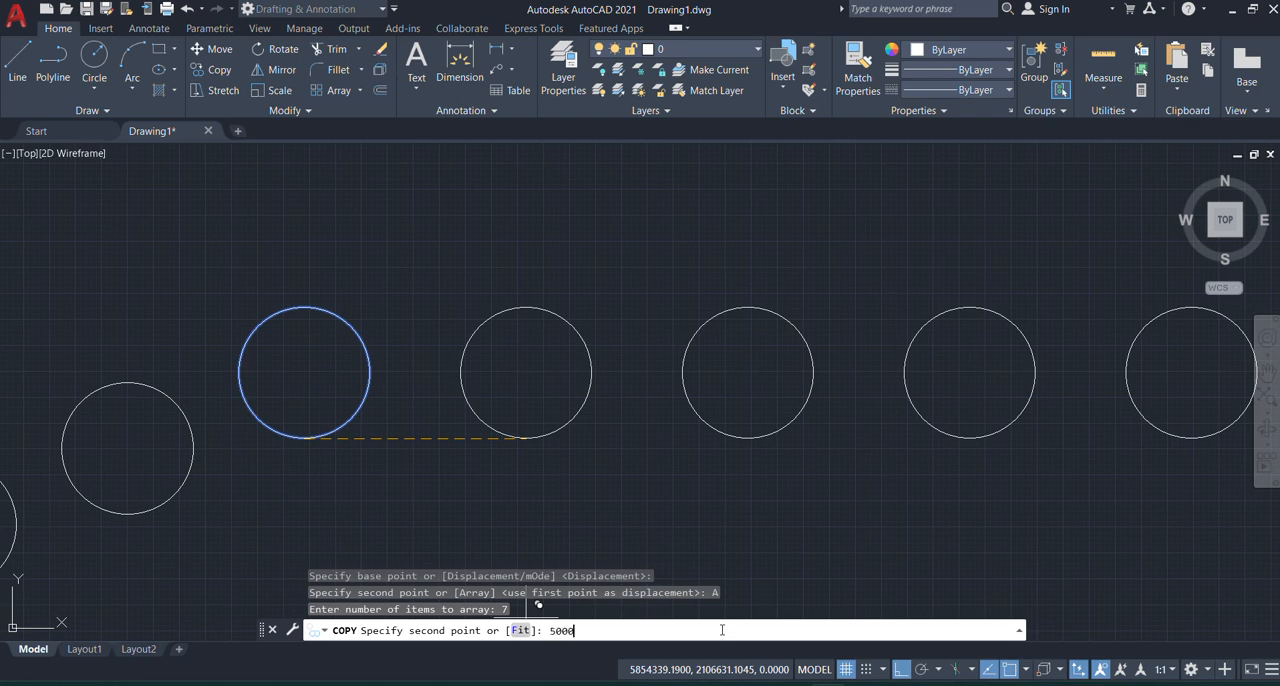
{"action": "key", "text": "Return"}
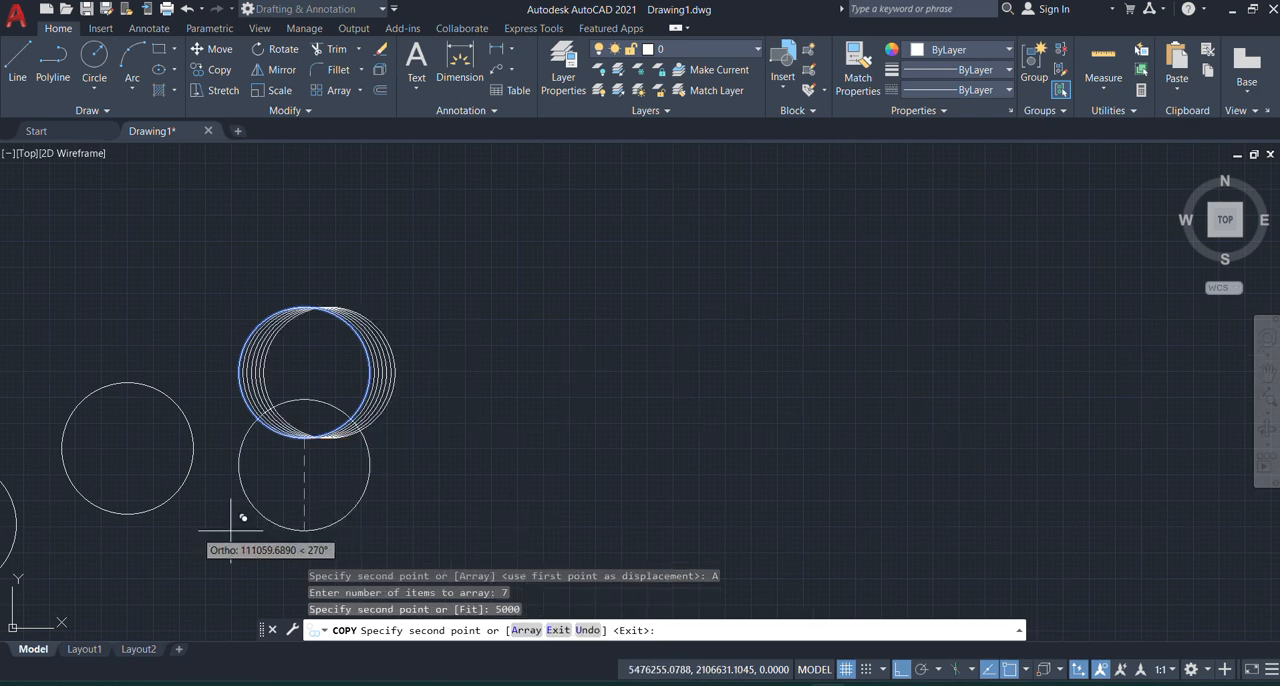
{"action": "key", "text": "Return"}
Step: Dimension the horizontal gap between the left edges of the first two overlapping circles and end the Dimension command
{"action": "scroll", "coordinate": [230, 360], "scroll_direction": "up", "scroll_amount": 5}
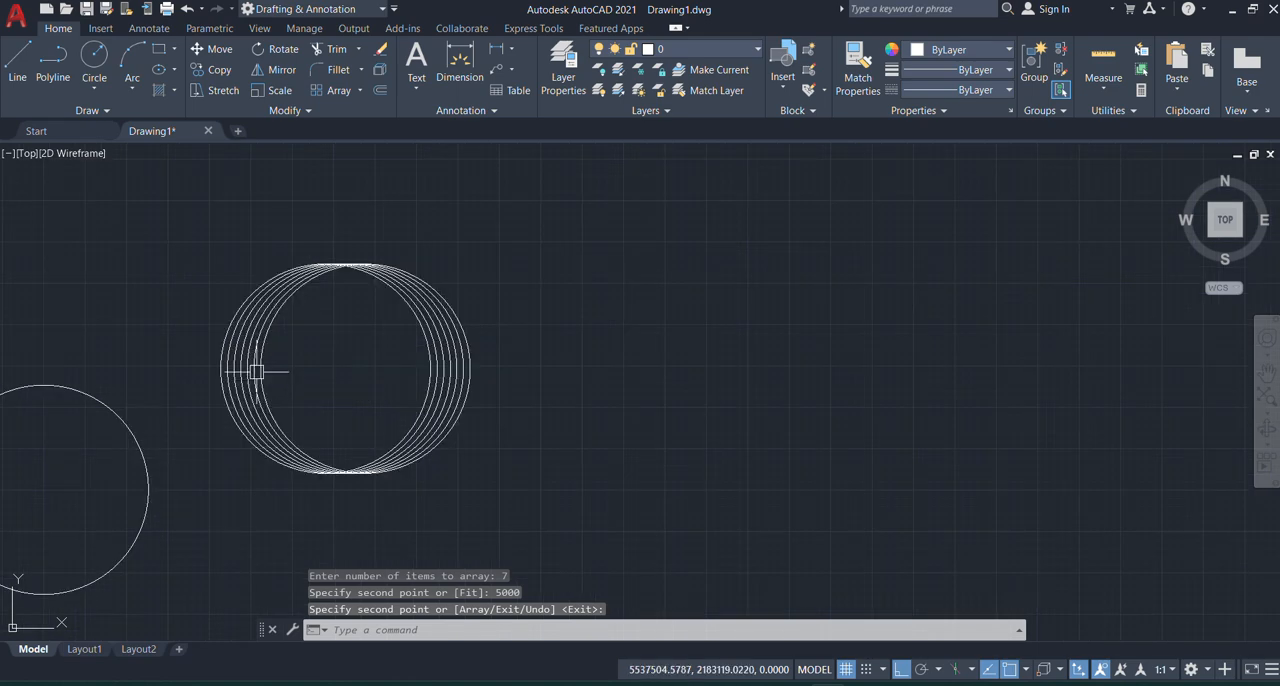
{"action": "left_click", "coordinate": [460, 62]}
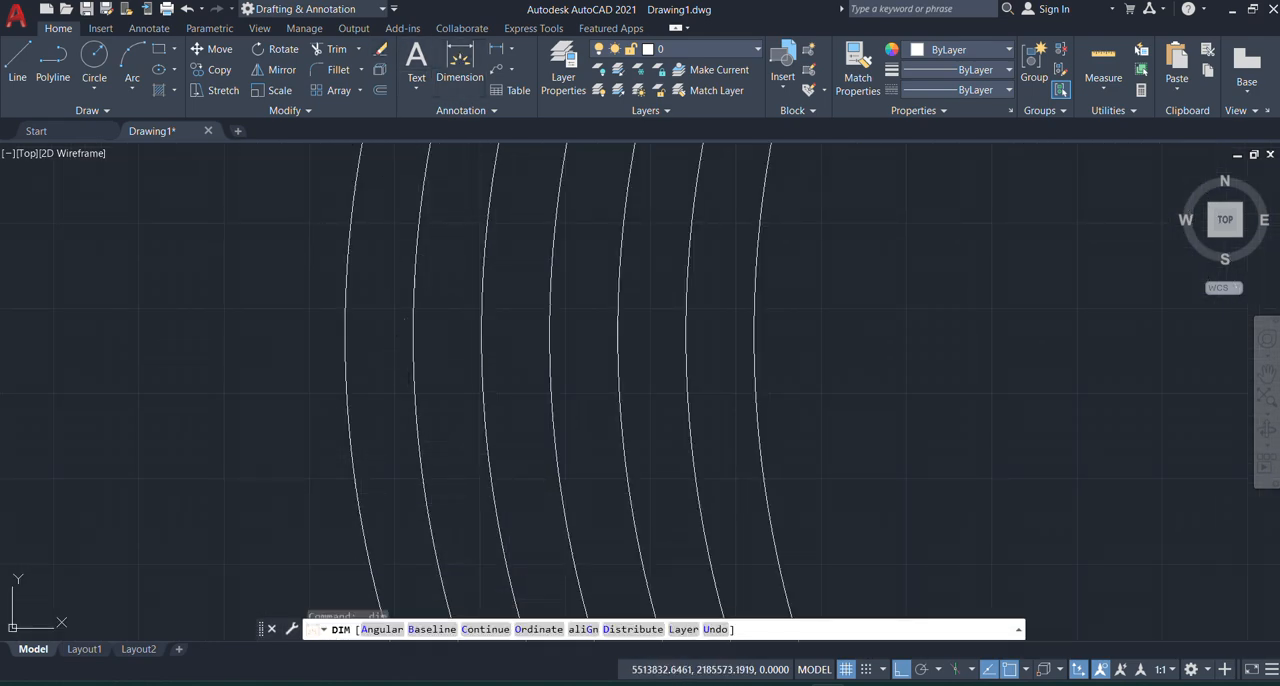
{"action": "left_click", "coordinate": [412, 333]}
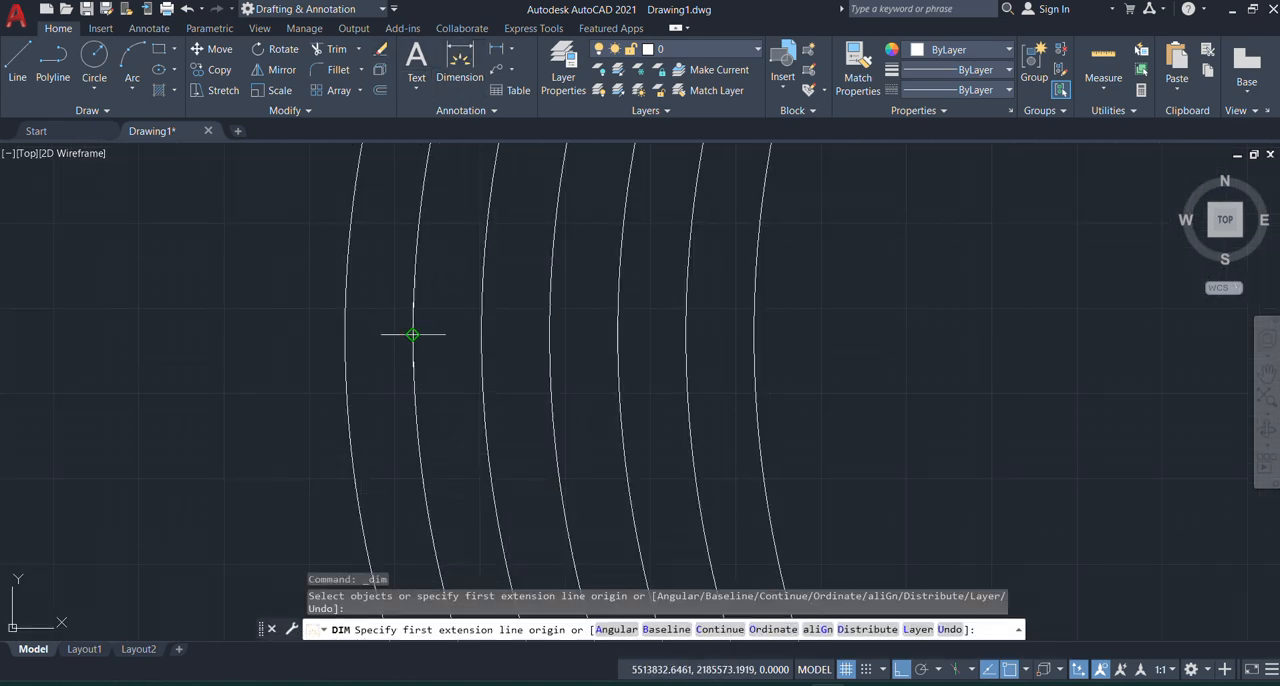
{"action": "left_click", "coordinate": [344, 334]}
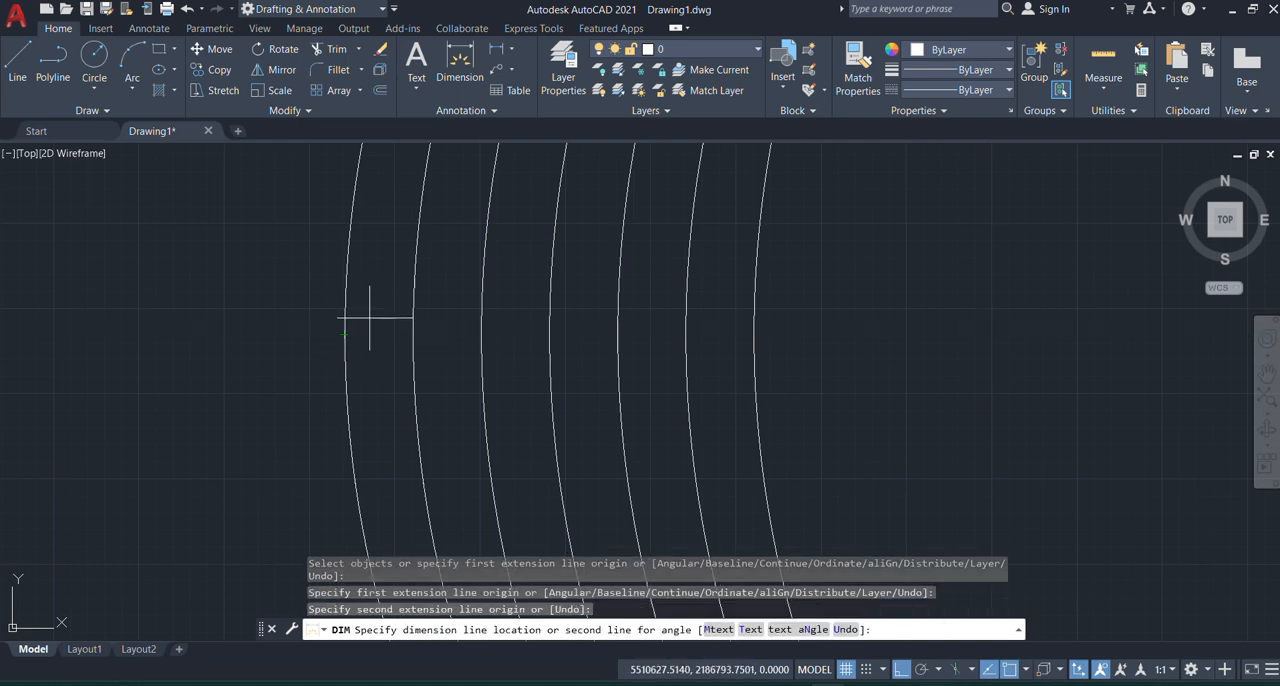
{"action": "left_click", "coordinate": [370, 318]}
{"action": "scroll", "coordinate": [251, 329], "scroll_direction": "down", "scroll_amount": 3}
{"action": "scroll", "coordinate": [251, 329], "scroll_direction": "up", "scroll_amount": 5}
{"action": "scroll", "coordinate": [320, 333], "scroll_direction": "up", "scroll_amount": 4}
{"action": "key", "text": "Escape"}
Step: Select the new dimension between the overlapping circles to read its value, and deselect it
{"action": "left_click", "coordinate": [457, 306]}
{"action": "left_click", "coordinate": [417, 377]}
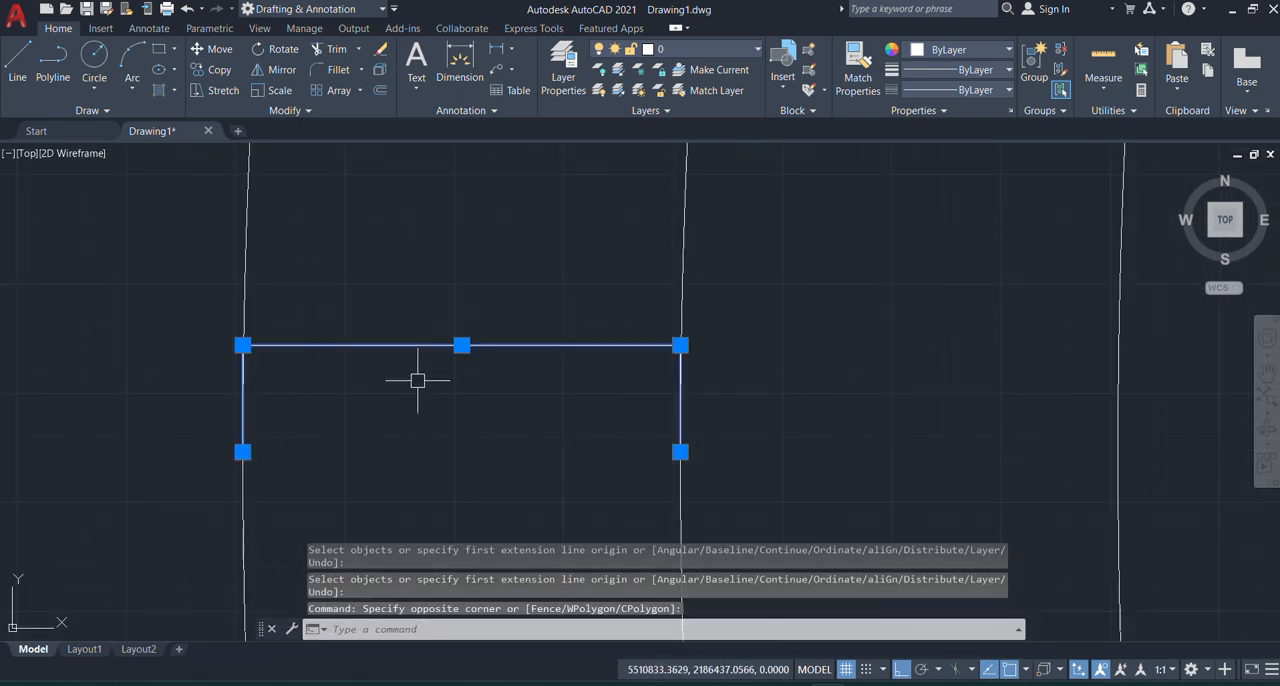
{"action": "scroll", "coordinate": [462, 345], "scroll_direction": "up", "scroll_amount": 5}
{"action": "scroll", "coordinate": [455, 332], "scroll_direction": "up", "scroll_amount": 5}
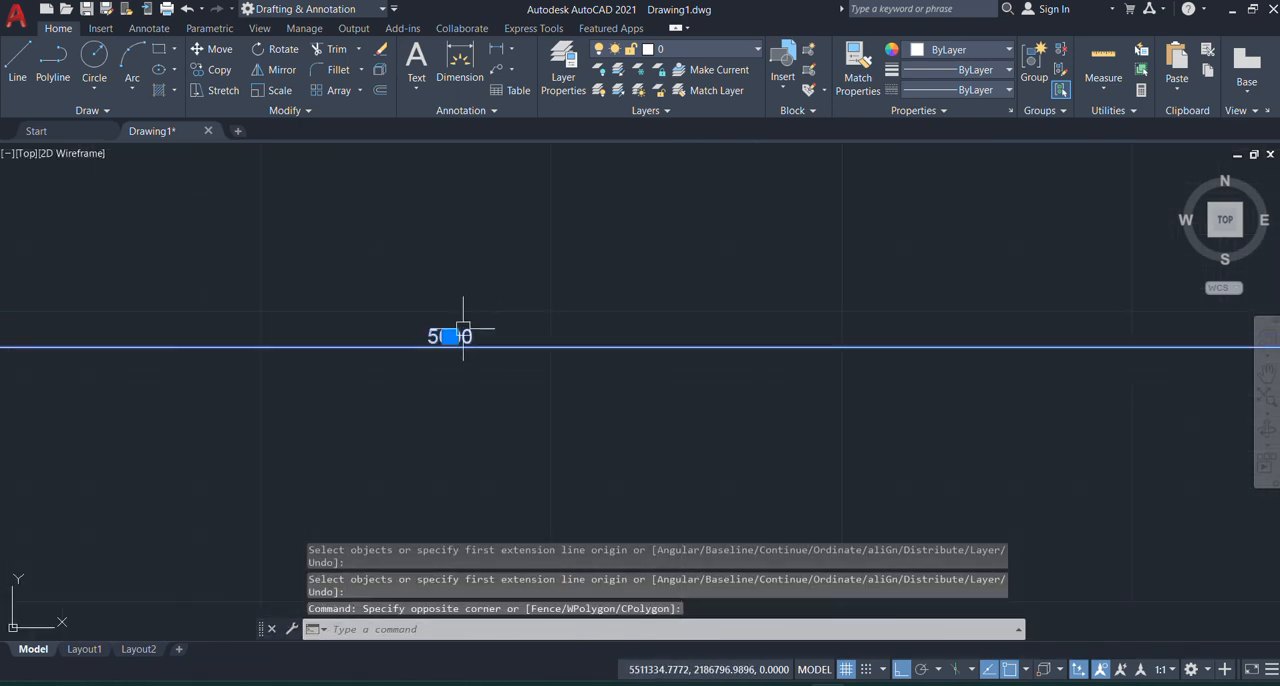
{"action": "scroll", "coordinate": [428, 338], "scroll_direction": "down", "scroll_amount": 10}
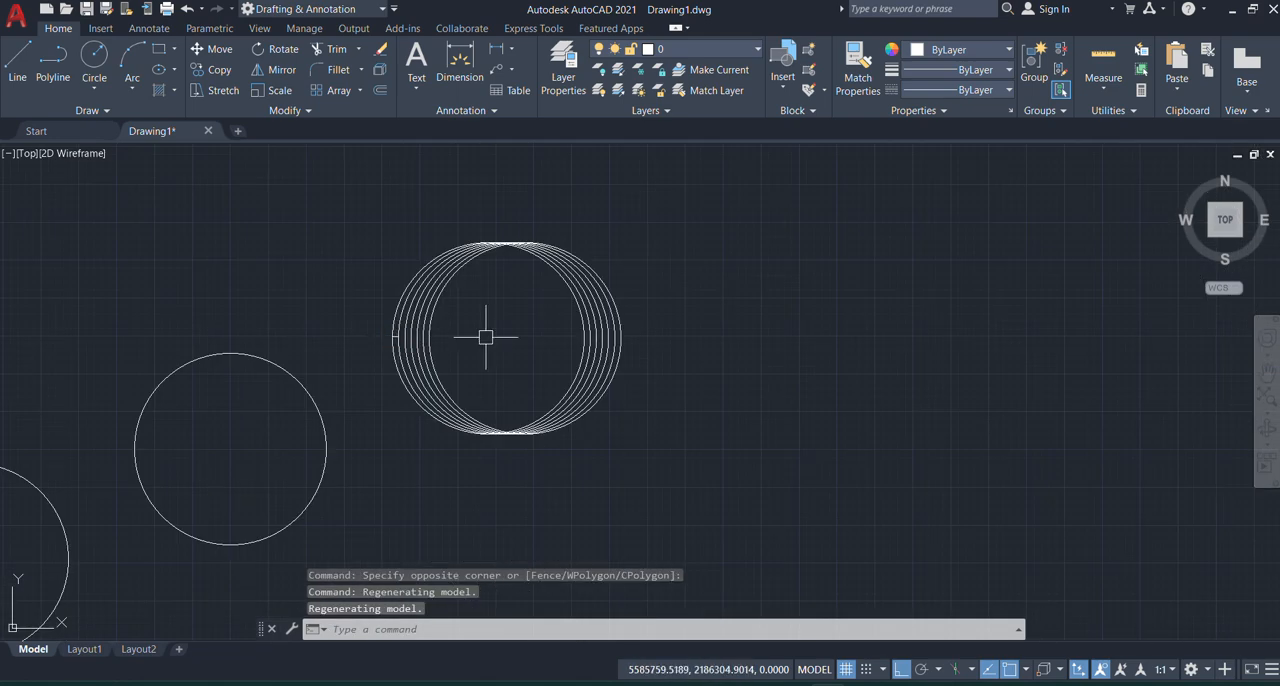
{"action": "key", "text": "Escape"}
{"action": "scroll", "coordinate": [482, 327], "scroll_direction": "down", "scroll_amount": 8}
{"action": "scroll", "coordinate": [331, 354], "scroll_direction": "up", "scroll_amount": 4}
{"action": "scroll", "coordinate": [328, 355], "scroll_direction": "up", "scroll_amount": 10}
{"action": "scroll", "coordinate": [125, 506], "scroll_direction": "up", "scroll_amount": 10}
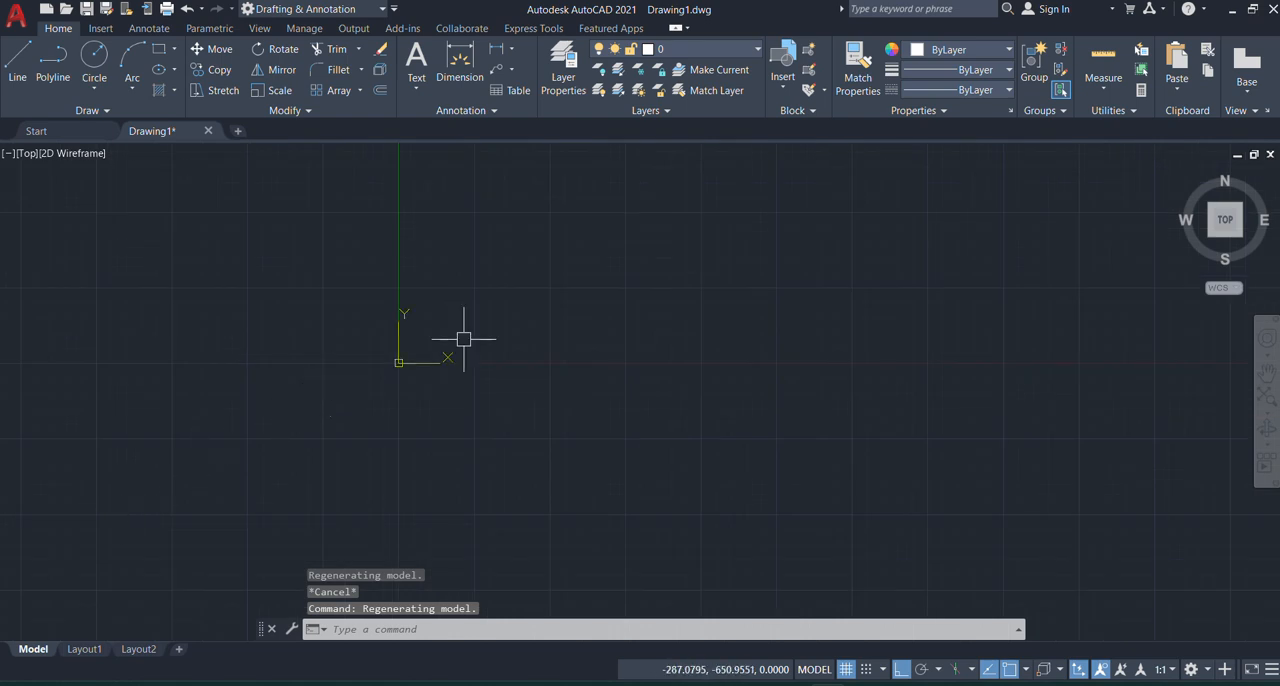
{"action": "scroll", "coordinate": [410, 310], "scroll_direction": "up", "scroll_amount": 7}
{"action": "middle_click_drag", "start_coordinate": [321, 445], "coordinate": [290, 280]}
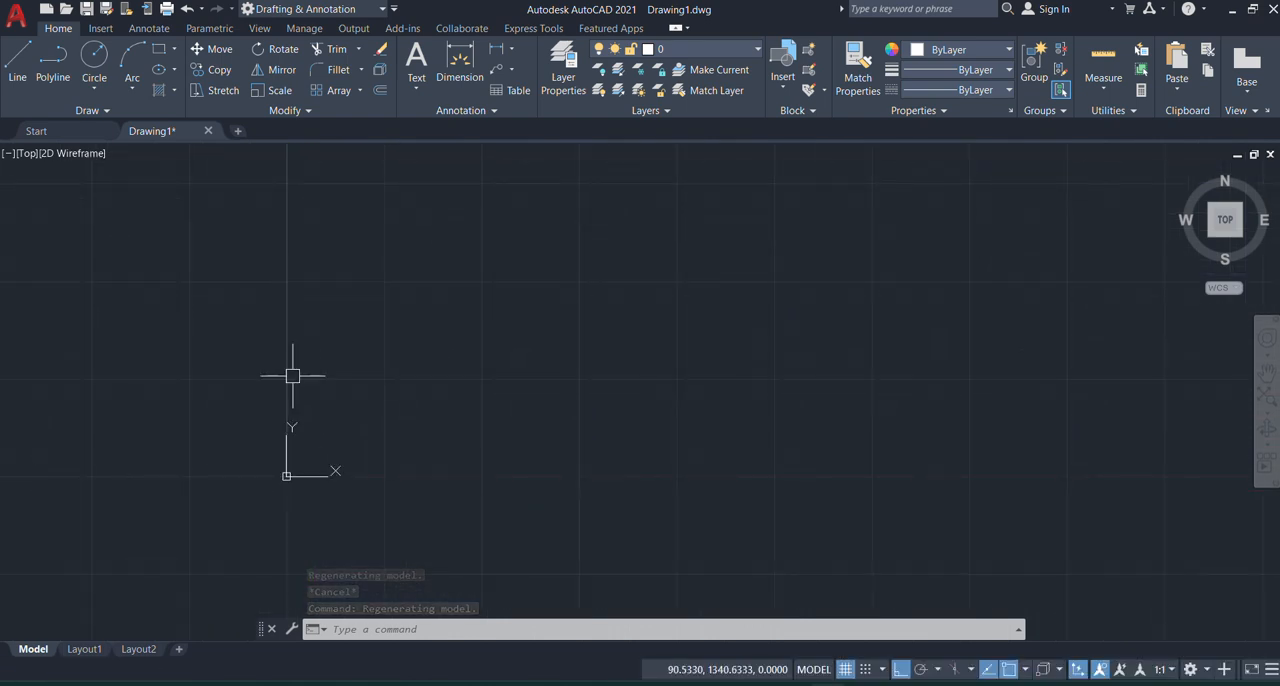
Step: Draw a circle with a radius of about 44 in the empty area above and to the right of the origin
{"action": "middle_click_drag", "start_coordinate": [281, 479], "coordinate": [223, 528]}
{"action": "scroll", "coordinate": [226, 525], "scroll_direction": "up", "scroll_amount": 10}
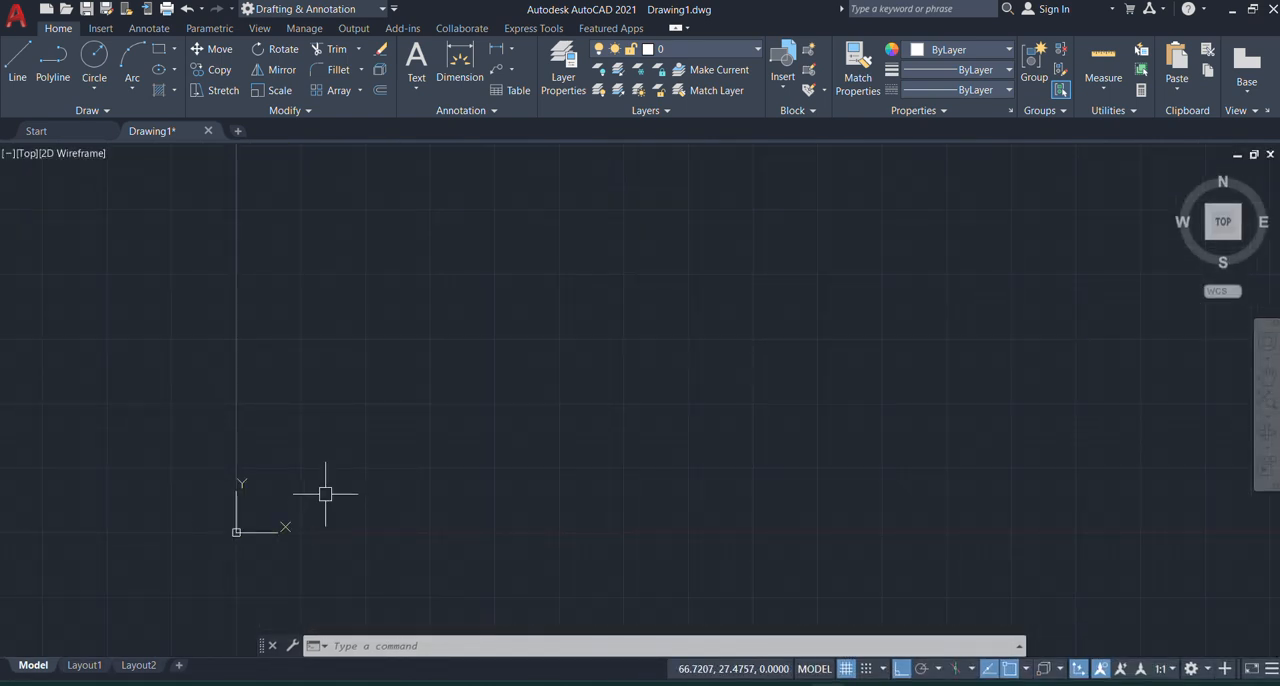
{"action": "type", "text": "c"}
{"action": "key", "text": "Return"}
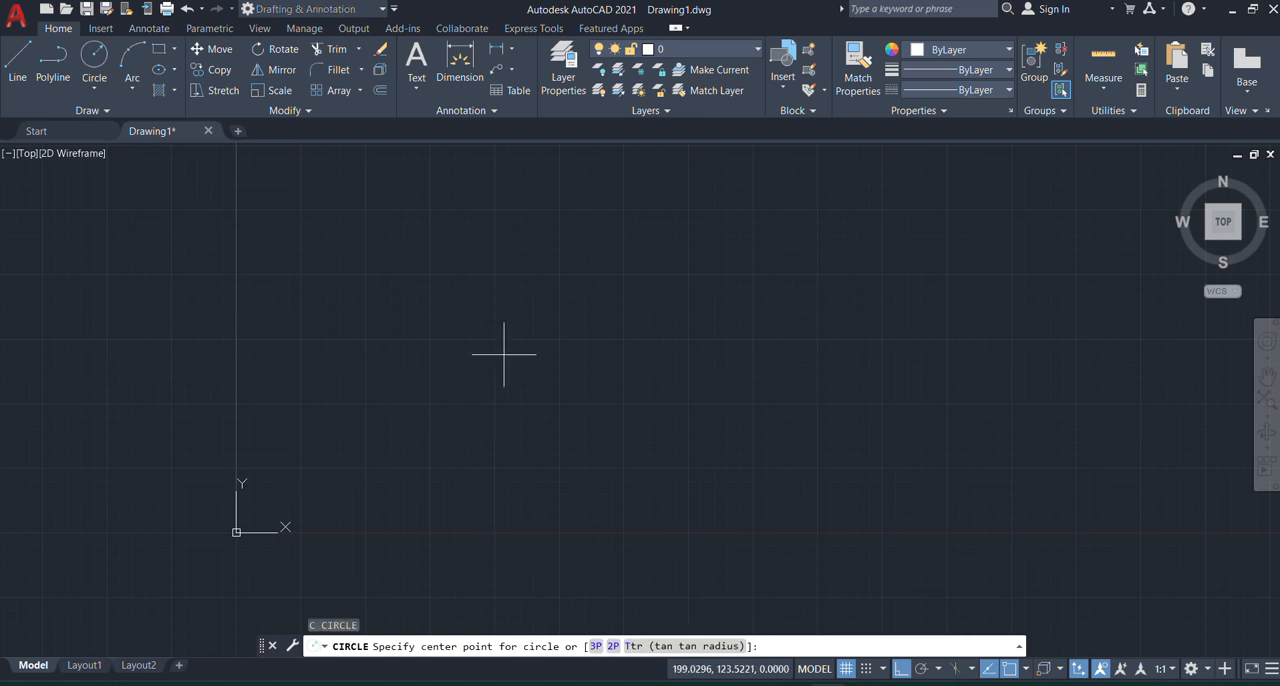
{"action": "left_click", "coordinate": [505, 310]}
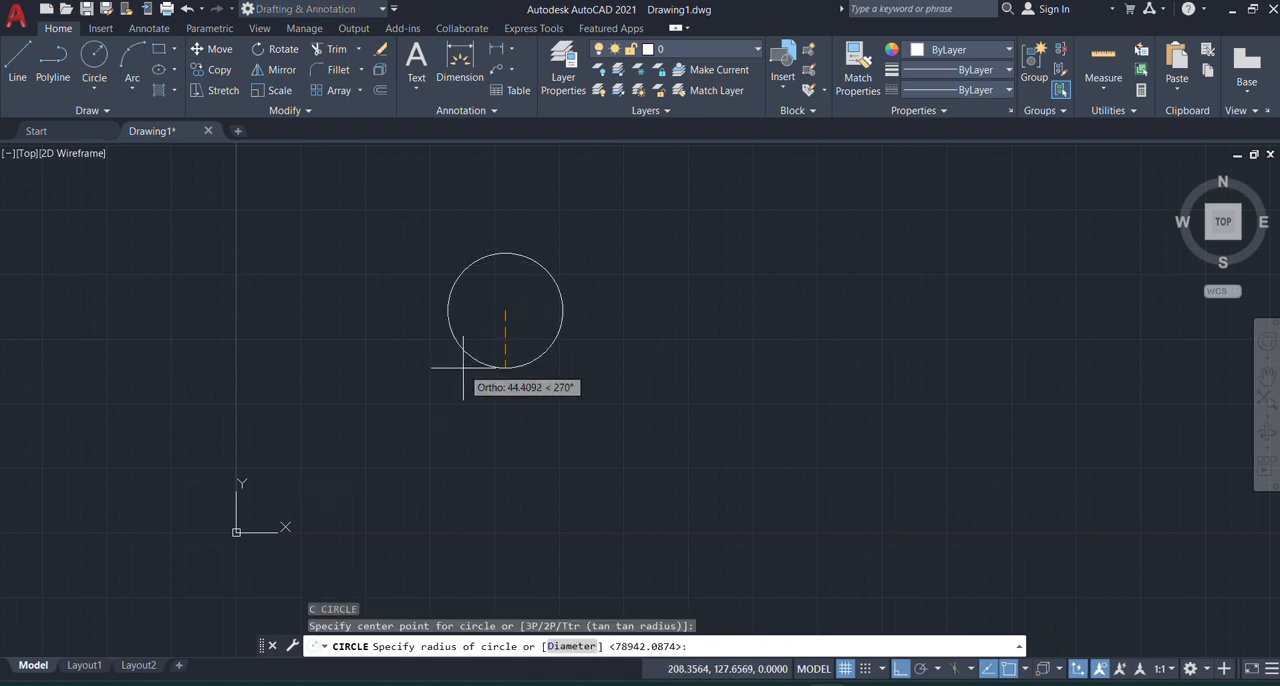
{"action": "left_click", "coordinate": [463, 367]}
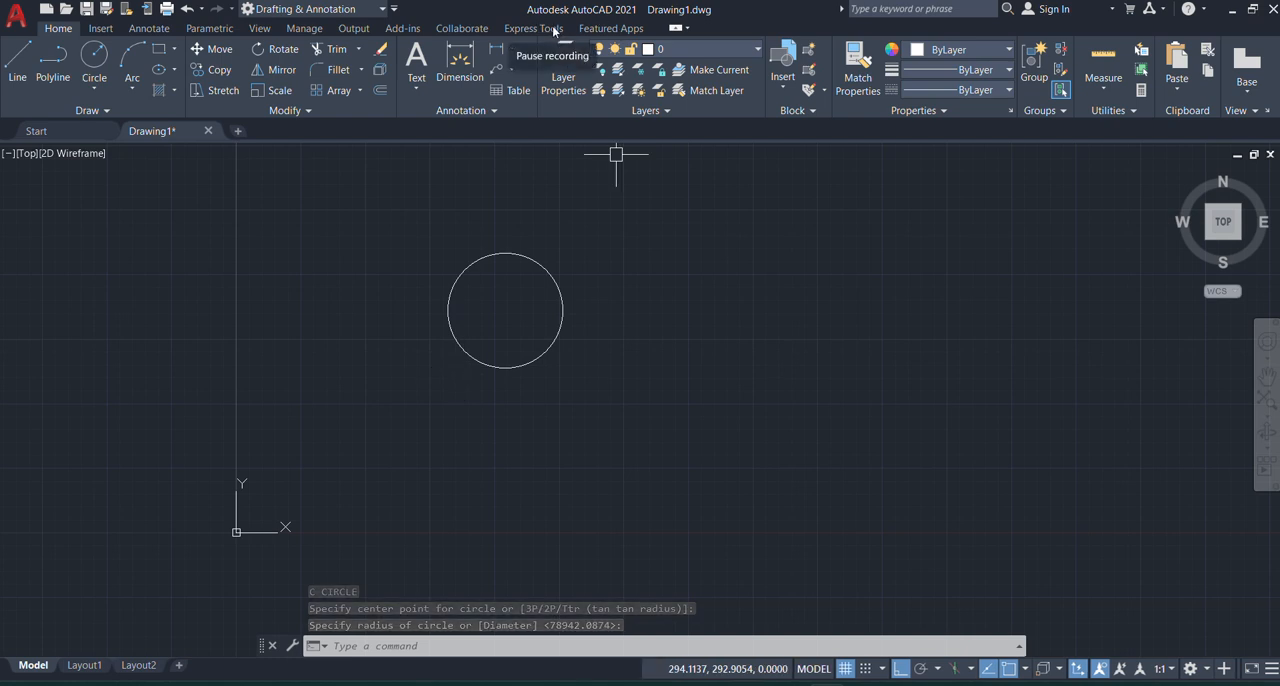
Step: Select the new circle and start copying it, using its bottom quadrant as the base point
{"action": "left_click", "coordinate": [603, 249]}
{"action": "left_click", "coordinate": [486, 337]}
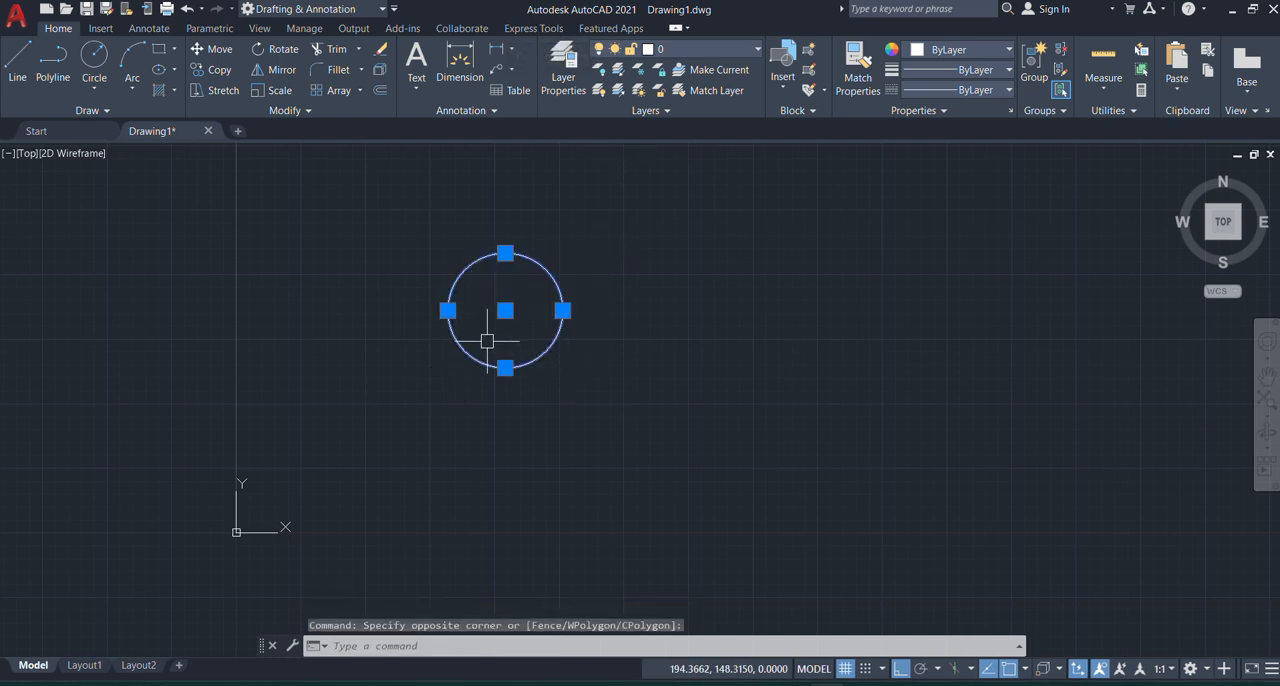
{"action": "type", "text": "c"}
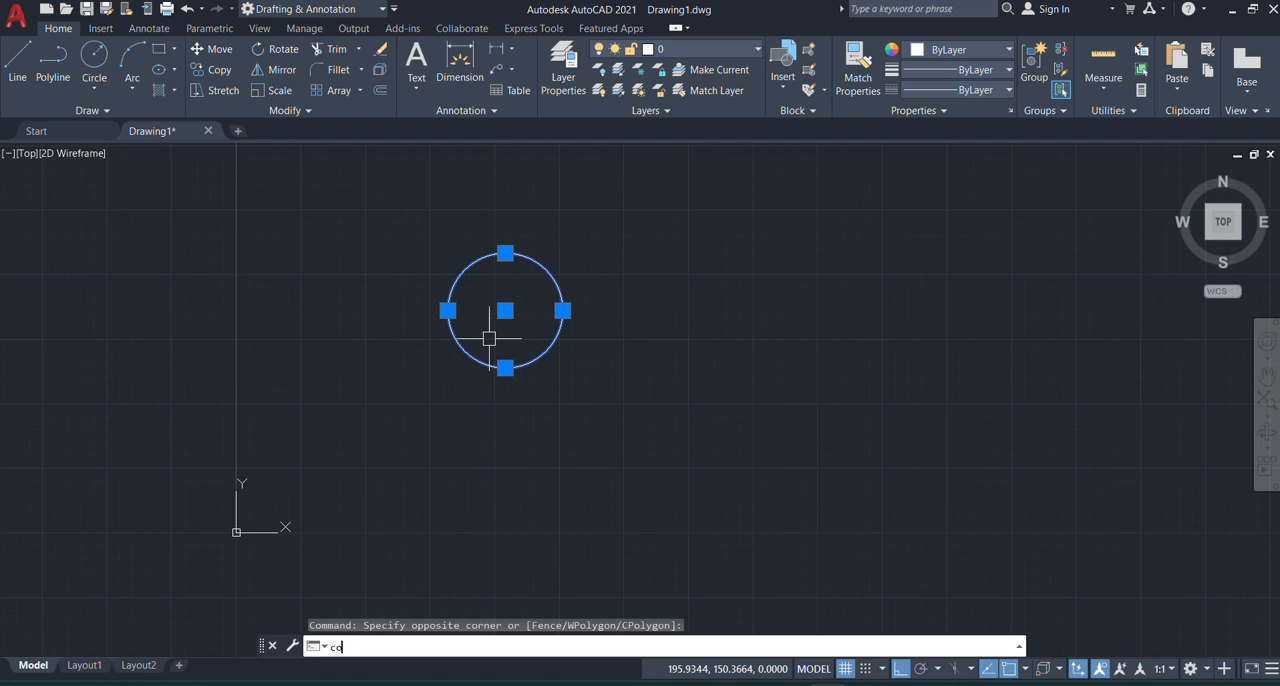
{"action": "type", "text": "o"}
{"action": "key", "text": "Return"}
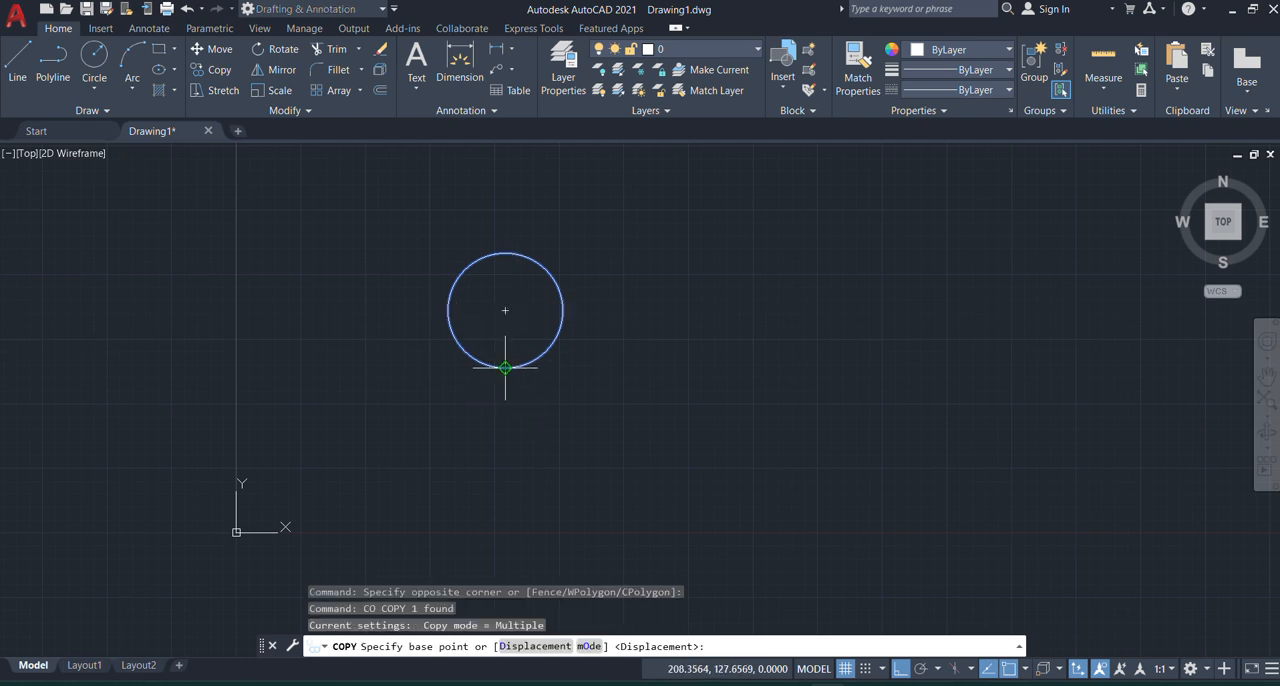
{"action": "left_click", "coordinate": [505, 367]}
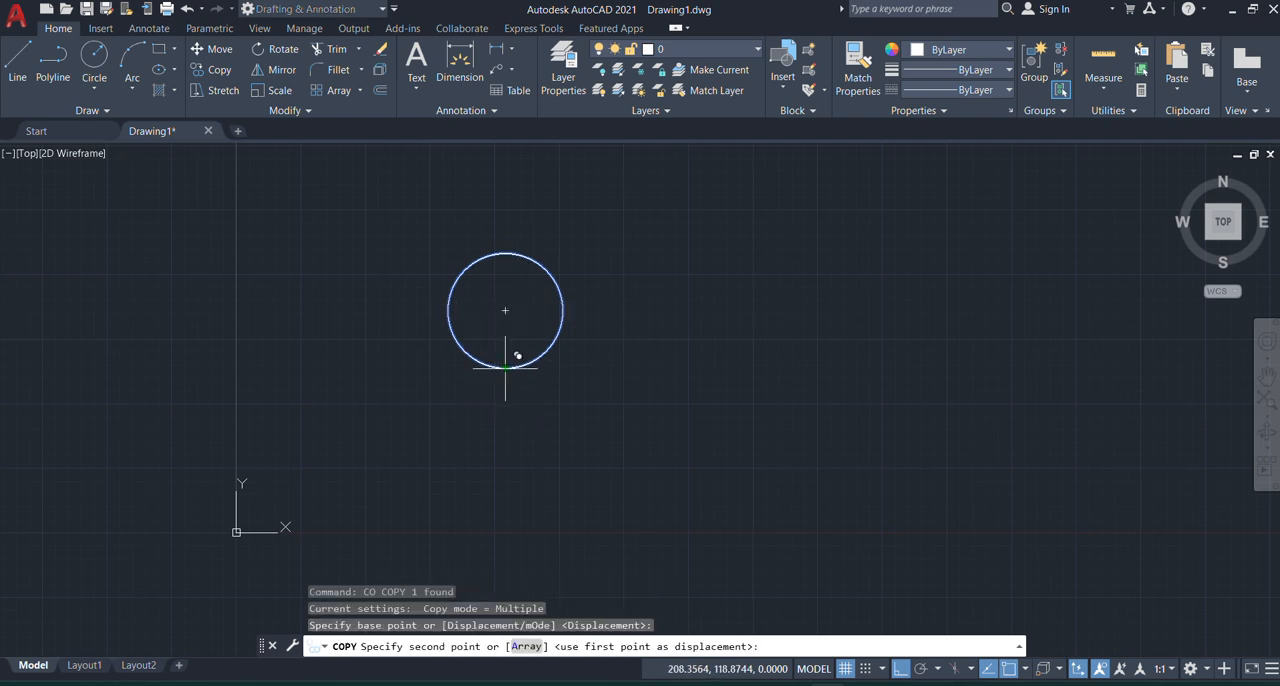
Step: Array the copy horizontally to the right as 7 items with a spacing of 200, and end the Copy command
{"action": "left_click", "coordinate": [526, 647]}
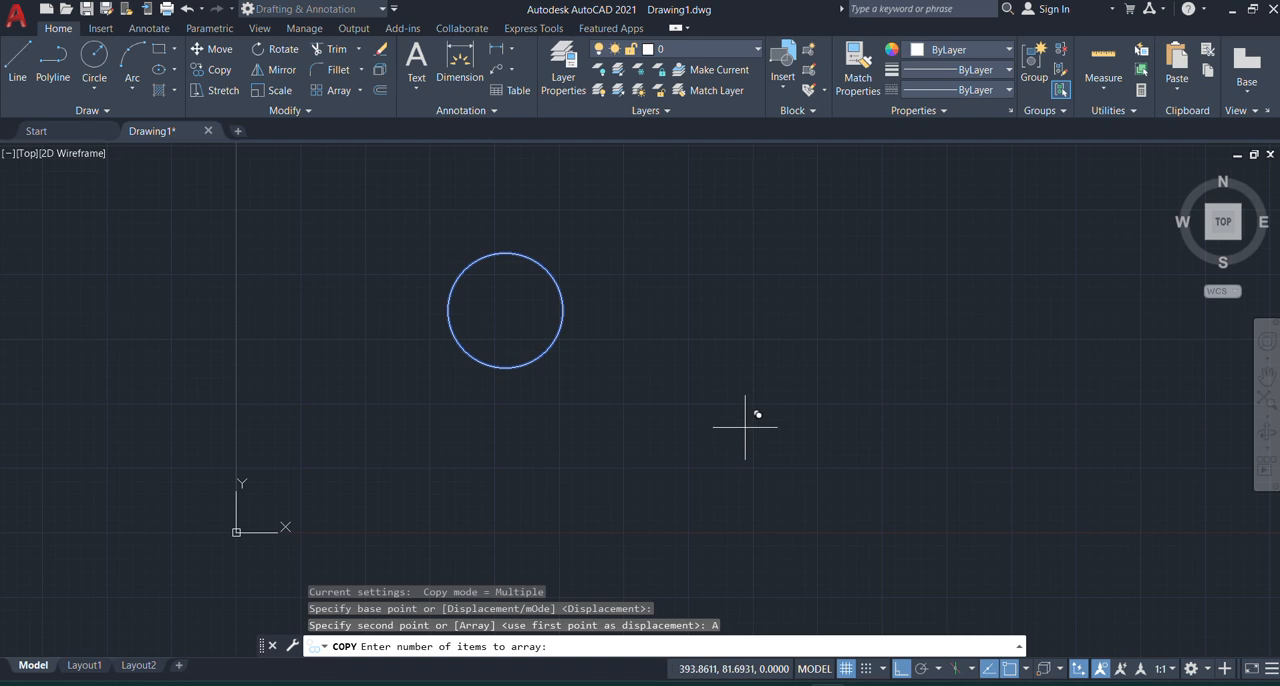
{"action": "key", "text": "Return"}
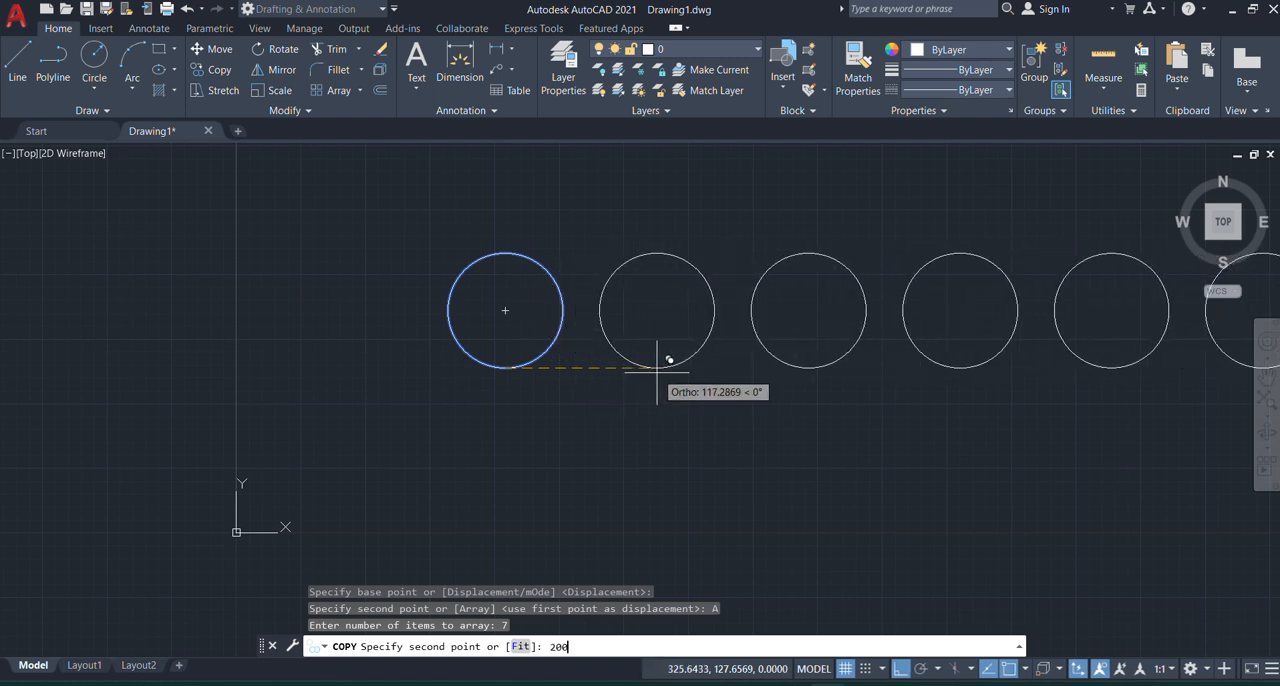
{"action": "key", "text": "Return"}
{"action": "scroll", "coordinate": [410, 410], "scroll_direction": "down", "scroll_amount": 6}
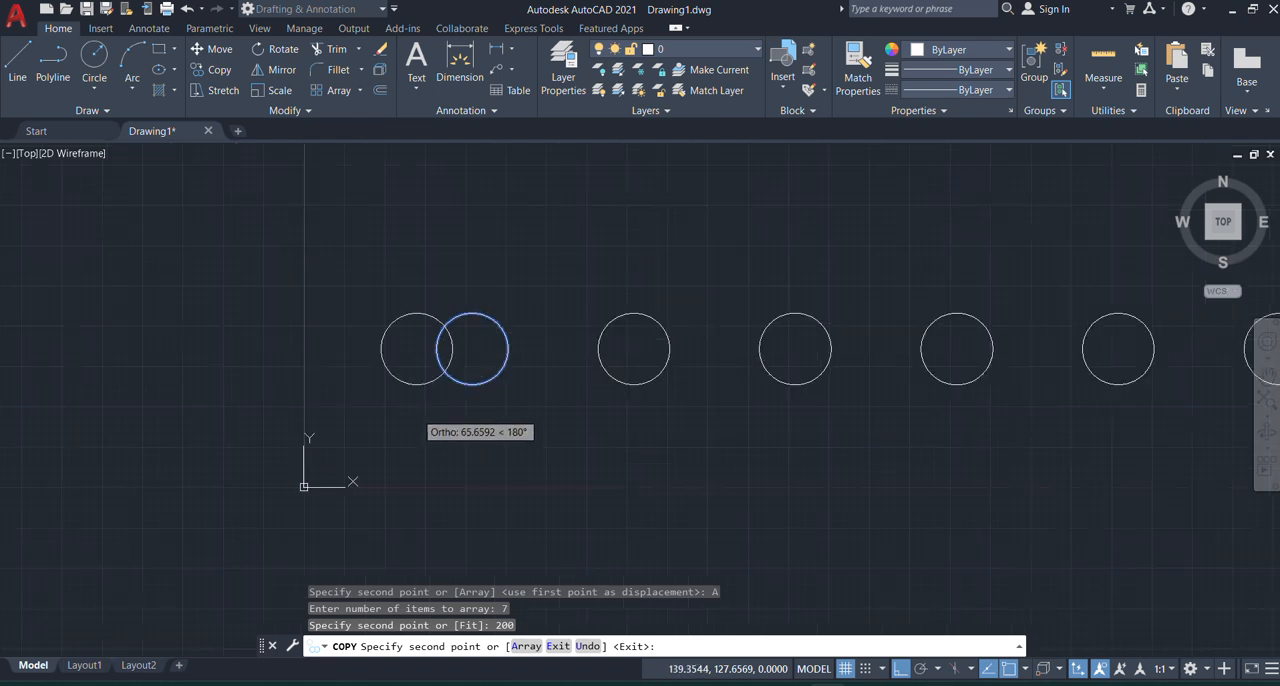
{"action": "key", "text": "Return"}
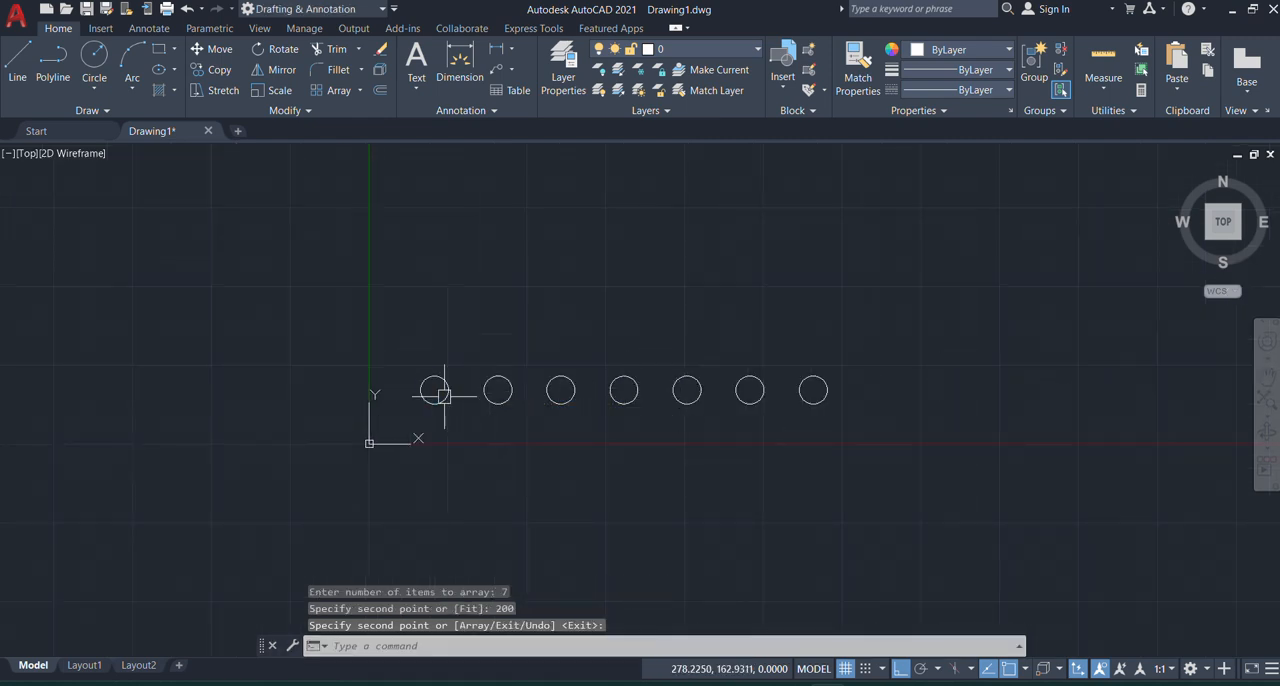
Step: Dimension the horizontal distance between the bottom quadrants of the first and second circles, placing the dimension just below them
{"action": "scroll", "coordinate": [409, 415], "scroll_direction": "up", "scroll_amount": 2}
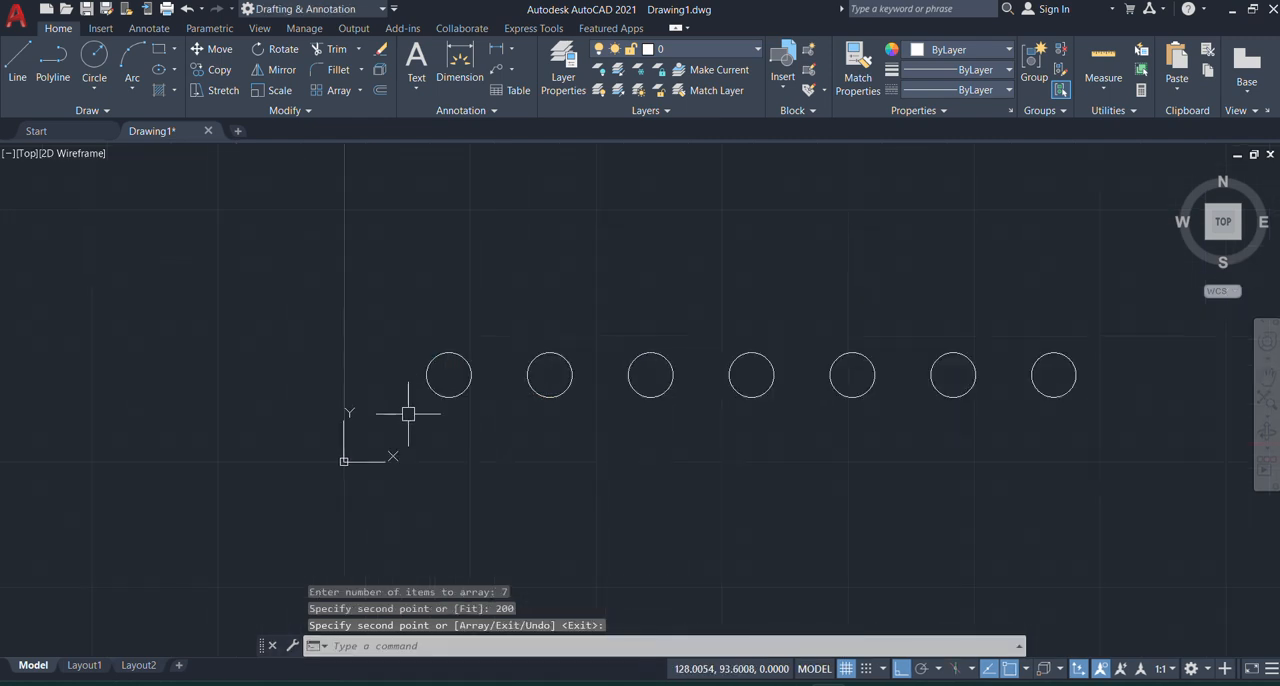
{"action": "left_click", "coordinate": [464, 55]}
{"action": "key", "text": "Return"}
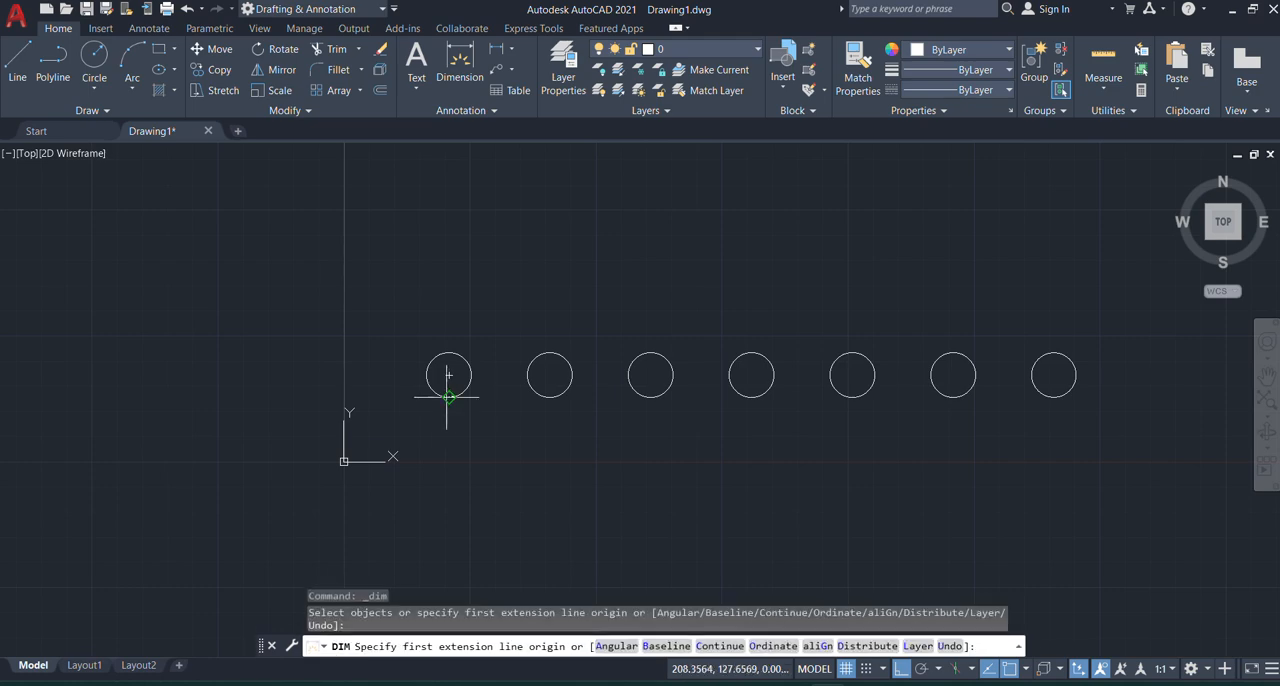
{"action": "left_click", "coordinate": [449, 397]}
{"action": "left_click", "coordinate": [550, 397]}
{"action": "left_click", "coordinate": [550, 409]}
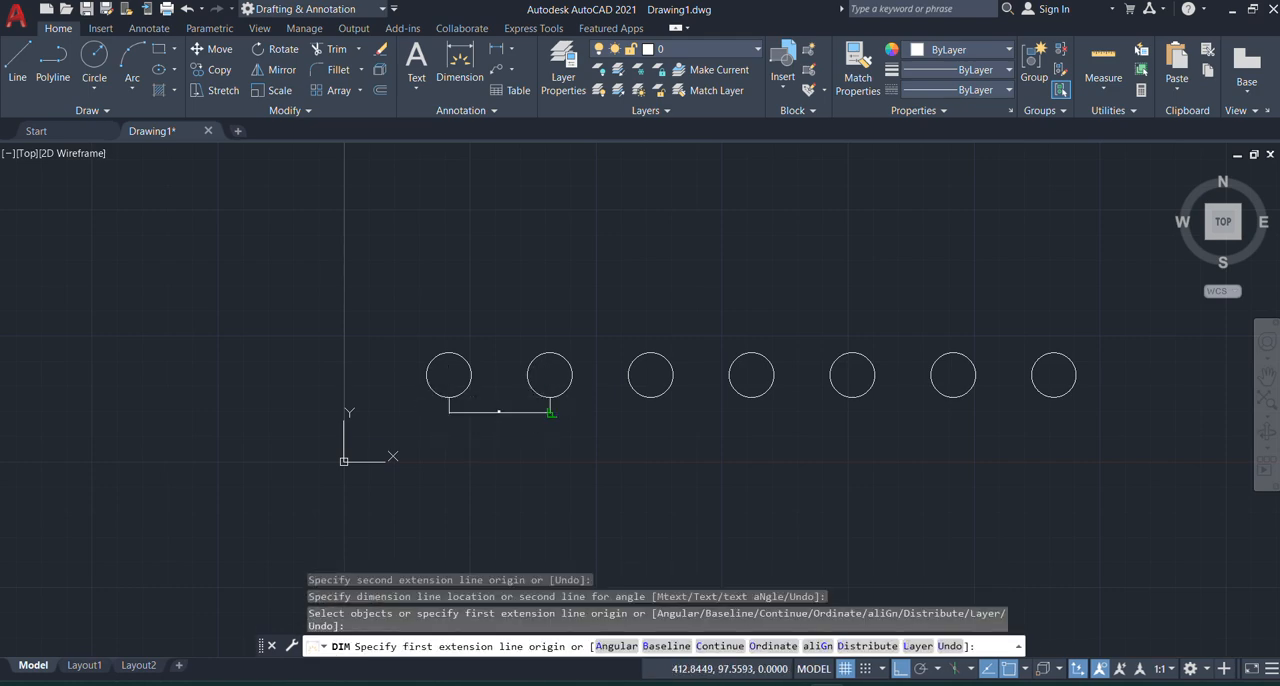
{"action": "scroll", "coordinate": [500, 420], "scroll_direction": "up", "scroll_amount": 6}
{"action": "scroll", "coordinate": [536, 284], "scroll_direction": "down", "scroll_amount": 8}
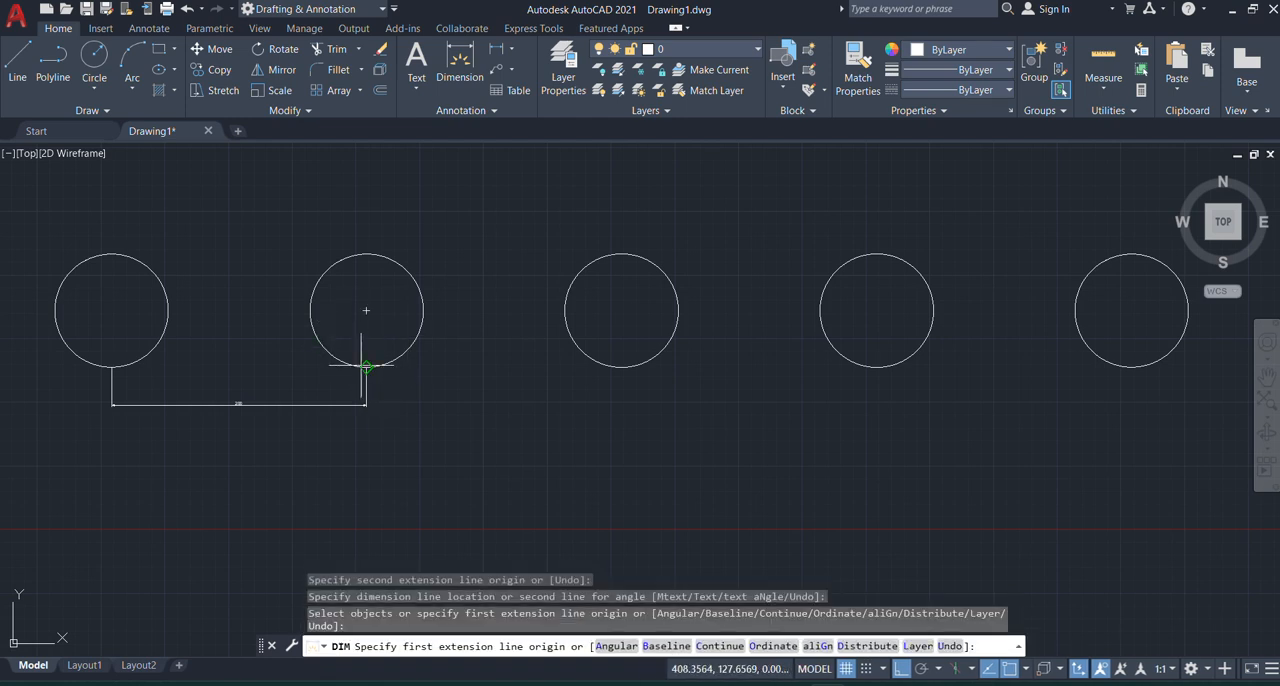
Step: Dimension the distance between the bottom quadrants of the second and third circles, in line with the first dimension
{"action": "left_click", "coordinate": [366, 367]}
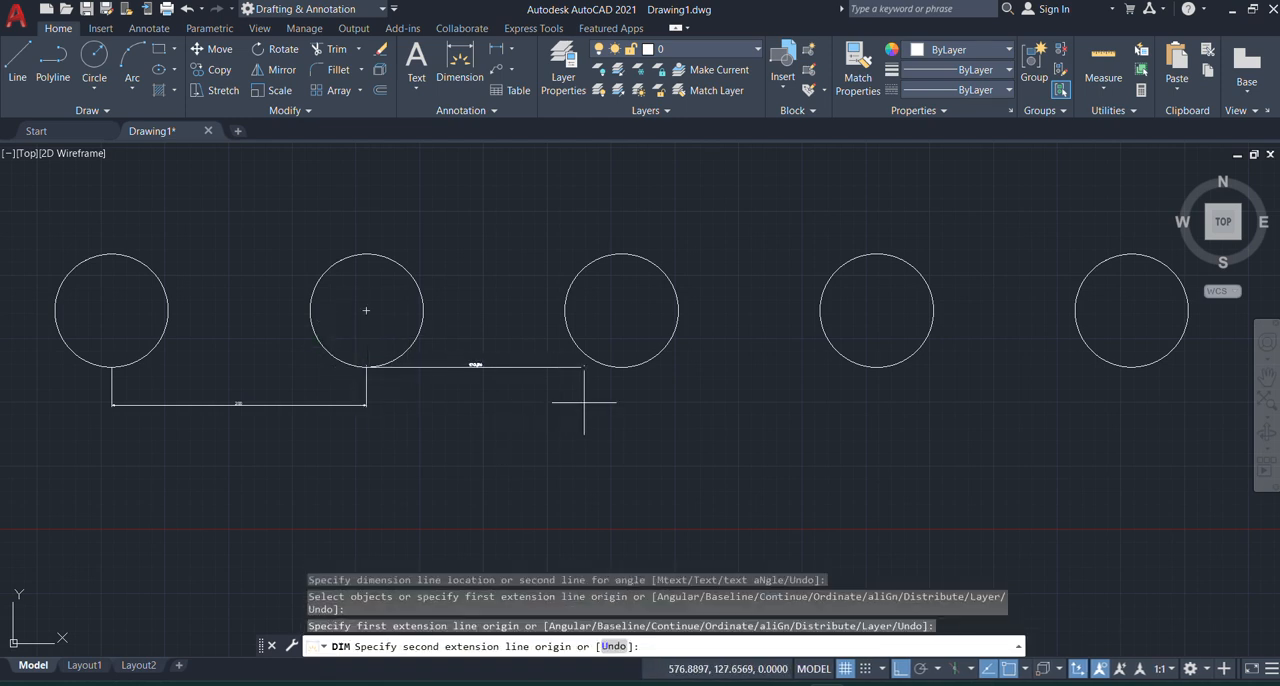
{"action": "left_click", "coordinate": [621, 367]}
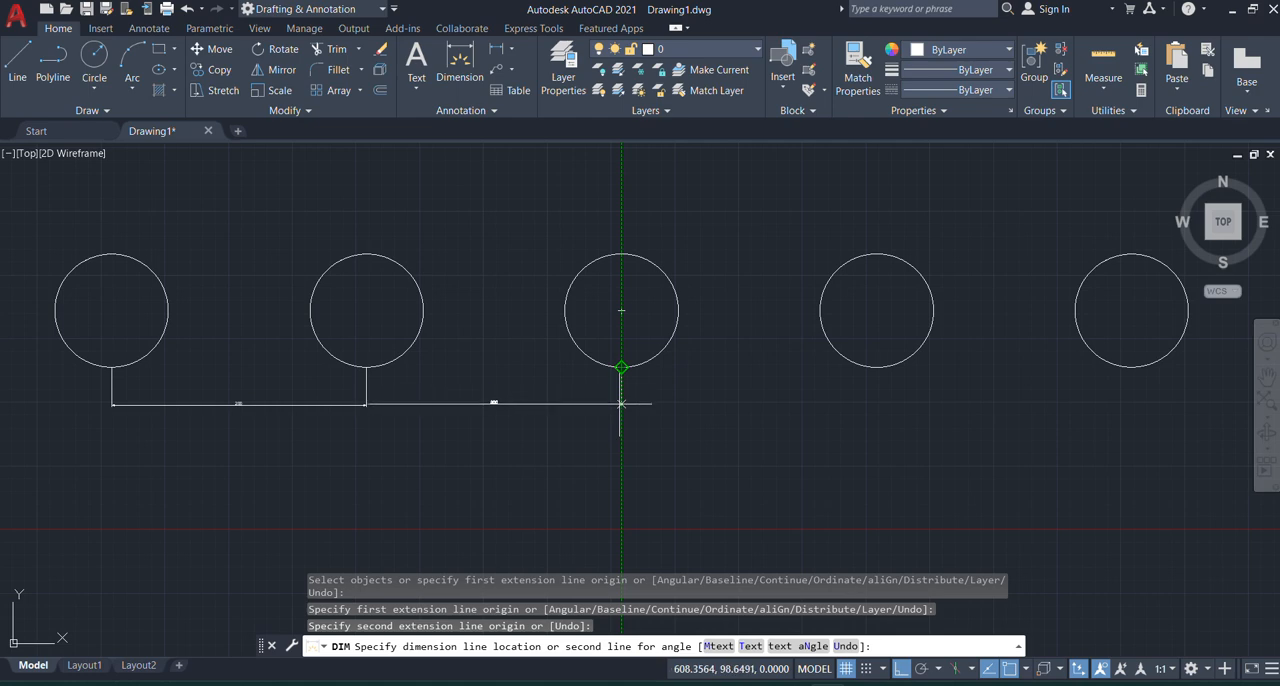
{"action": "left_click", "coordinate": [621, 404]}
{"action": "scroll", "coordinate": [514, 409], "scroll_direction": "up", "scroll_amount": 6}
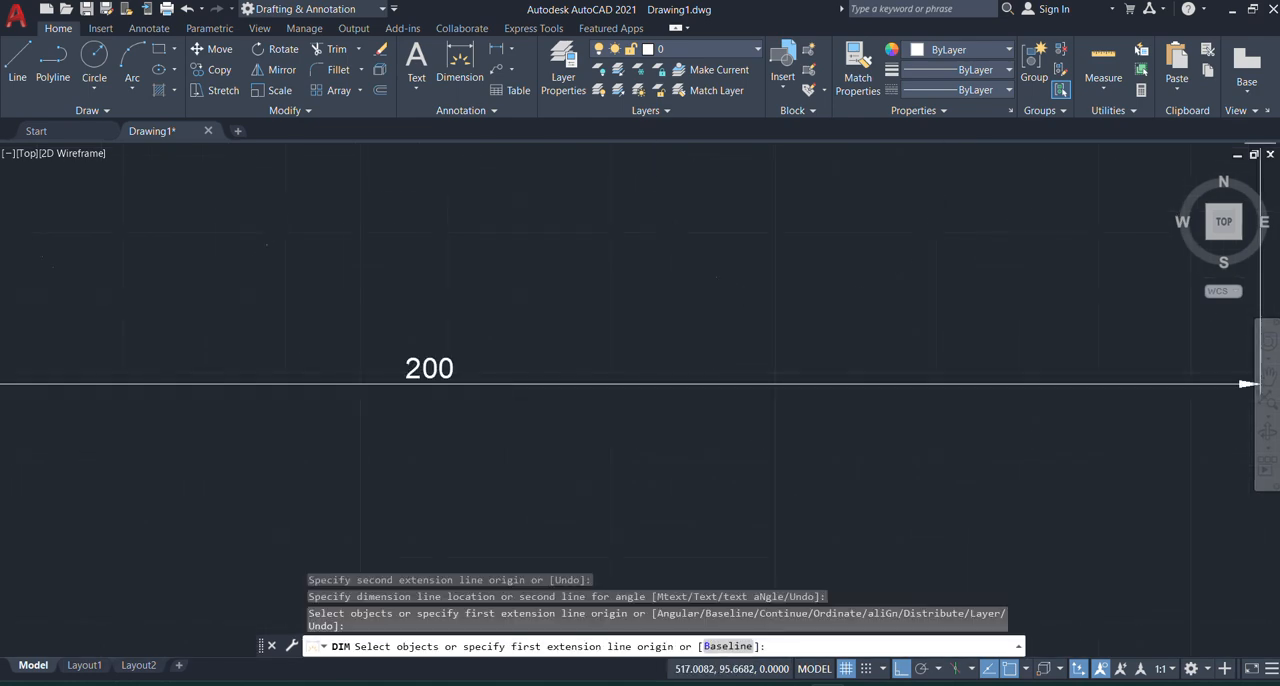
{"action": "key", "text": "Return"}
{"action": "scroll", "coordinate": [345, 393], "scroll_direction": "down", "scroll_amount": 7}
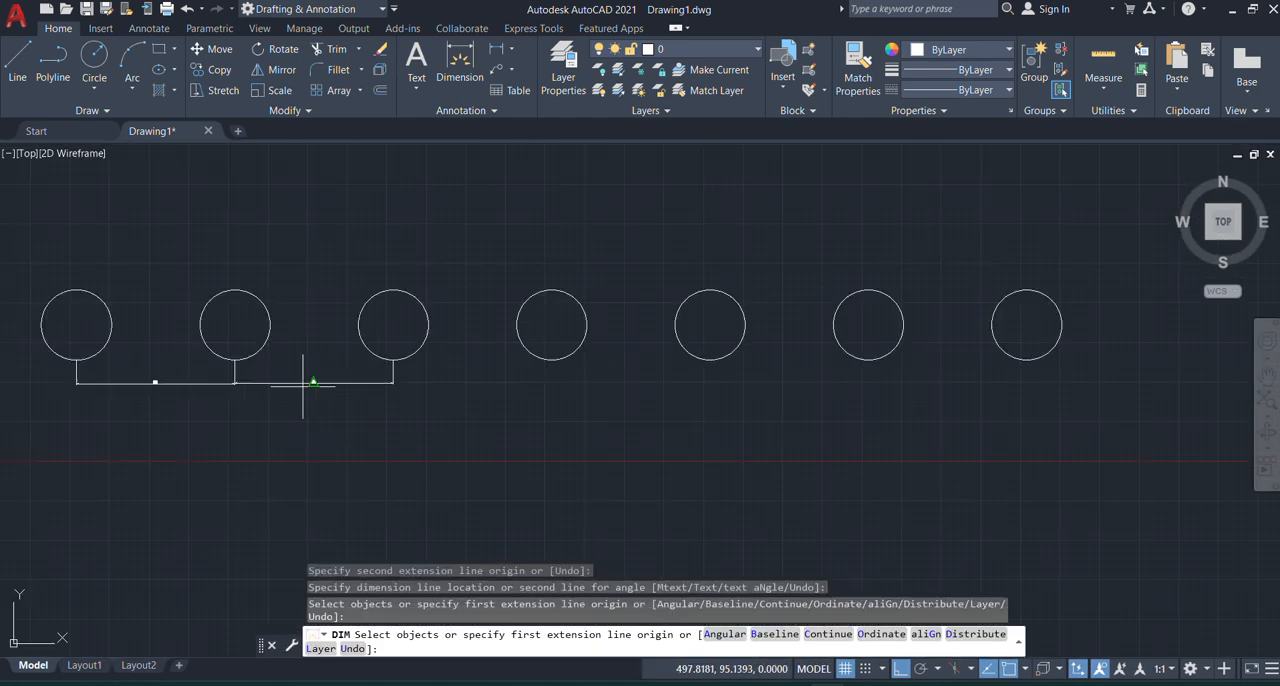
Step: Dimension the distance between the bottom quadrants of the third and fourth circles, and end the Dimension command
{"action": "key", "text": "Return"}
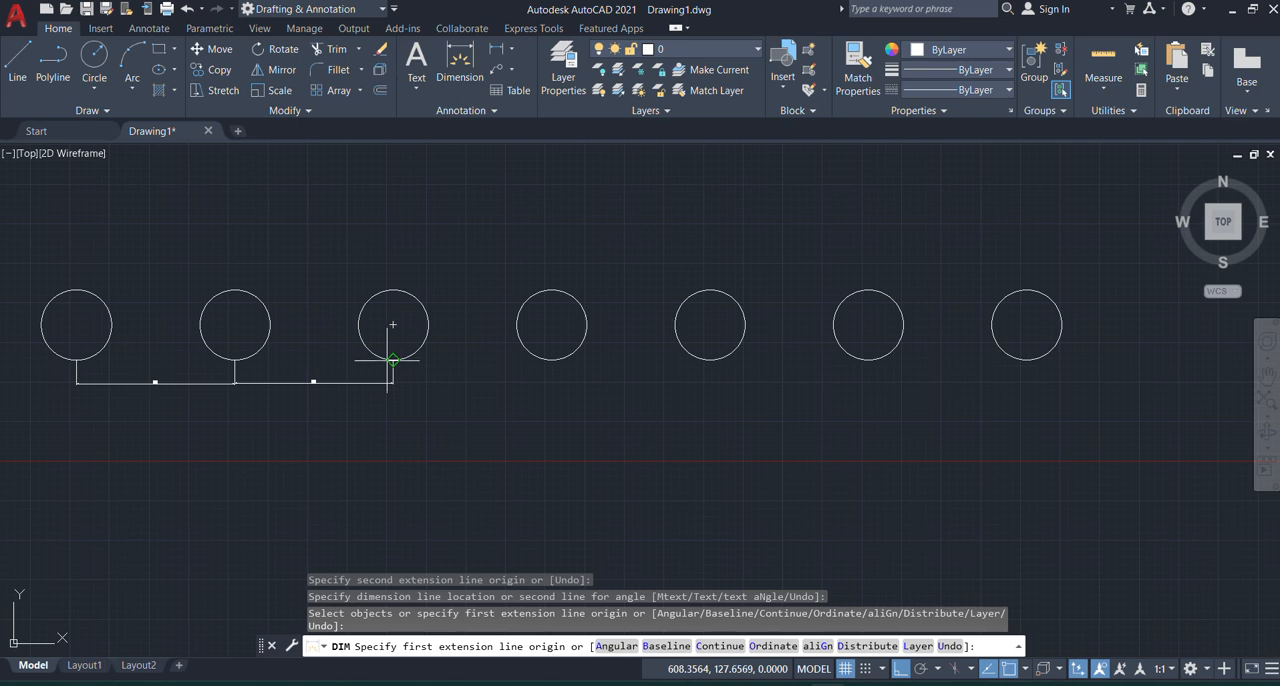
{"action": "left_click", "coordinate": [391, 360]}
{"action": "left_click", "coordinate": [551, 359]}
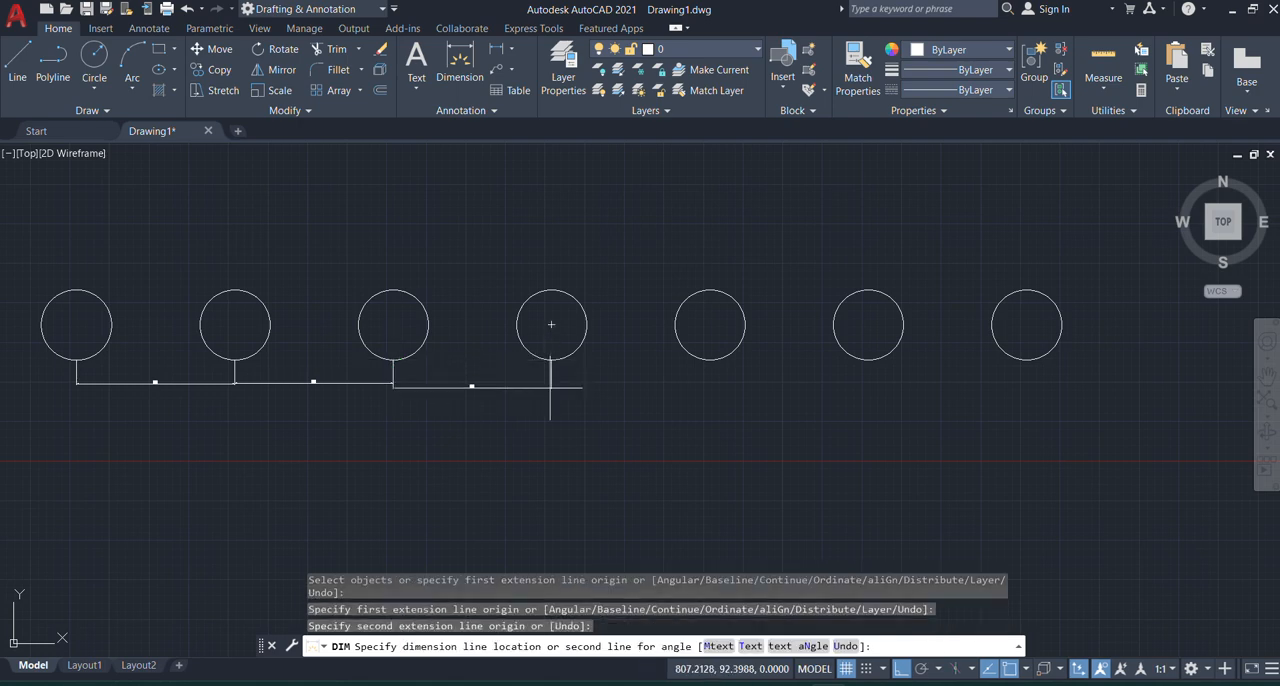
{"action": "left_click", "coordinate": [545, 380]}
{"action": "scroll", "coordinate": [469, 378], "scroll_direction": "up", "scroll_amount": 4}
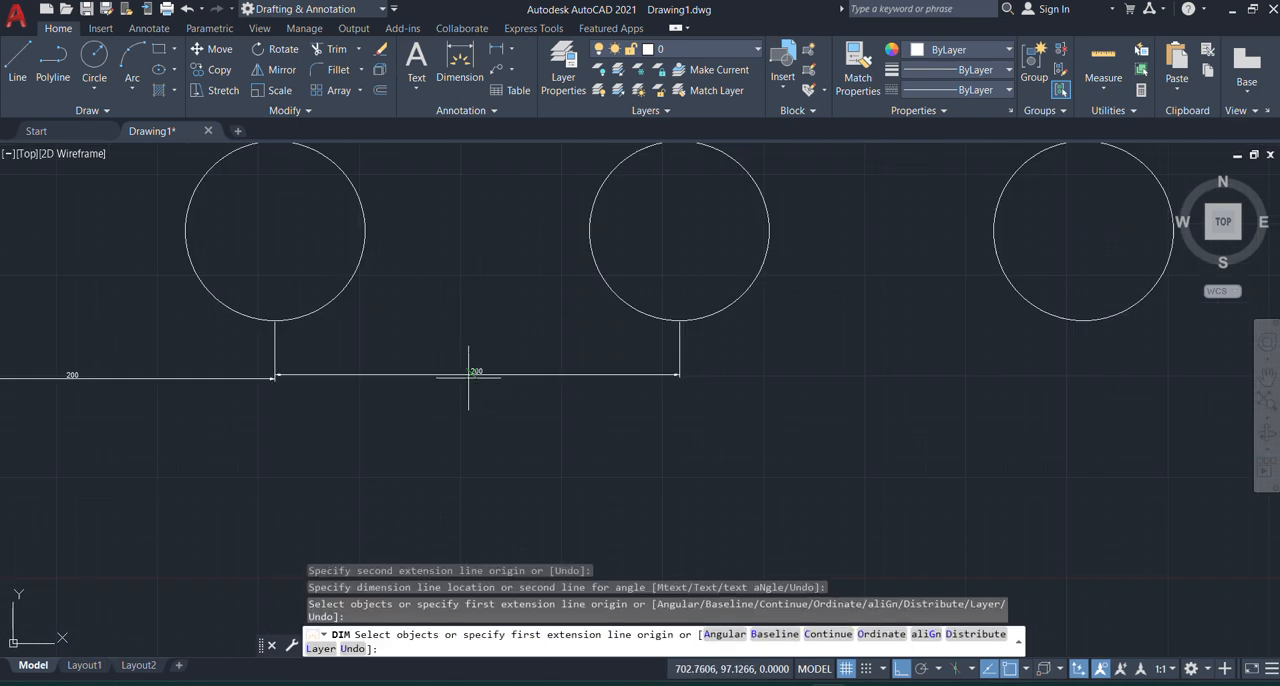
{"action": "scroll", "coordinate": [469, 378], "scroll_direction": "up", "scroll_amount": 2}
{"action": "scroll", "coordinate": [386, 366], "scroll_direction": "down", "scroll_amount": 10}
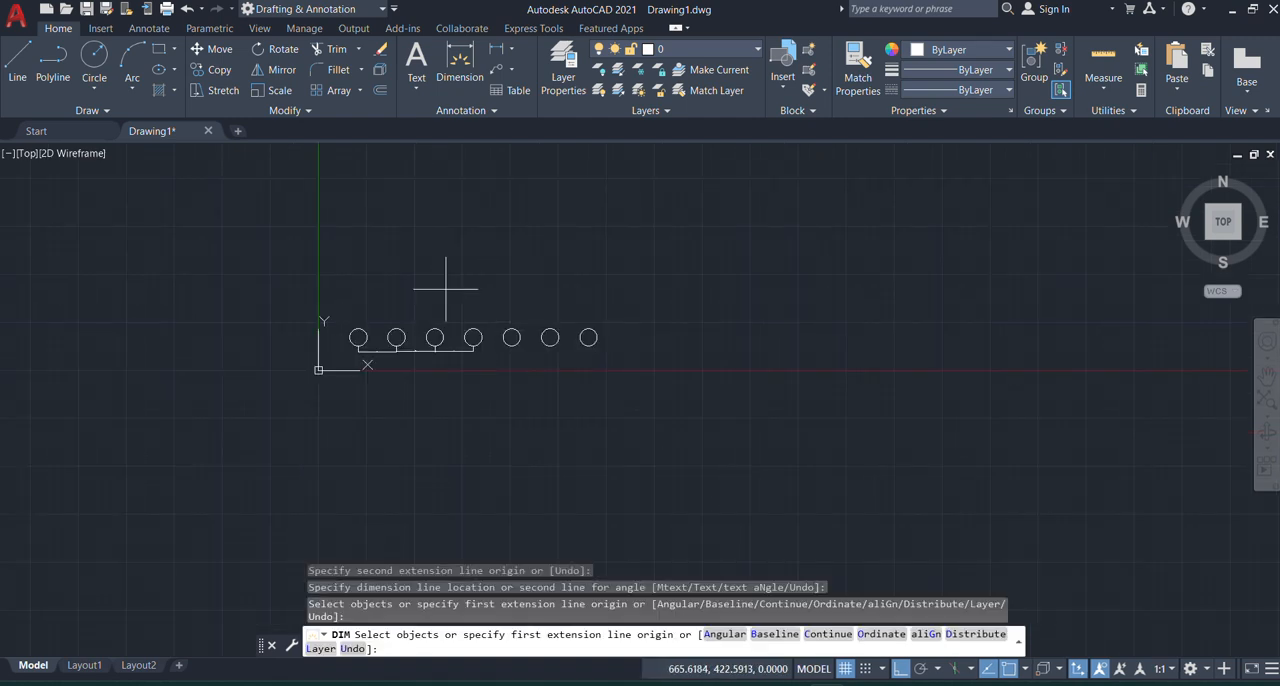
{"action": "key", "text": "Return"}
Step: Select the last circle of the row and start copying it from its bottom quadrant
{"action": "scroll", "coordinate": [596, 310], "scroll_direction": "up", "scroll_amount": 8}
{"action": "scroll", "coordinate": [306, 331], "scroll_direction": "down", "scroll_amount": 8}
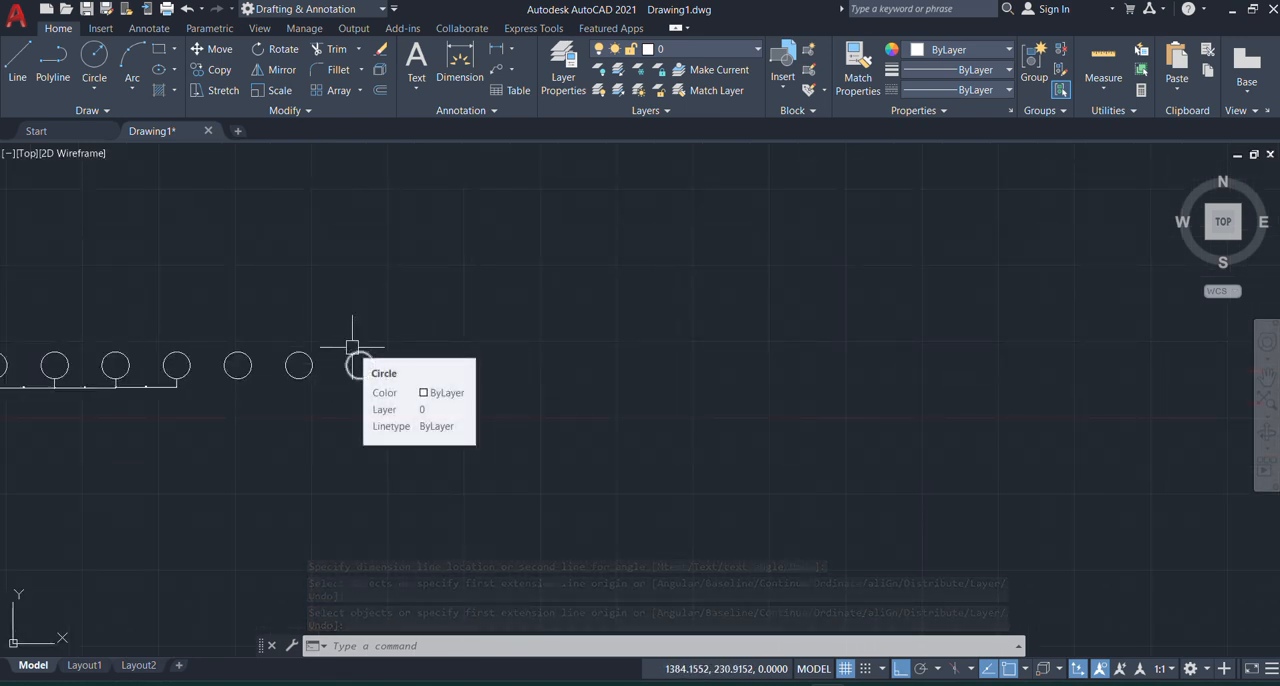
{"action": "scroll", "coordinate": [355, 362], "scroll_direction": "up", "scroll_amount": 6}
{"action": "left_click", "coordinate": [503, 377]}
{"action": "left_click", "coordinate": [376, 434]}
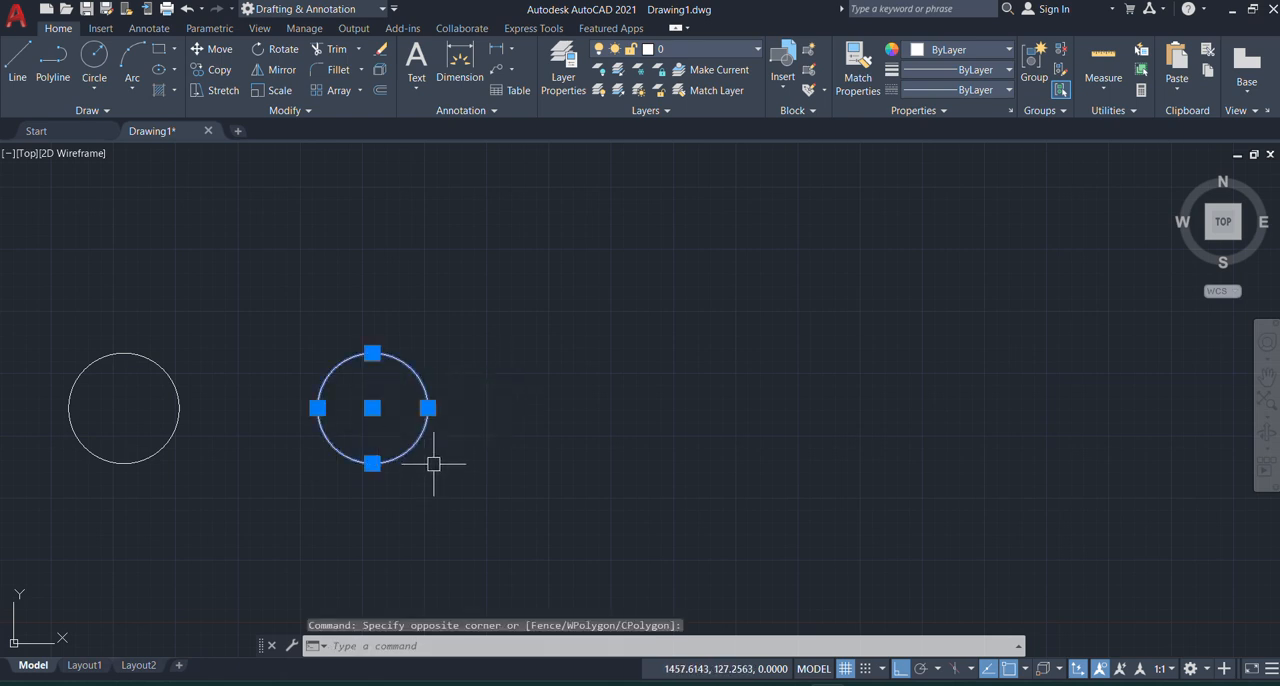
{"action": "type", "text": "c"}
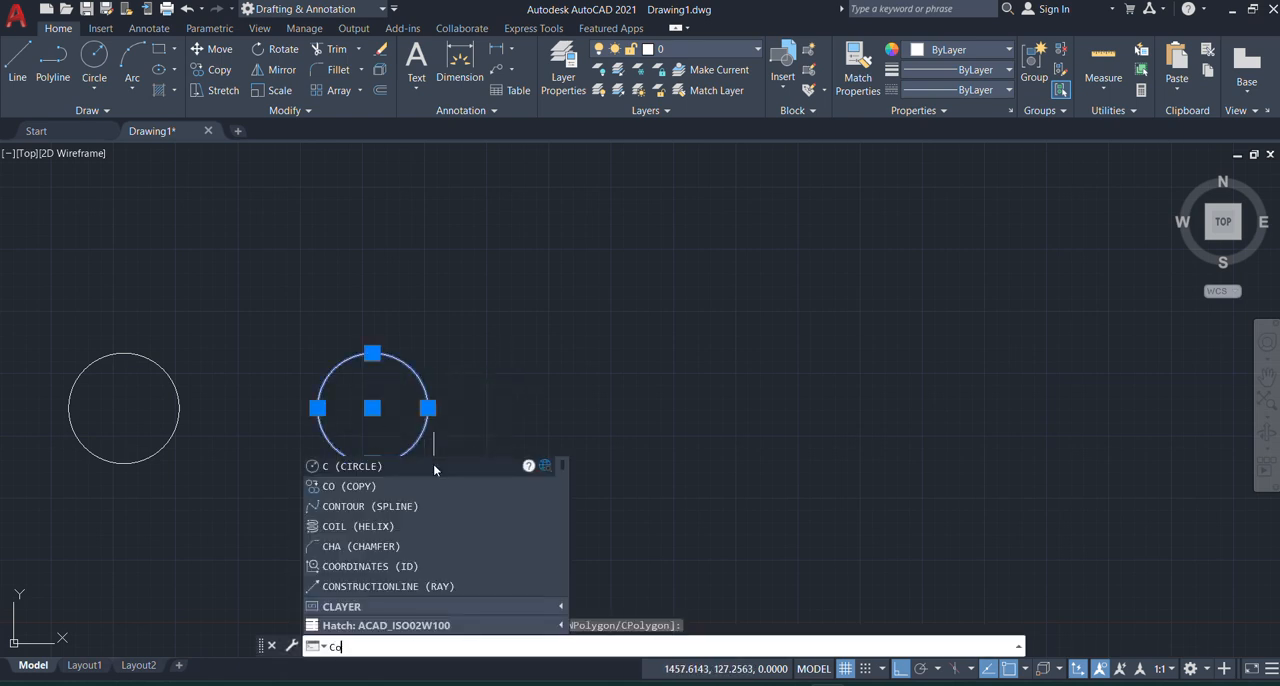
{"action": "type", "text": "o"}
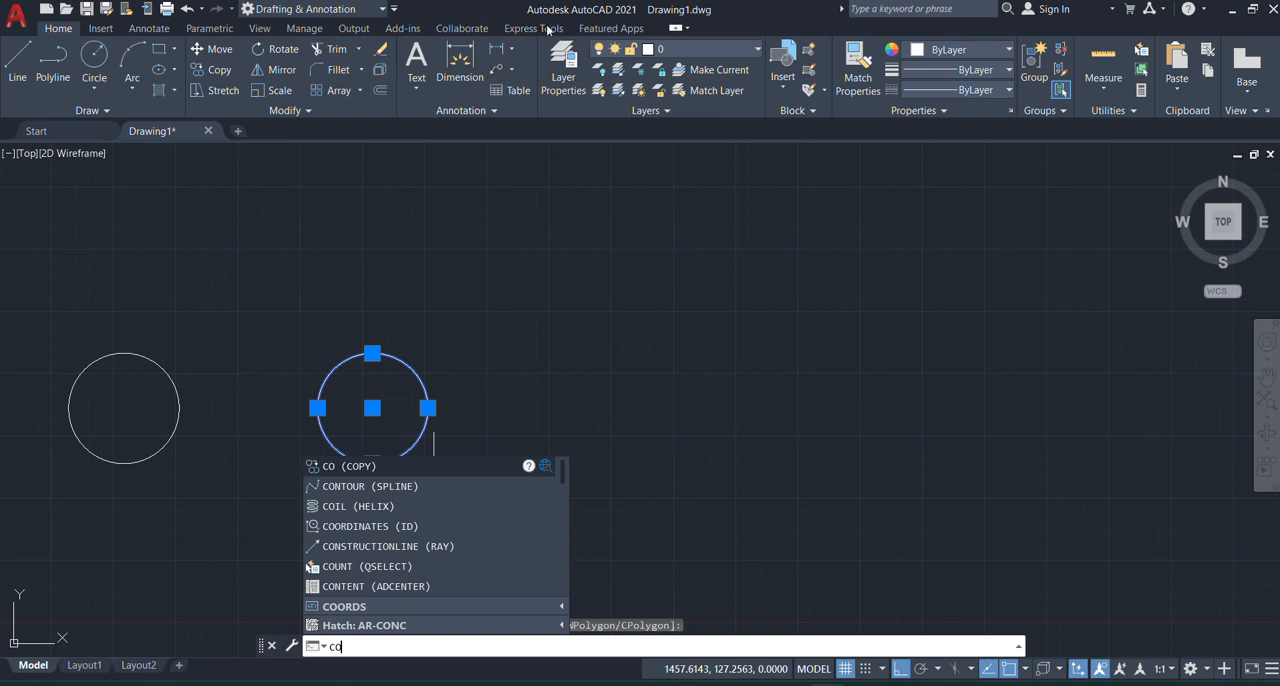
{"action": "key", "text": "Return"}
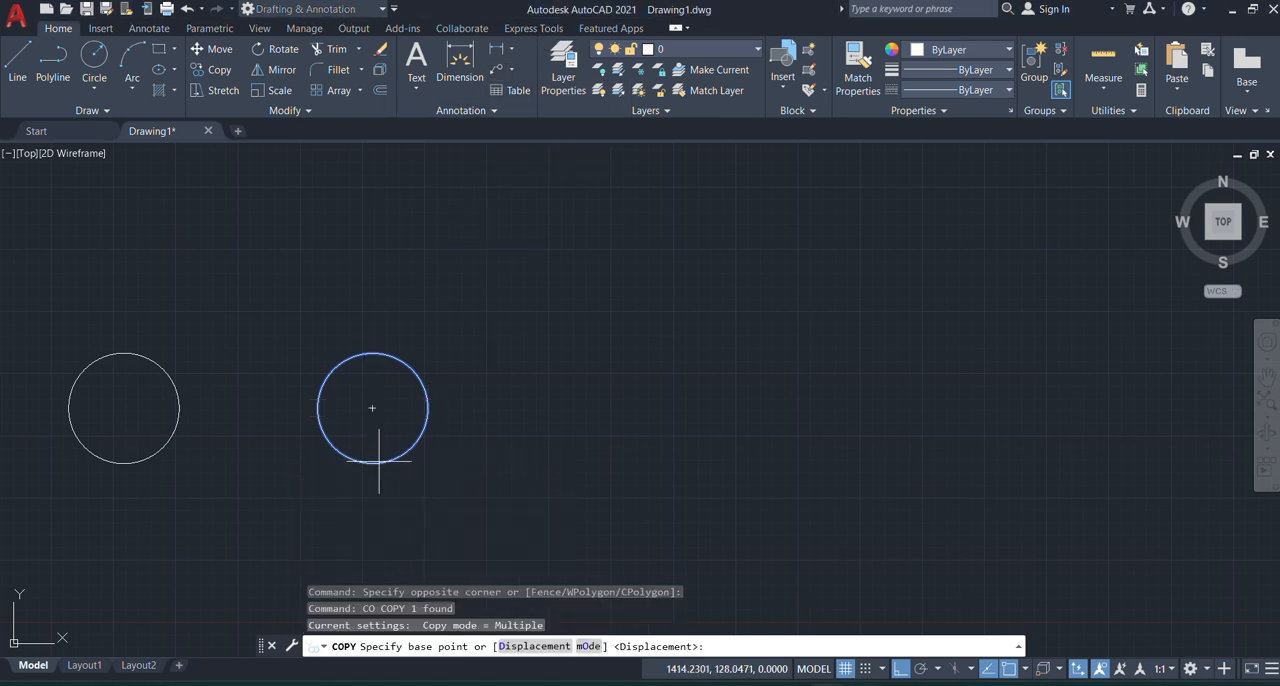
{"action": "left_click", "coordinate": [372, 408]}
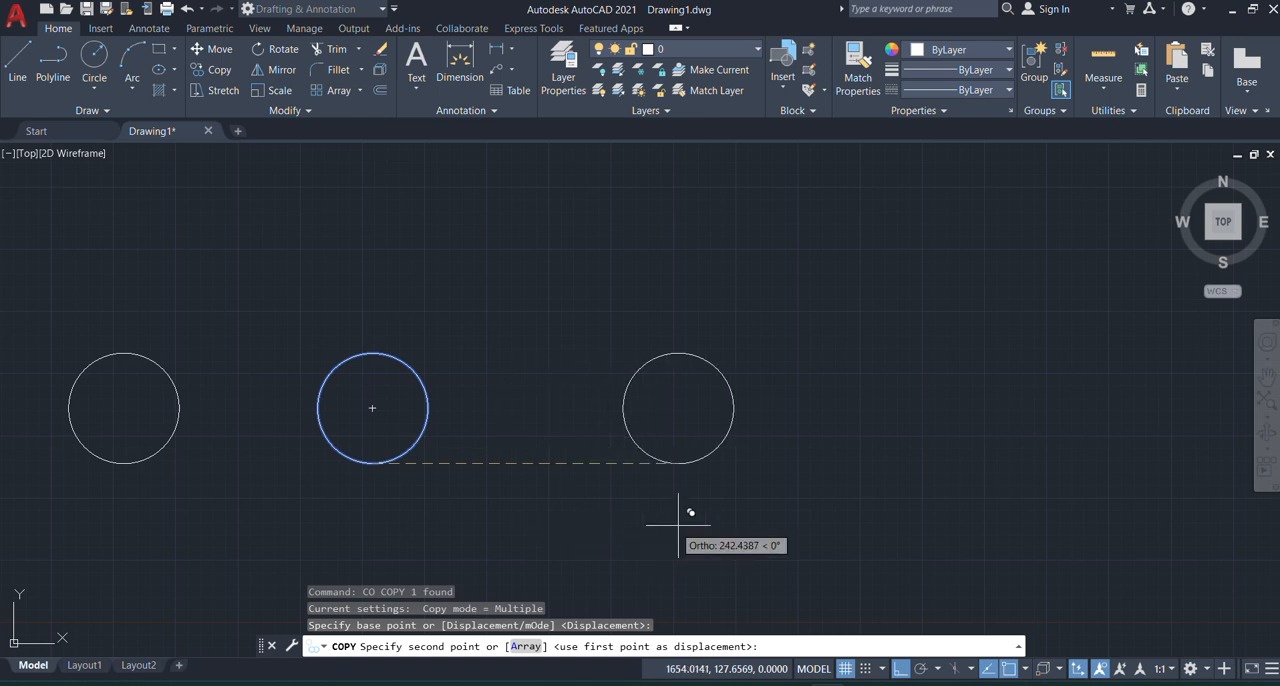
Step: Array the copy as 10 items with the Fit option, spanning horizontally right so neighbouring circles nearly touch, and end the Copy command
{"action": "left_click", "coordinate": [526, 647]}
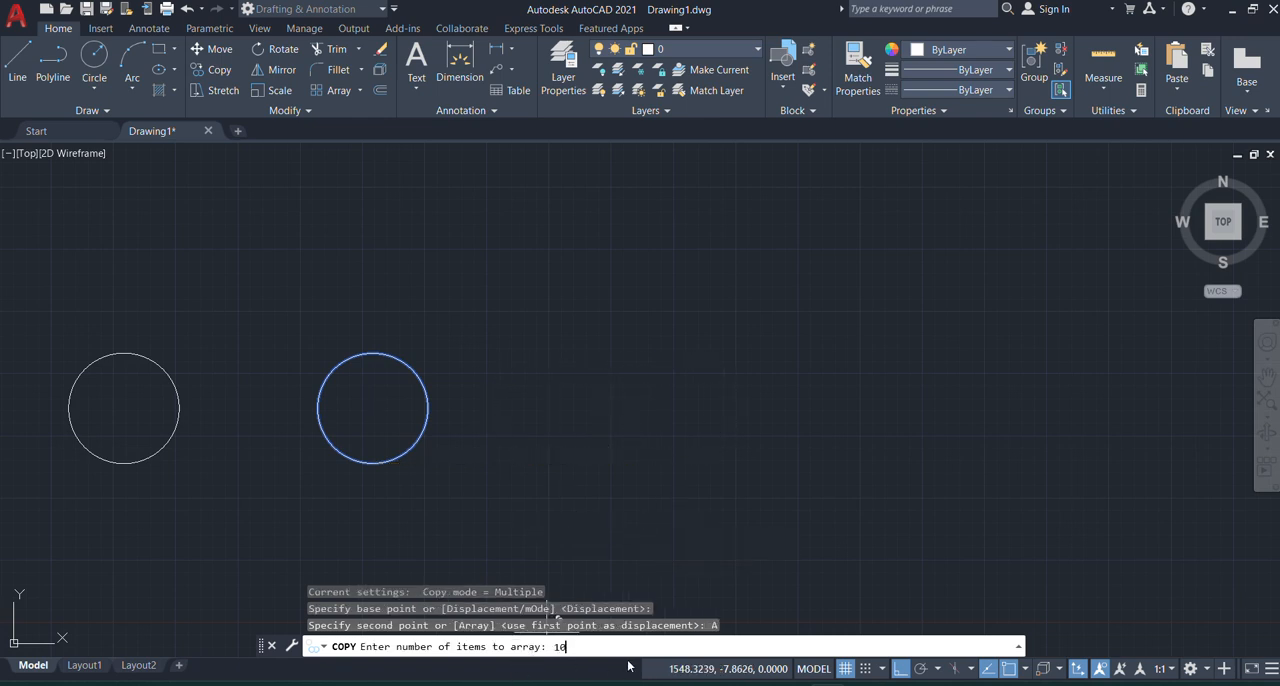
{"action": "type", "text": "10"}
{"action": "key", "text": "Return"}
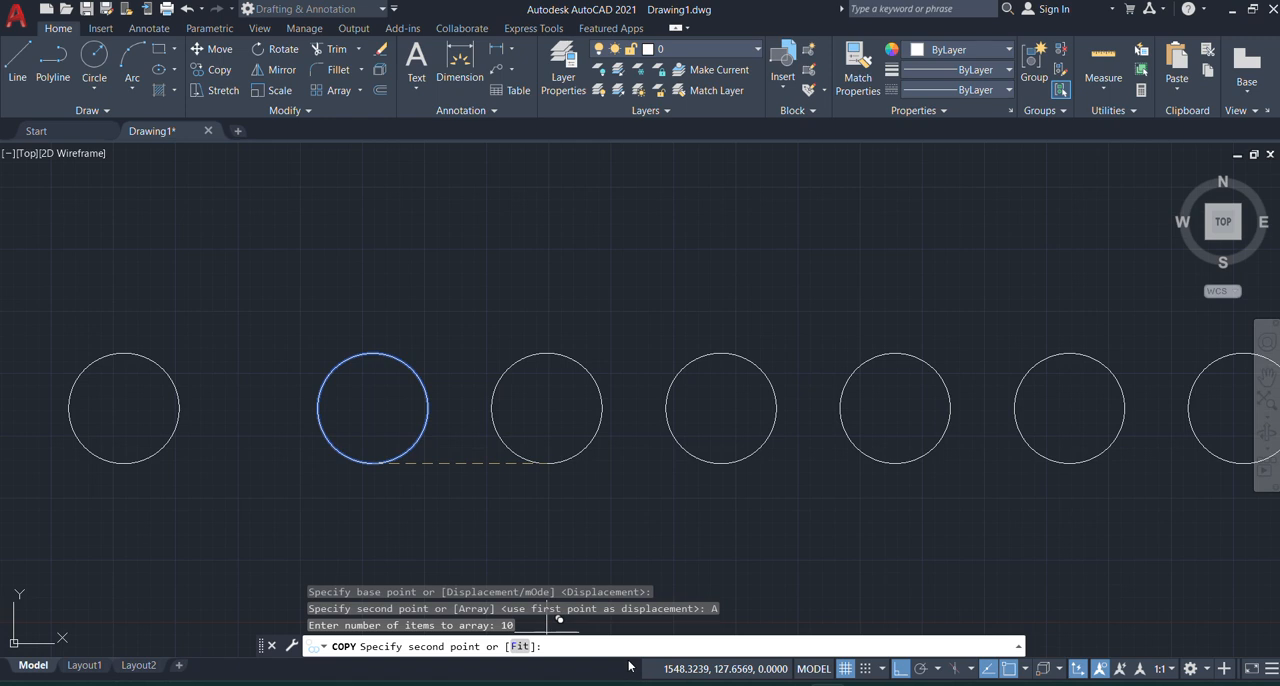
{"action": "left_click", "coordinate": [522, 647]}
{"action": "scroll", "coordinate": [303, 472], "scroll_direction": "down", "scroll_amount": 2}
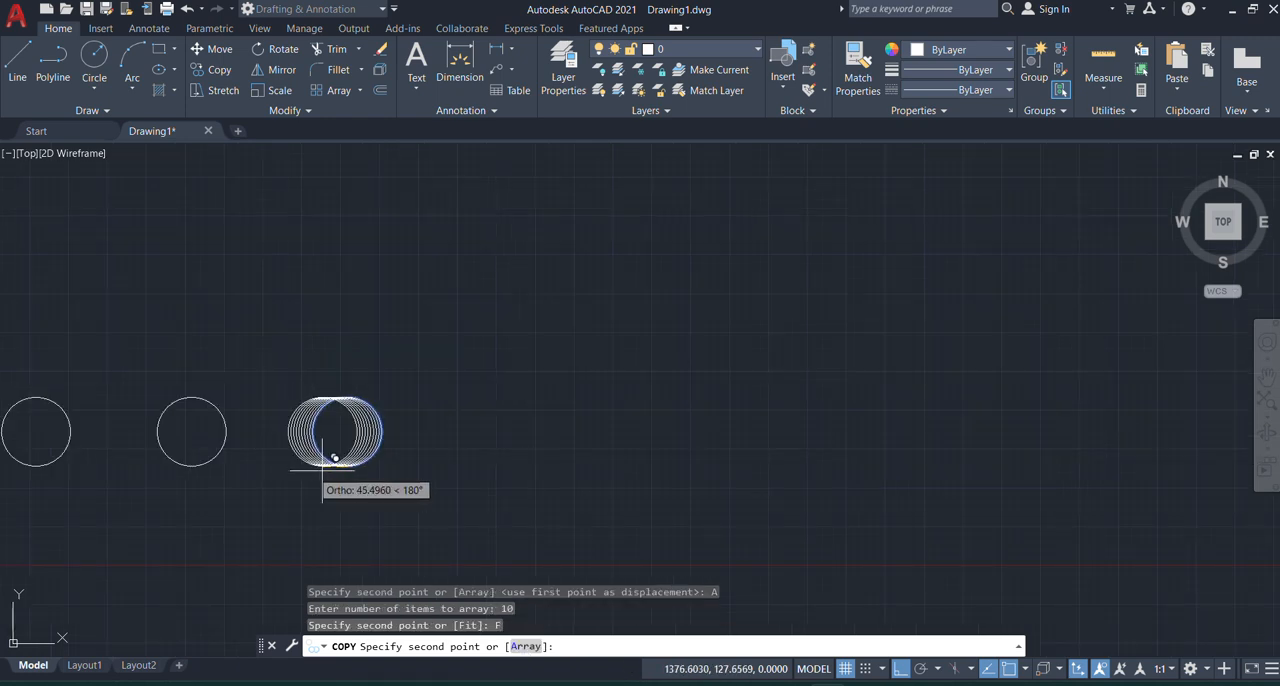
{"action": "left_click", "coordinate": [1023, 443]}
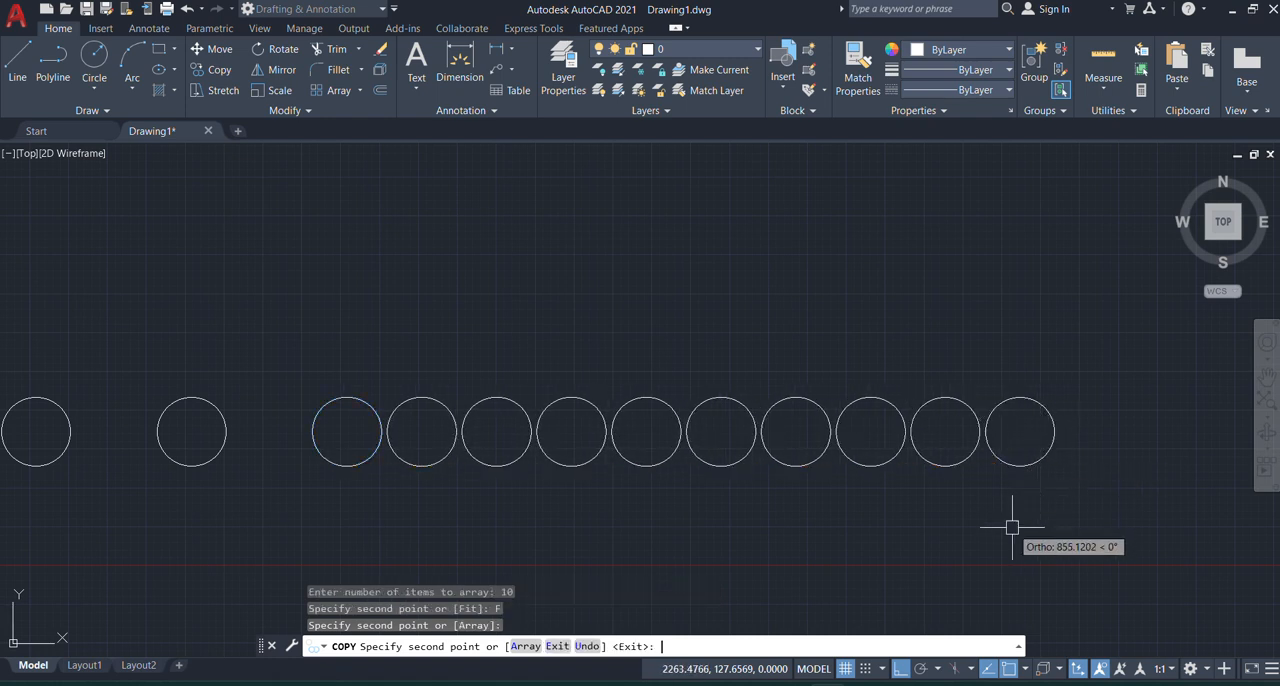
{"action": "key", "text": "Return"}
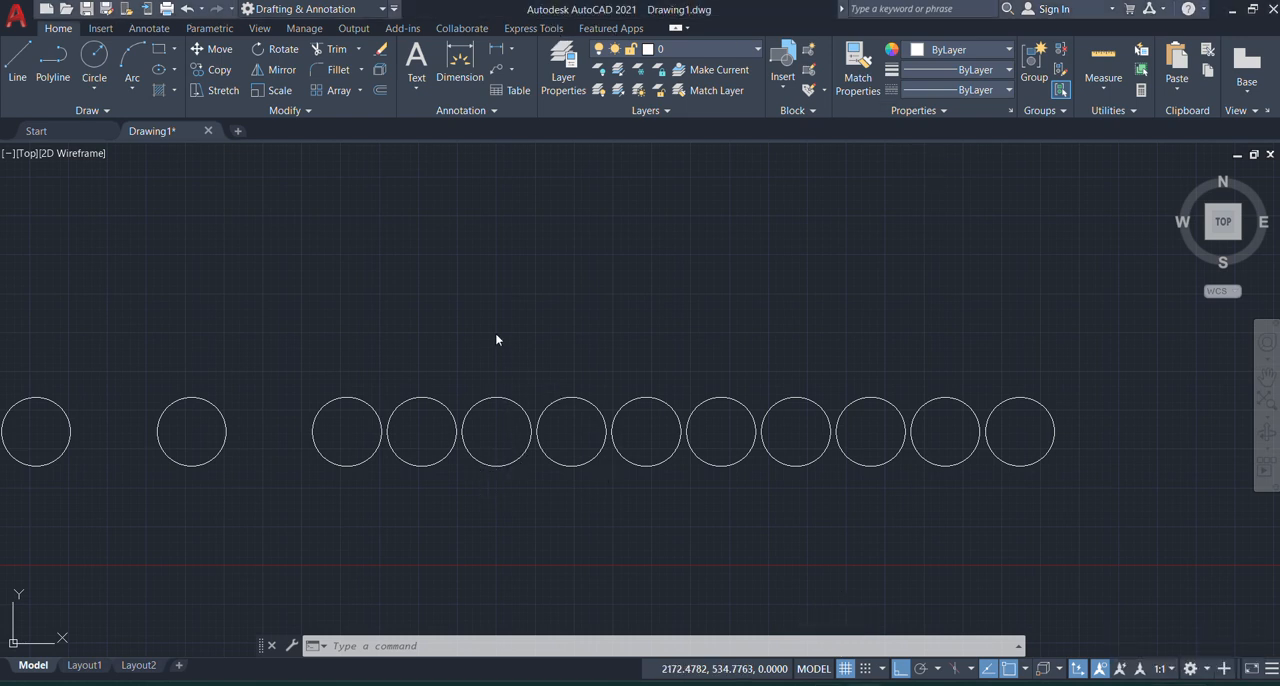
{"action": "scroll", "coordinate": [470, 334], "scroll_direction": "down", "scroll_amount": 5}
{"action": "scroll", "coordinate": [491, 386], "scroll_direction": "up", "scroll_amount": 3}
{"action": "middle_click_drag", "start_coordinate": [553, 394], "coordinate": [554, 389]}
{"action": "scroll", "coordinate": [554, 389], "scroll_direction": "up", "scroll_amount": 2}
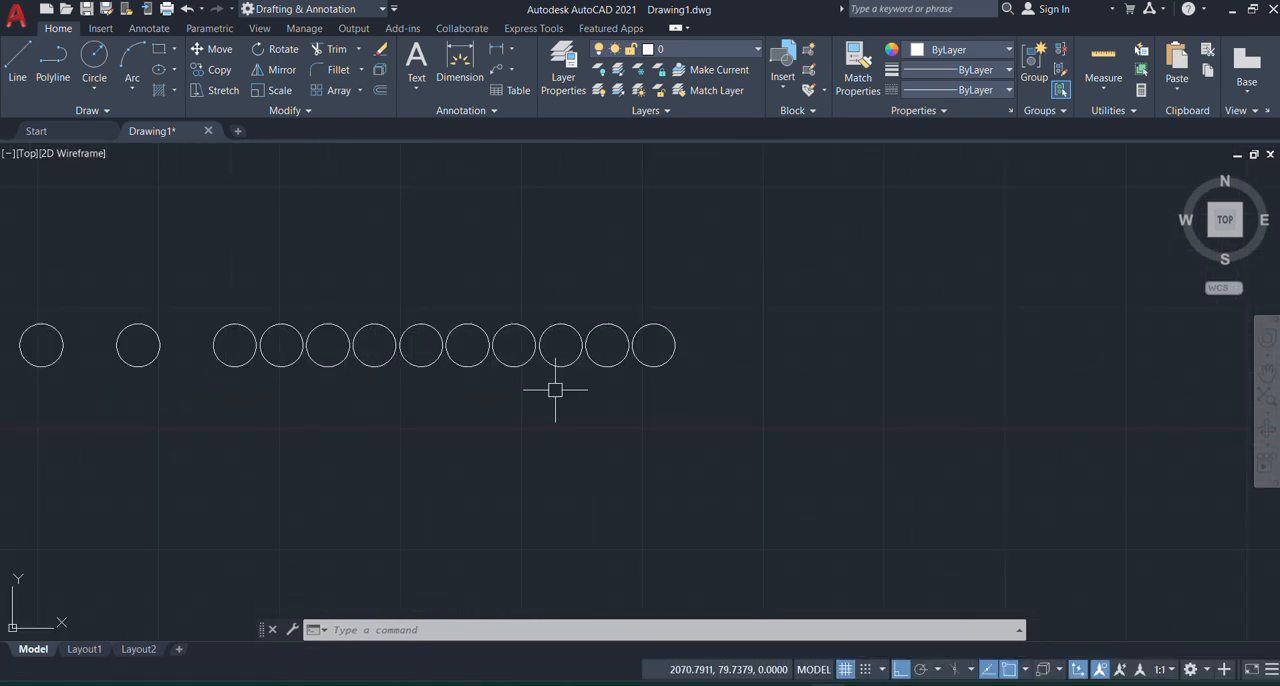
{"action": "mouse_move", "coordinate": [587, 361]}
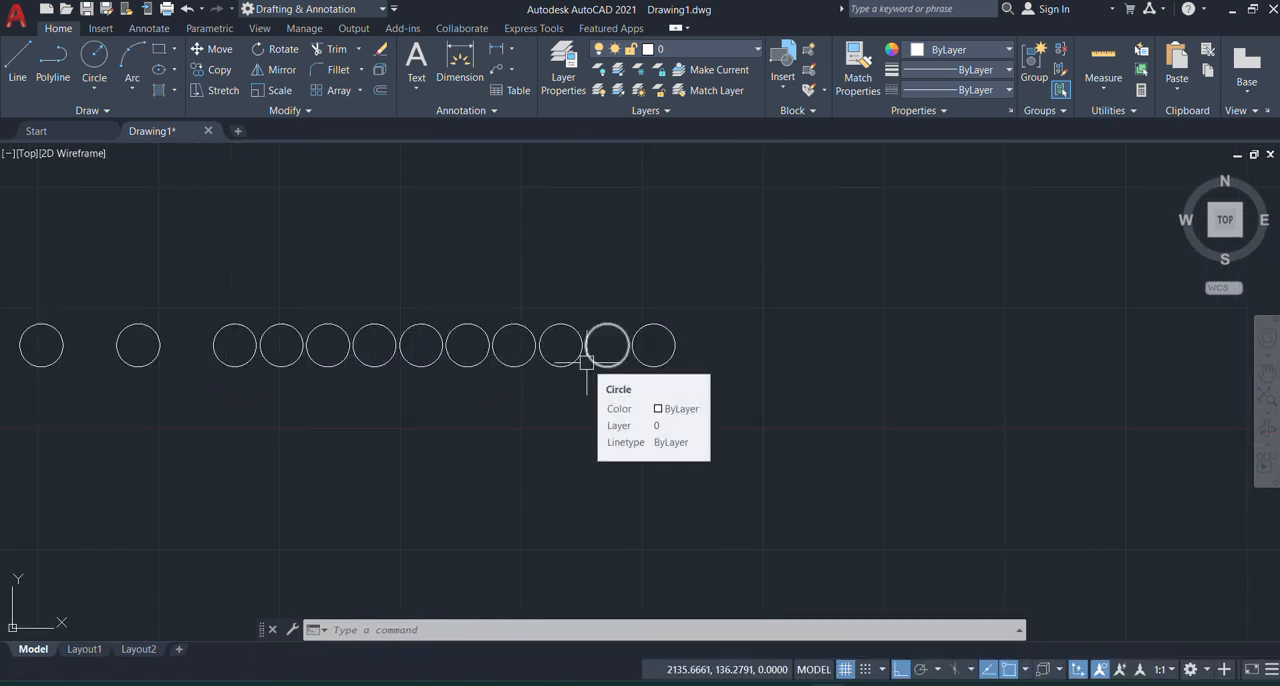
Step: Mirror the row of ten closely spaced circles about a vertical line just right of it with Ortho on, keeping the source circles
{"action": "scroll", "coordinate": [419, 422], "scroll_direction": "down", "scroll_amount": 2}
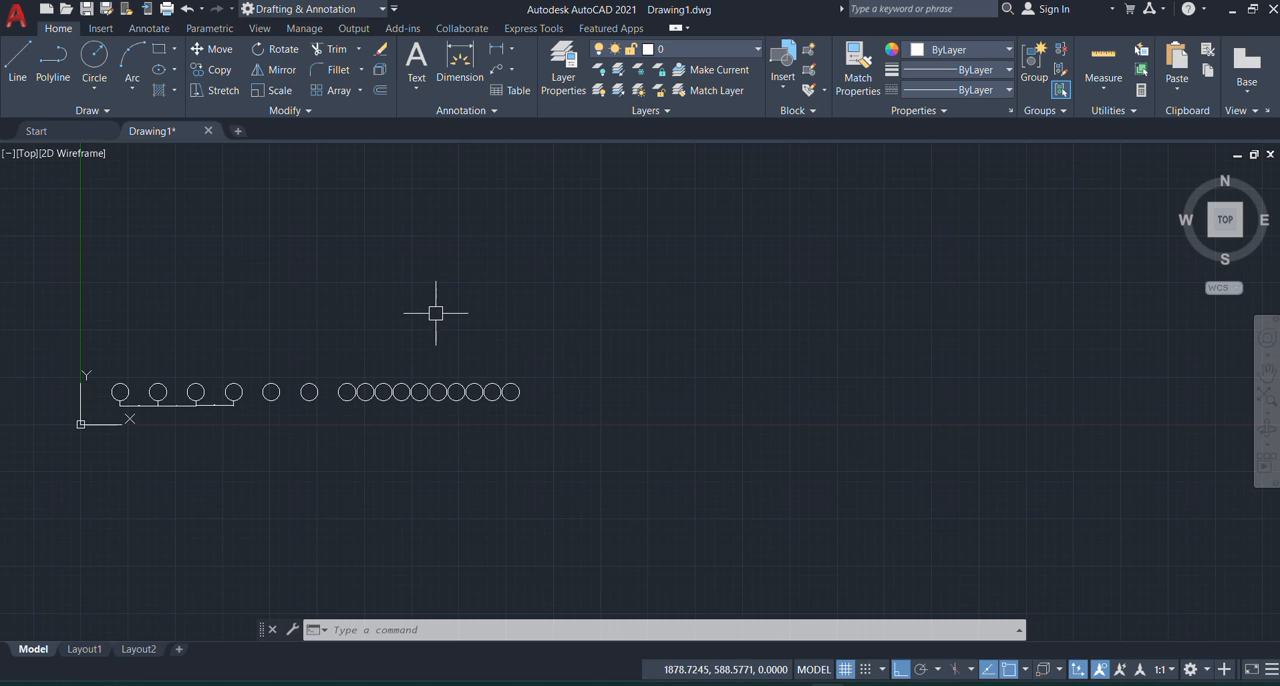
{"action": "left_click", "coordinate": [327, 352]}
{"action": "left_click", "coordinate": [582, 440]}
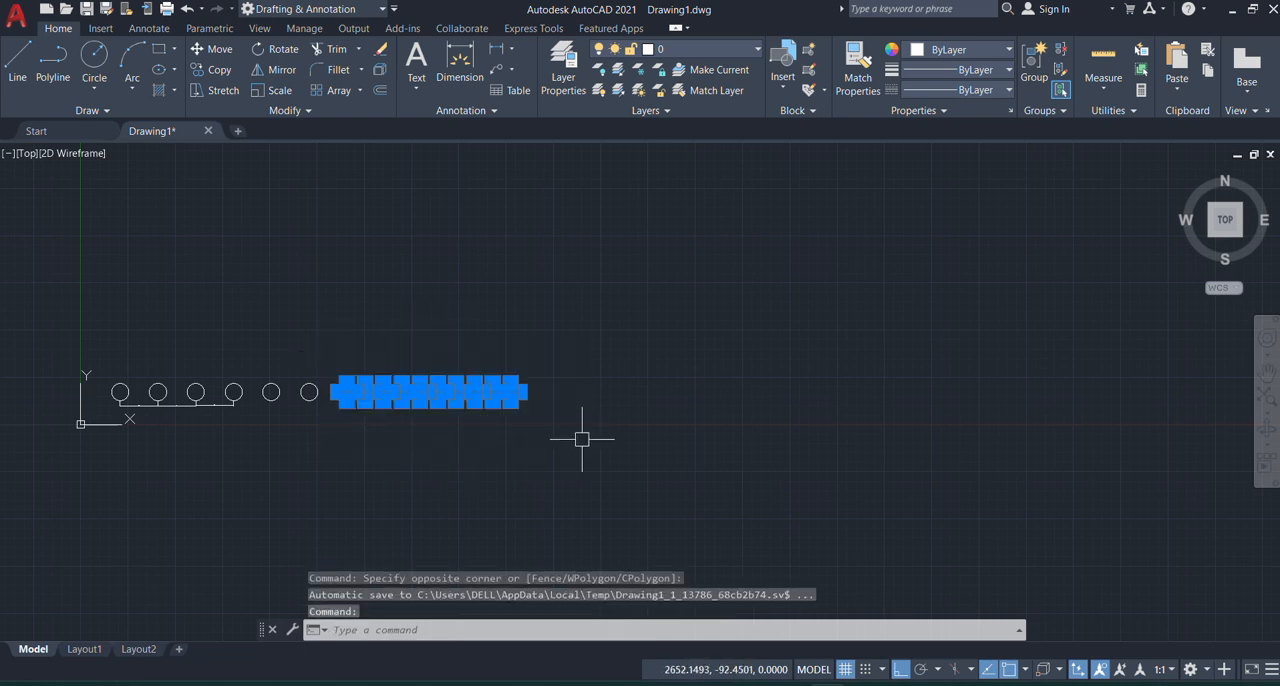
{"action": "key", "text": "Return"}
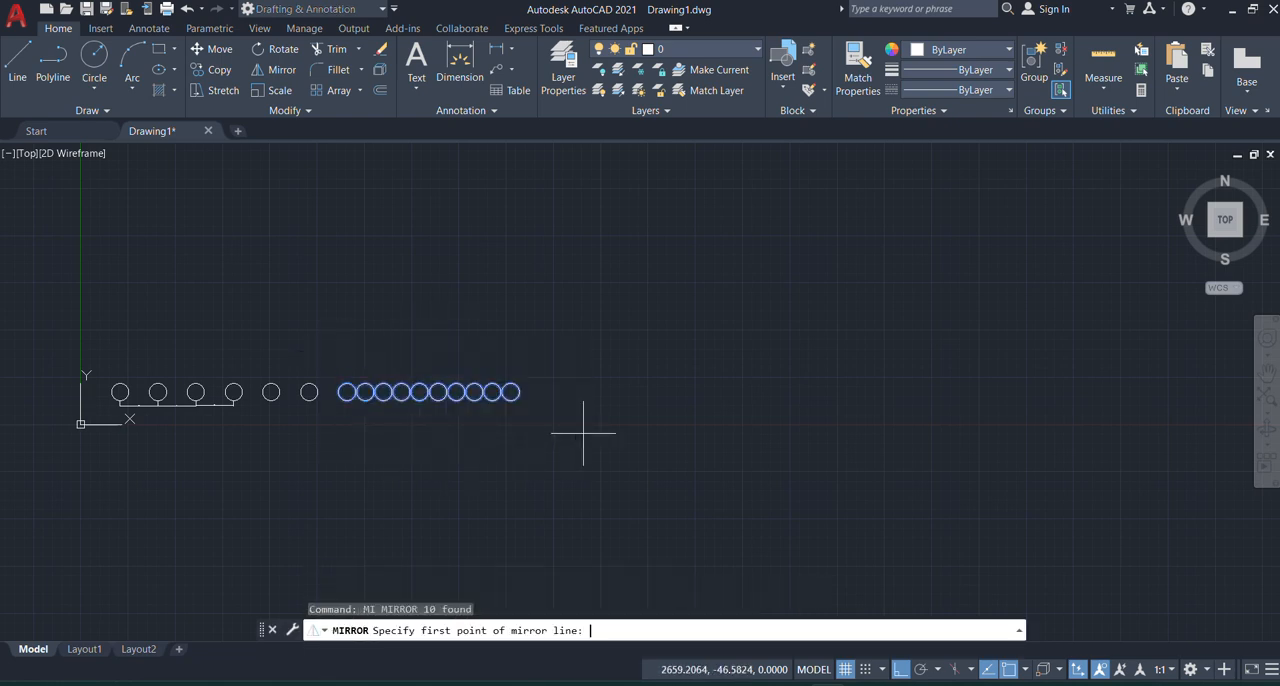
{"action": "left_click", "coordinate": [533, 241]}
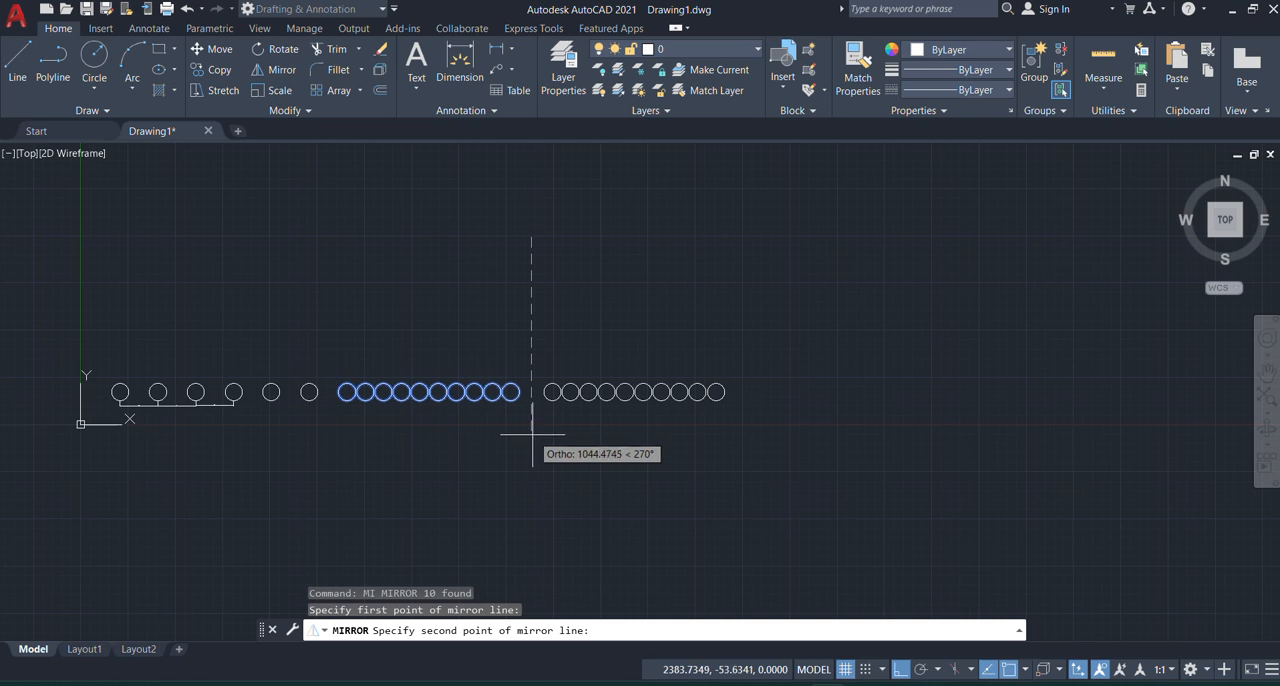
{"action": "left_click", "coordinate": [896, 676]}
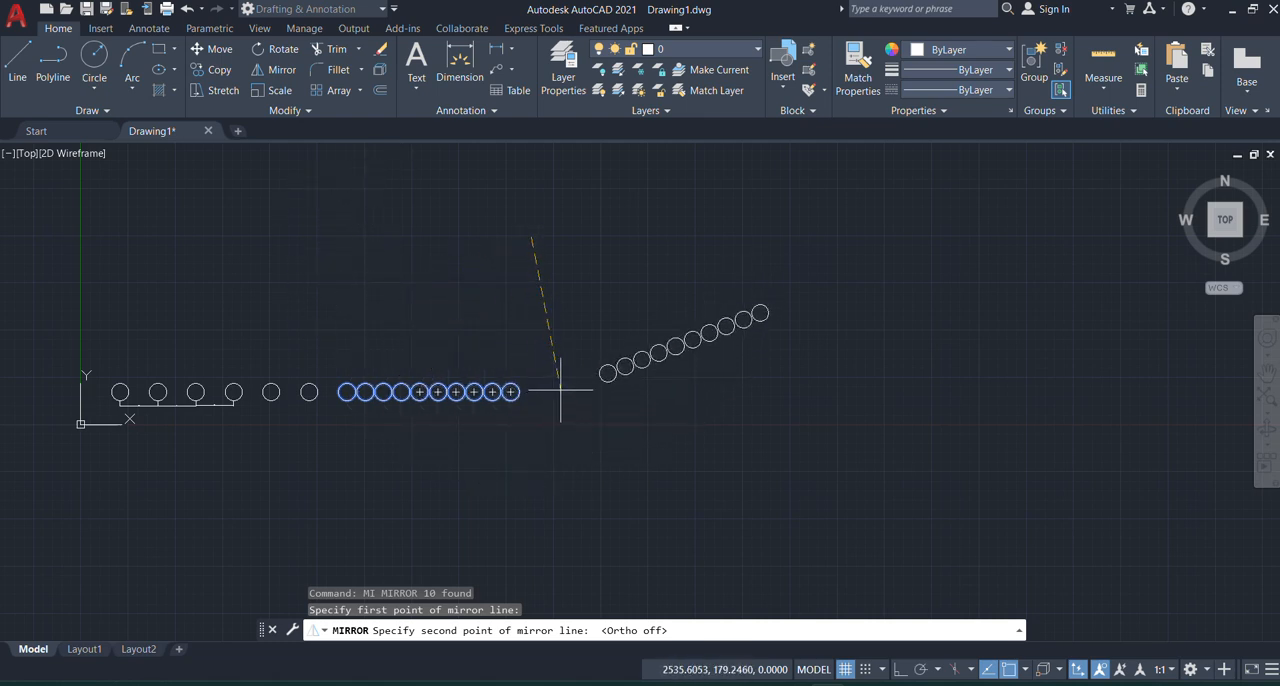
{"action": "left_click", "coordinate": [903, 672]}
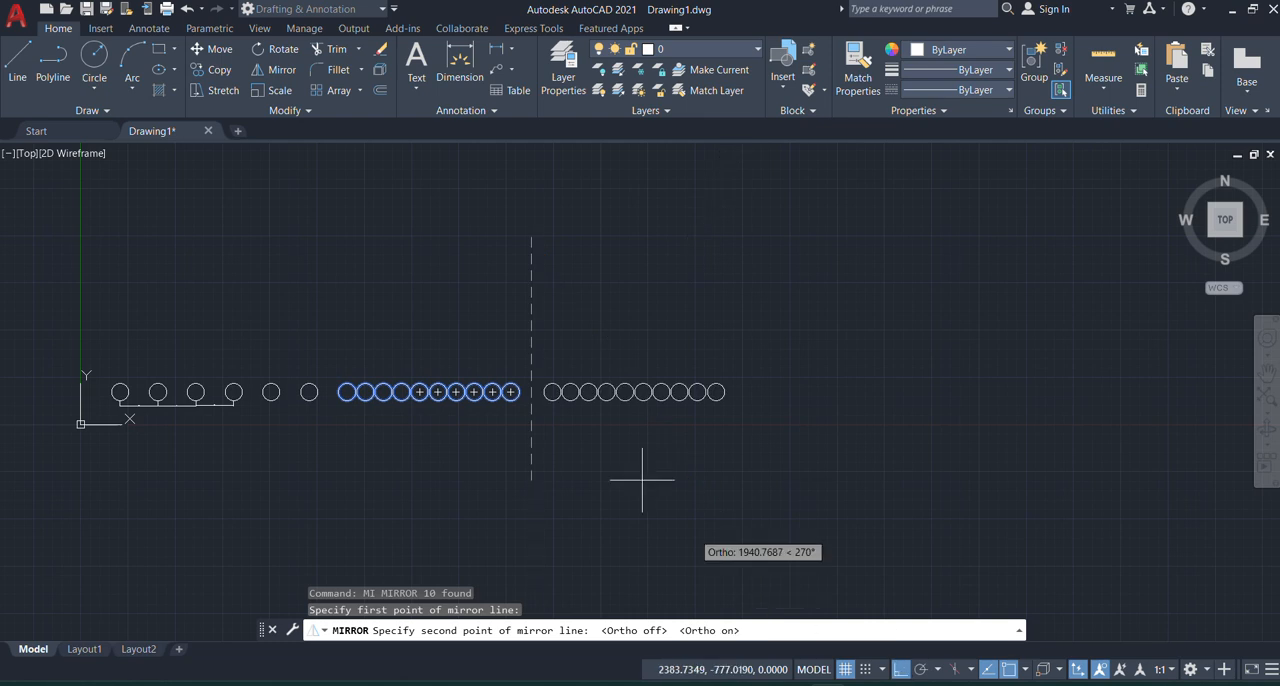
{"action": "left_click", "coordinate": [531, 497]}
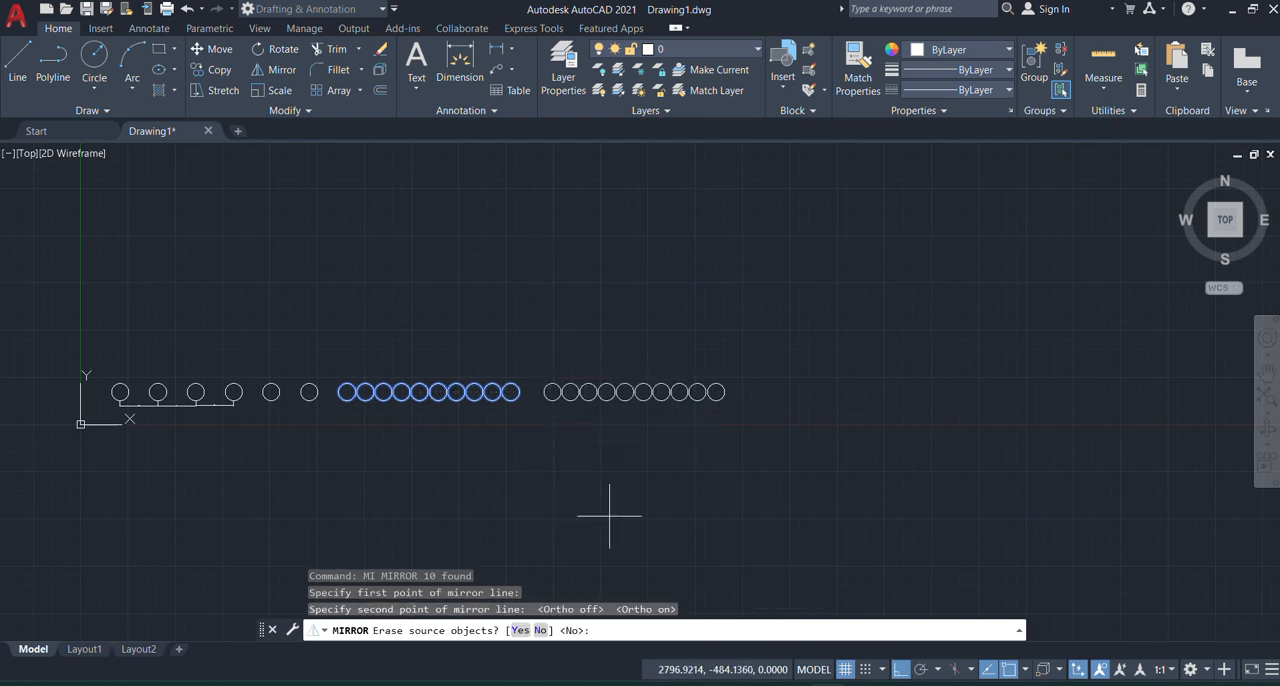
{"action": "key", "text": "Return"}
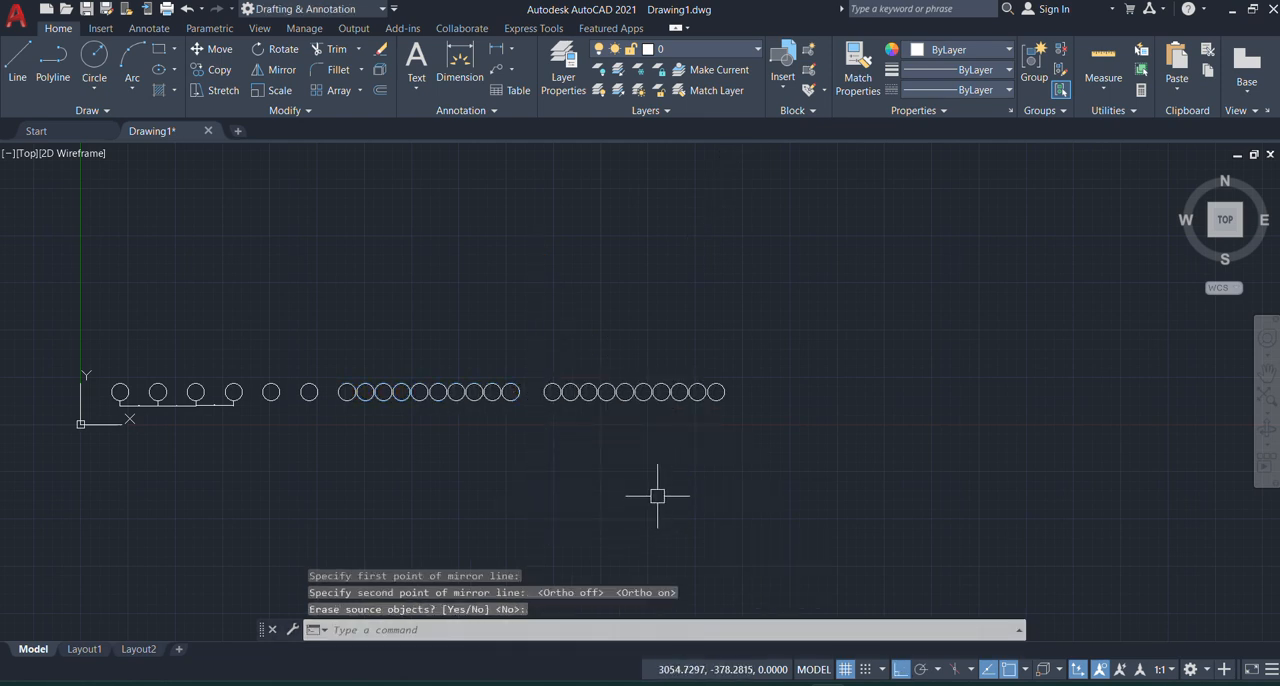
Step: Mirror the new ten-circle row about a vertical line through the right quadrant of its last circle, keeping the source circles
{"action": "scroll", "coordinate": [360, 380], "scroll_direction": "down", "scroll_amount": 4}
{"action": "scroll", "coordinate": [441, 386], "scroll_direction": "up", "scroll_amount": 6}
{"action": "scroll", "coordinate": [441, 386], "scroll_direction": "up", "scroll_amount": 2}
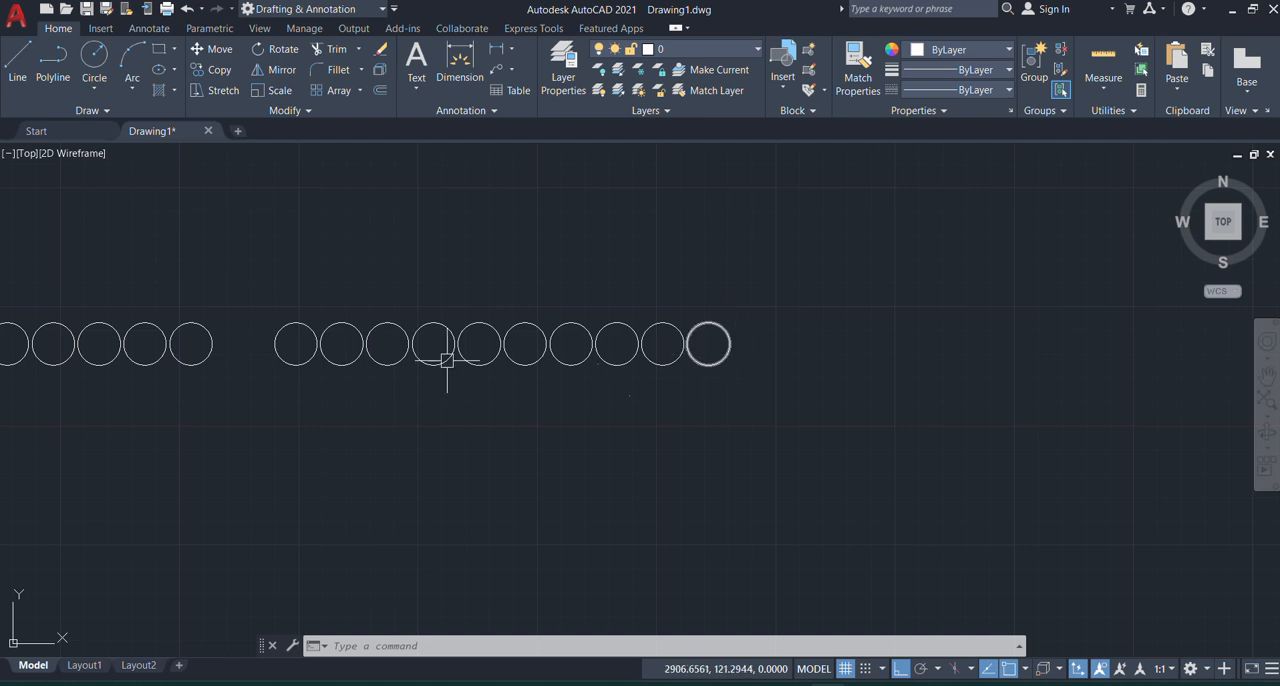
{"action": "left_click", "coordinate": [244, 238]}
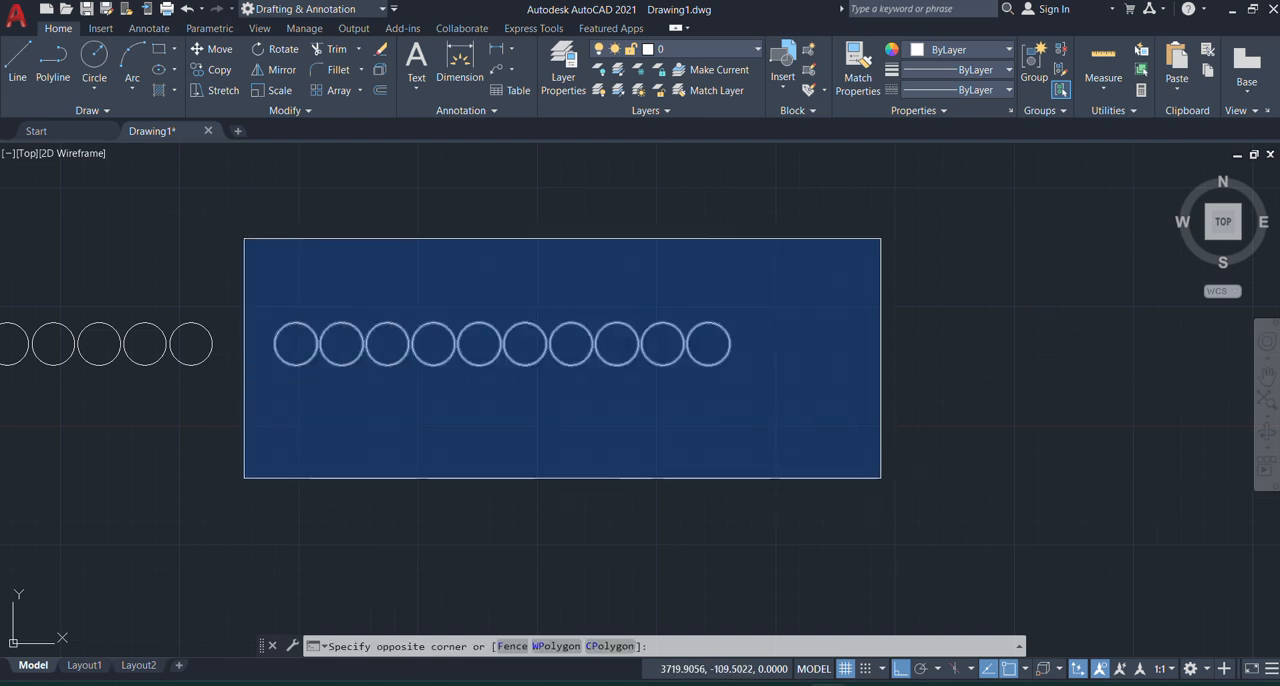
{"action": "left_click", "coordinate": [880, 477]}
{"action": "type", "text": "mi"}
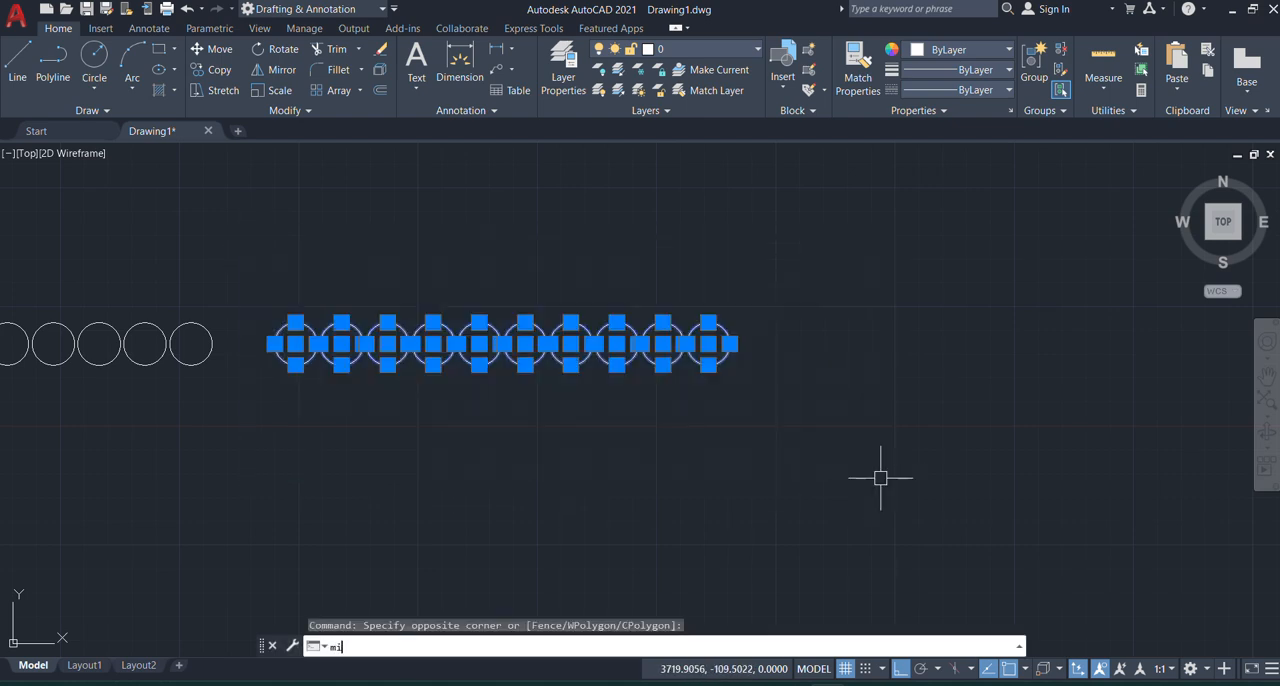
{"action": "key", "text": "Return"}
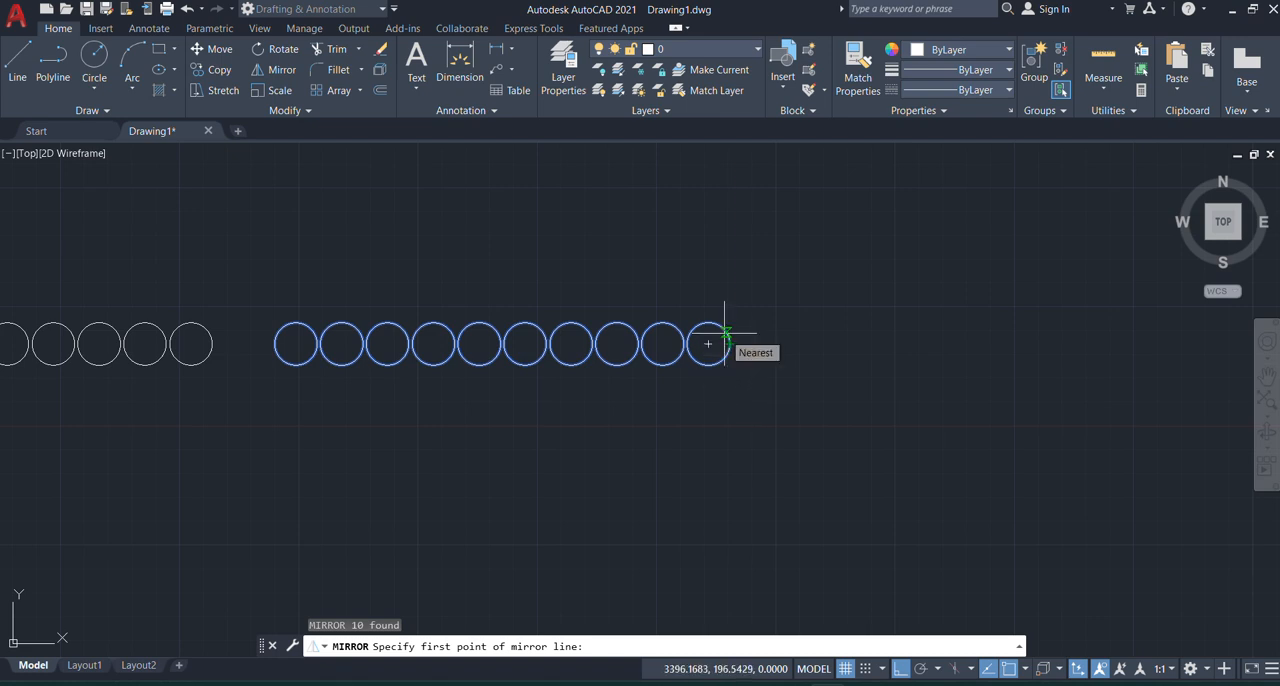
{"action": "left_click", "coordinate": [730, 344]}
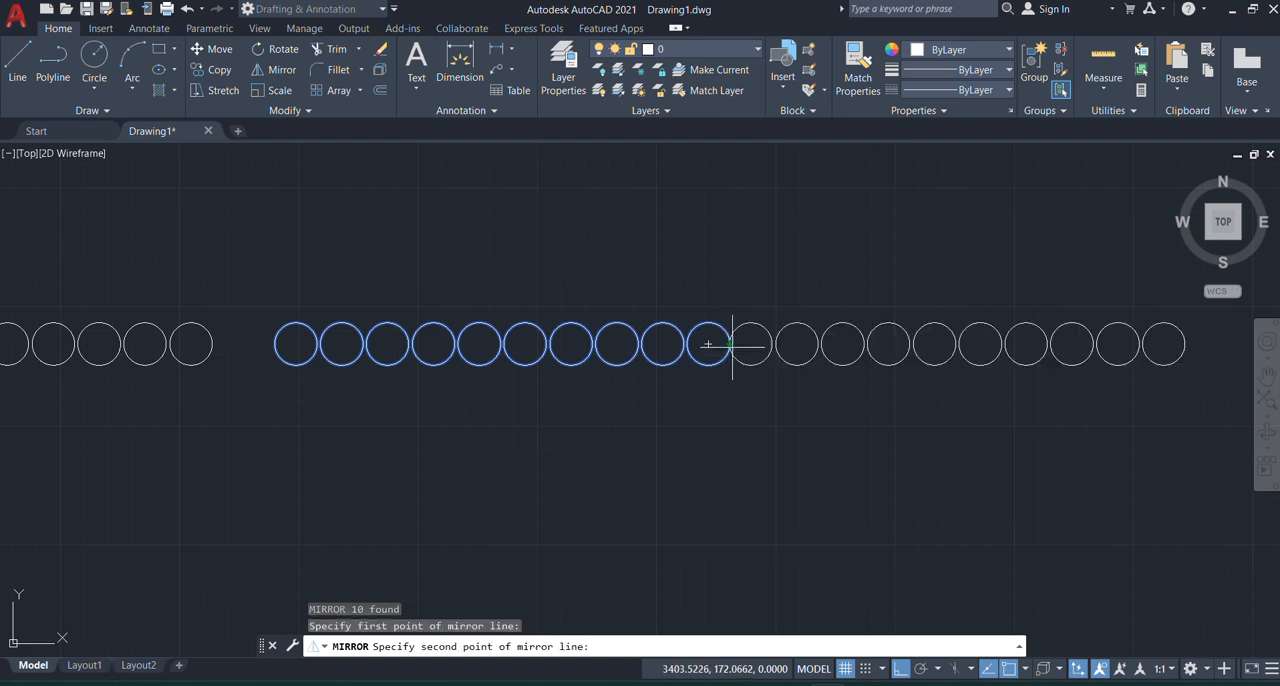
{"action": "left_click", "coordinate": [740, 464]}
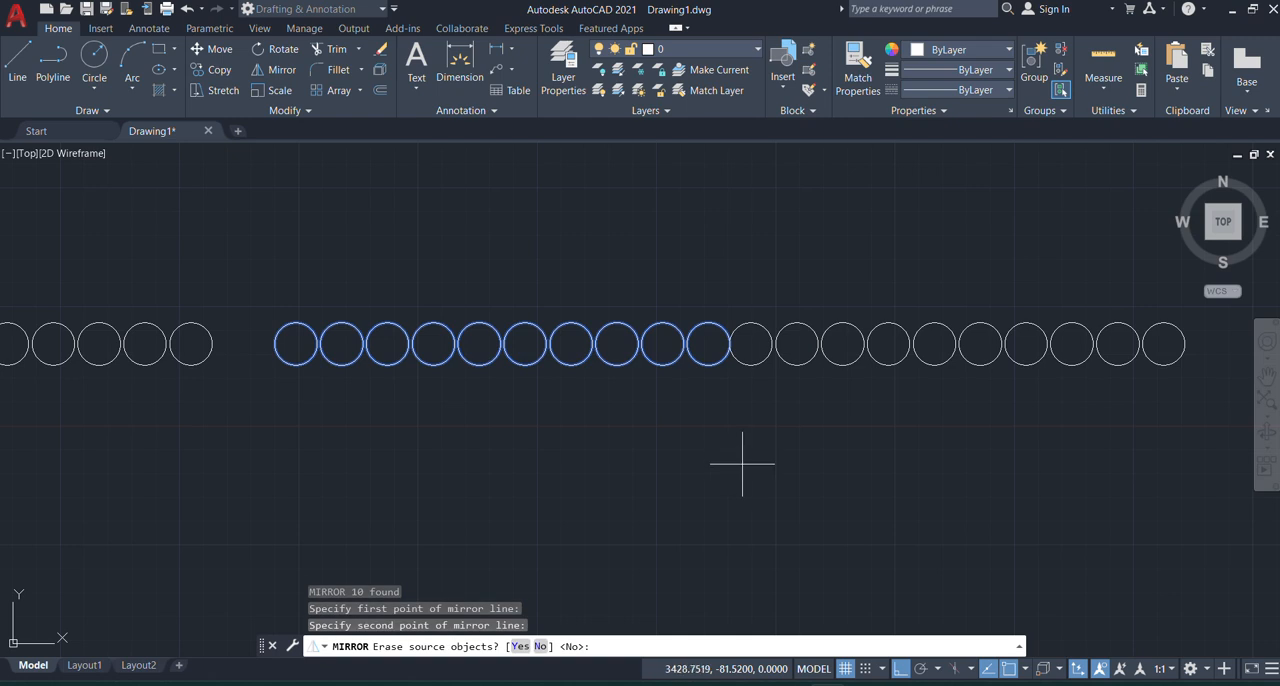
{"action": "key", "text": "Return"}
Step: With Ortho off, mirror the 20-circle row about a line slanting down-left from its last circle's right quadrant, keeping the source circles
{"action": "scroll", "coordinate": [528, 355], "scroll_direction": "down", "scroll_amount": 4}
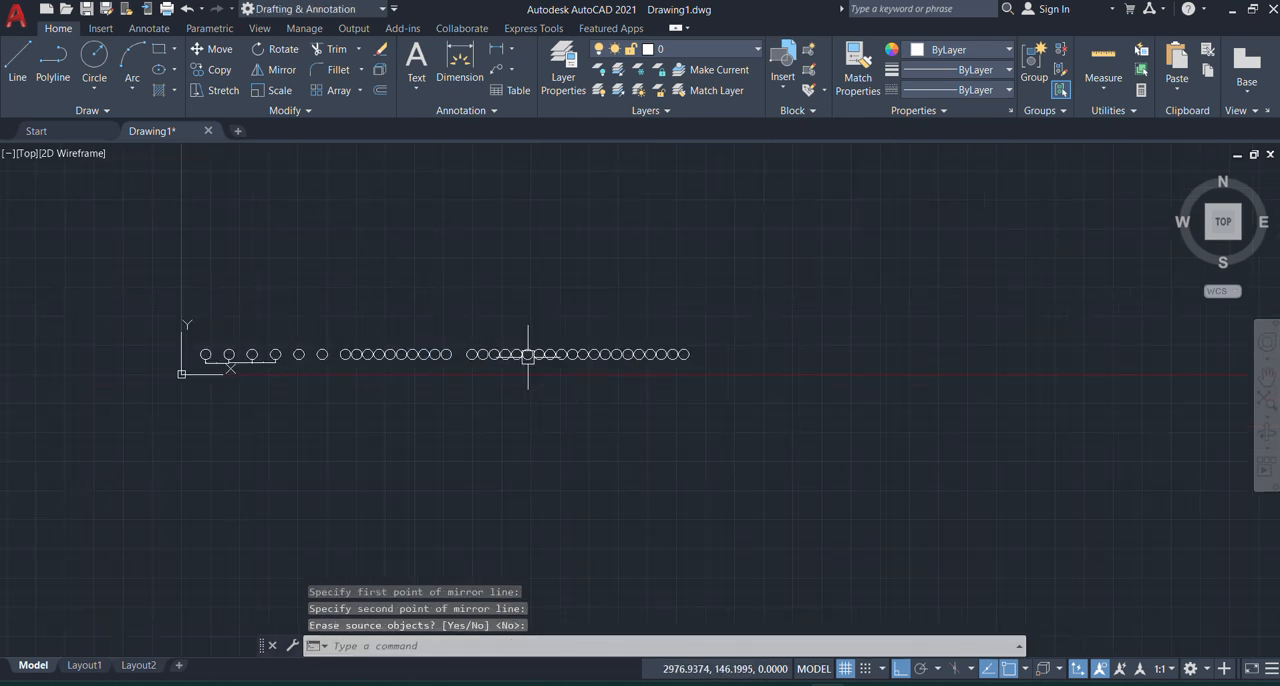
{"action": "scroll", "coordinate": [528, 355], "scroll_direction": "up", "scroll_amount": 4}
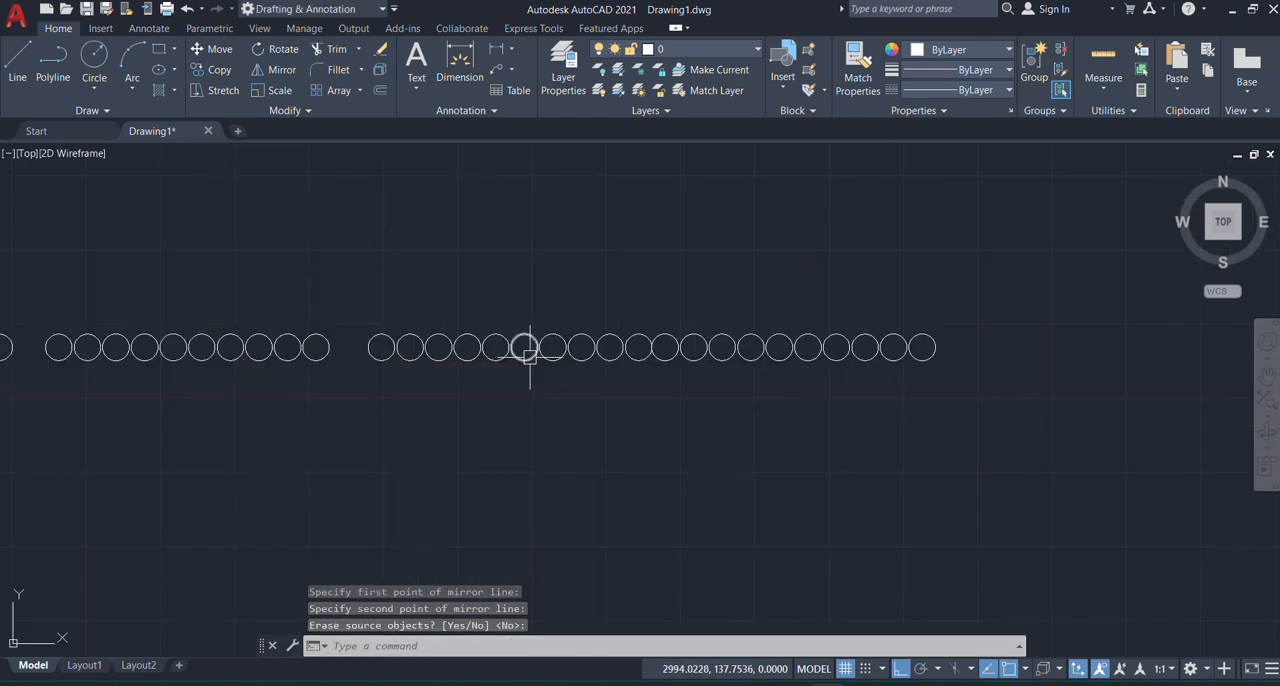
{"action": "left_click", "coordinate": [340, 292]}
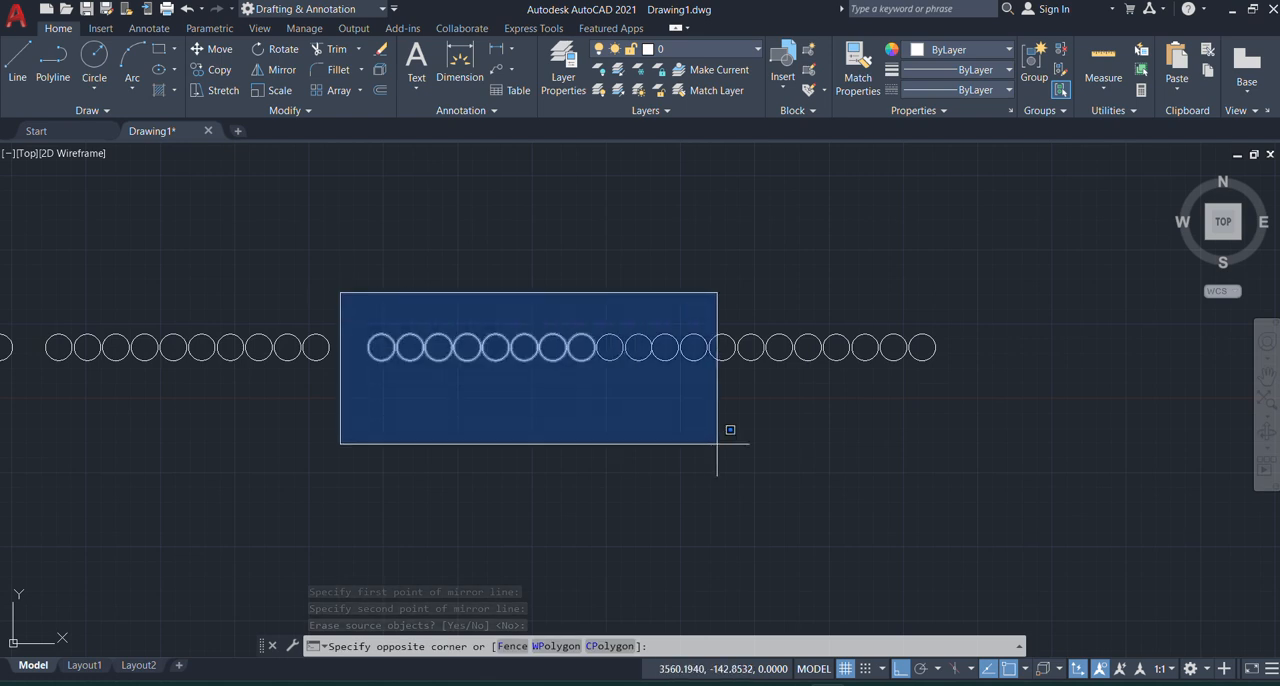
{"action": "left_click", "coordinate": [1002, 438]}
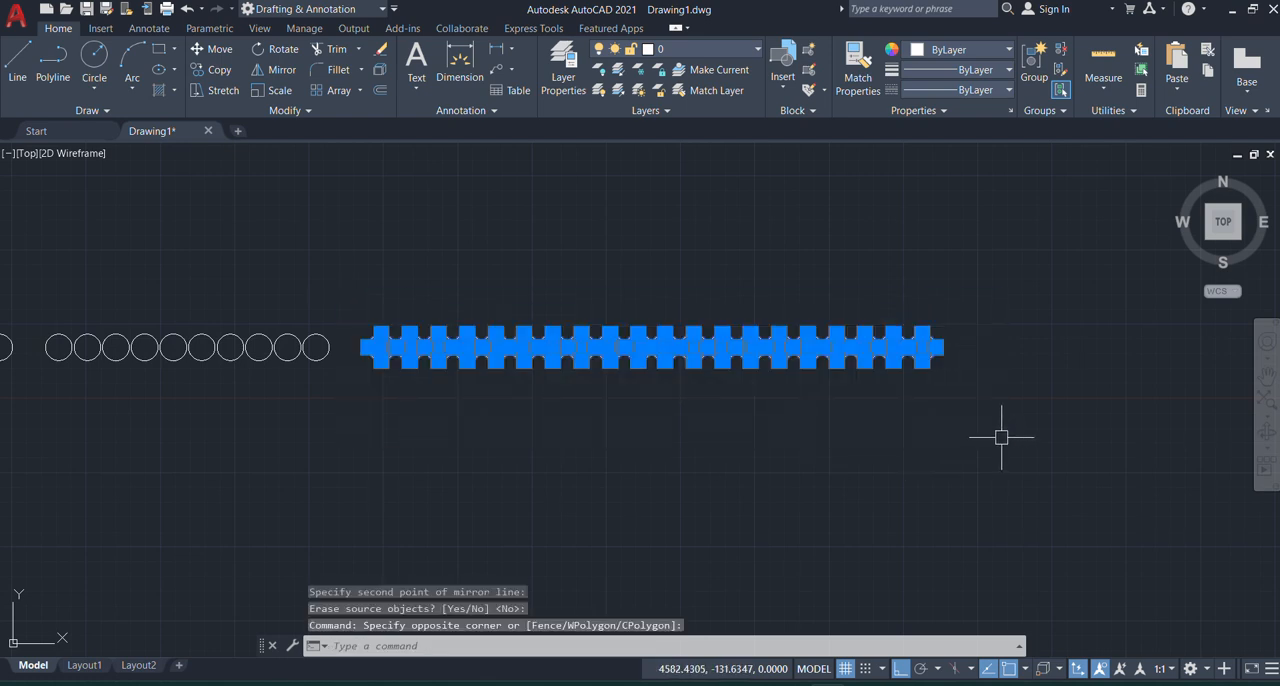
{"action": "type", "text": "mi"}
{"action": "key", "text": "Return"}
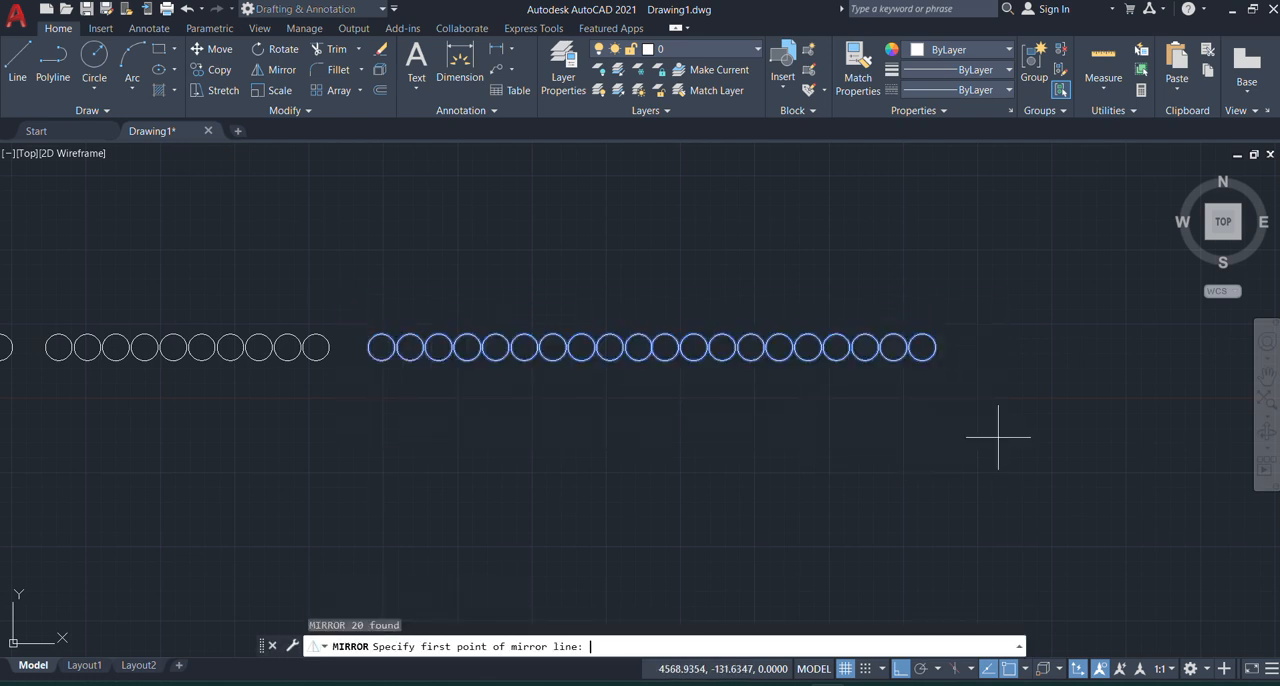
{"action": "left_click", "coordinate": [901, 670]}
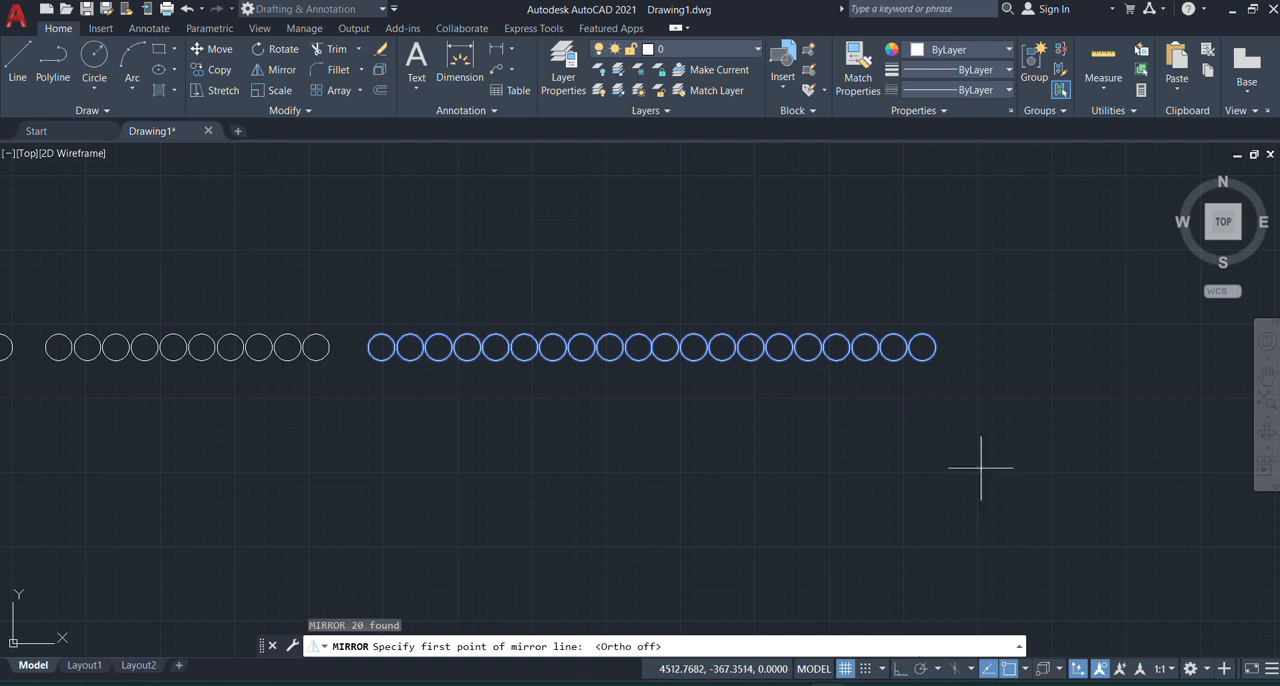
{"action": "left_click", "coordinate": [935, 347]}
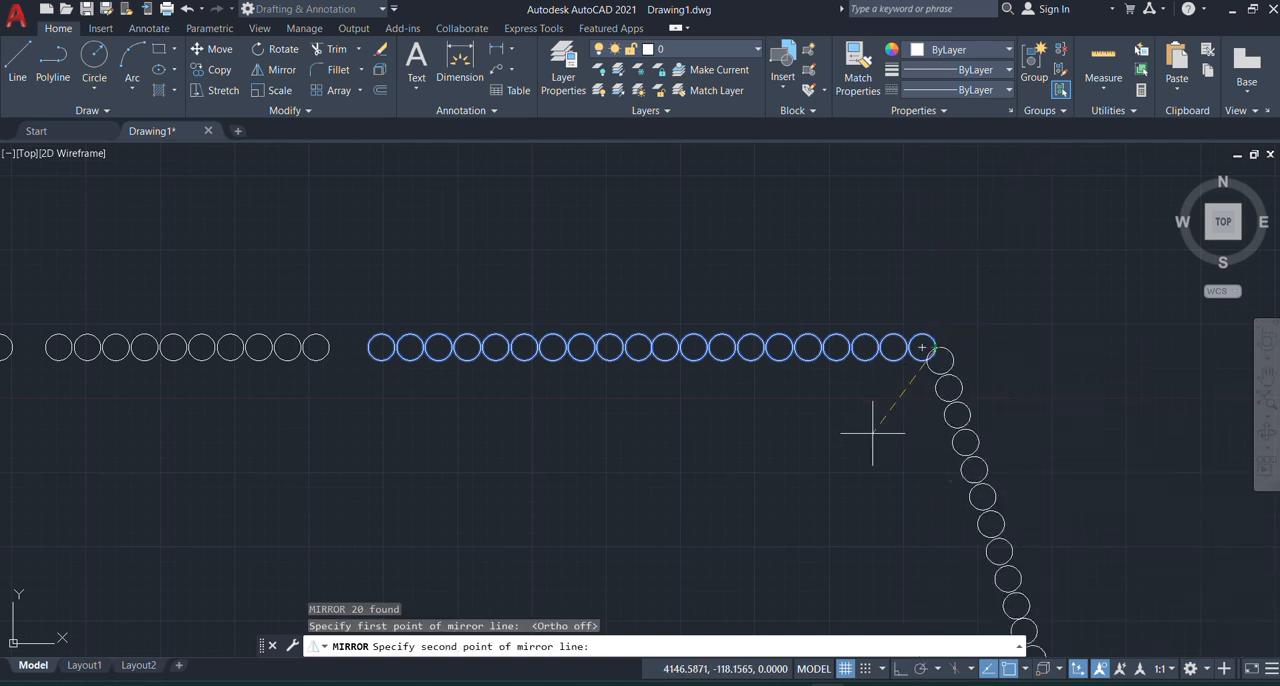
{"action": "left_click", "coordinate": [821, 437]}
{"action": "scroll", "coordinate": [679, 370], "scroll_direction": "down", "scroll_amount": 8}
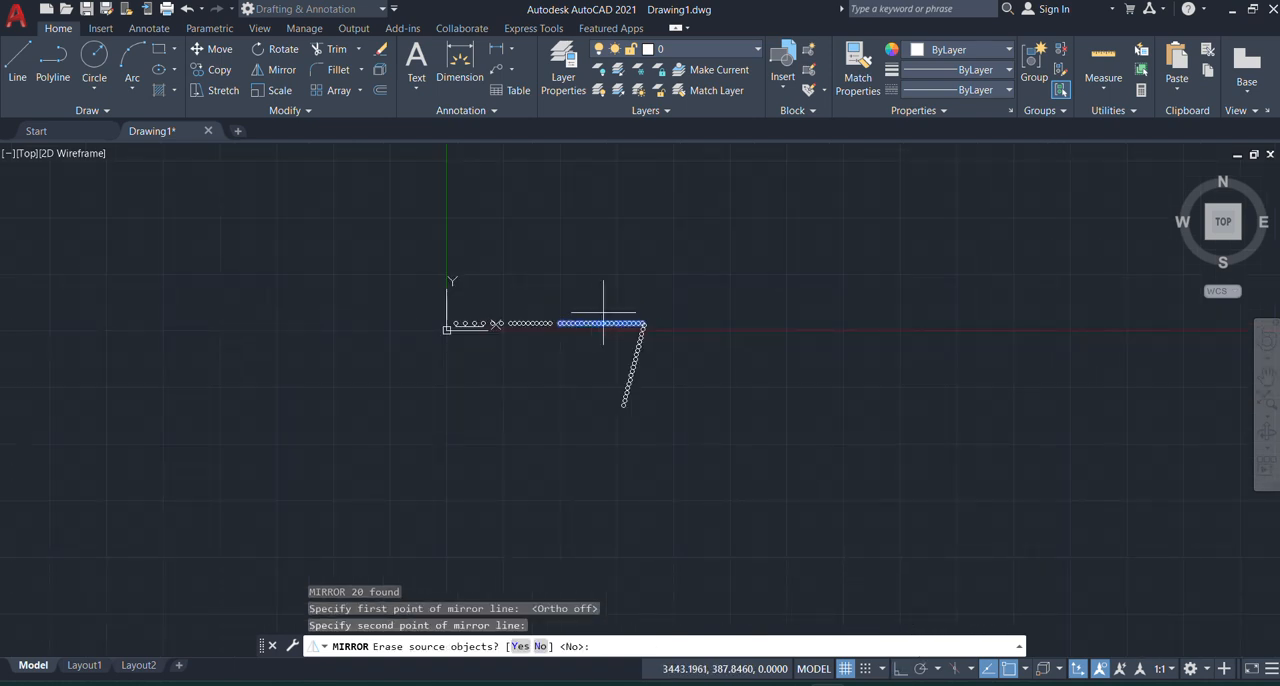
{"action": "key", "text": "Return"}
Step: Start mirroring the horizontal and slanted 20-circle rows together, with the mirror line's first point at the horizontal row's left end
{"action": "scroll", "coordinate": [594, 337], "scroll_direction": "up", "scroll_amount": 6}
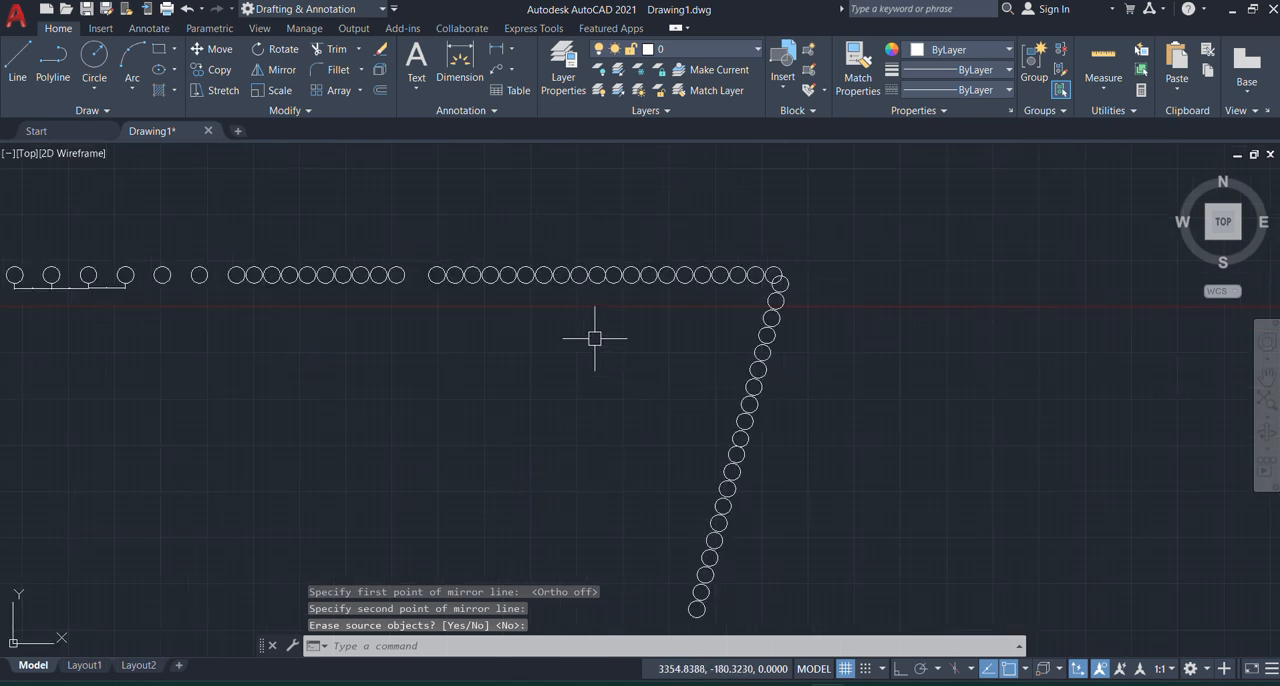
{"action": "scroll", "coordinate": [568, 299], "scroll_direction": "down", "scroll_amount": 4}
{"action": "left_click", "coordinate": [719, 231]}
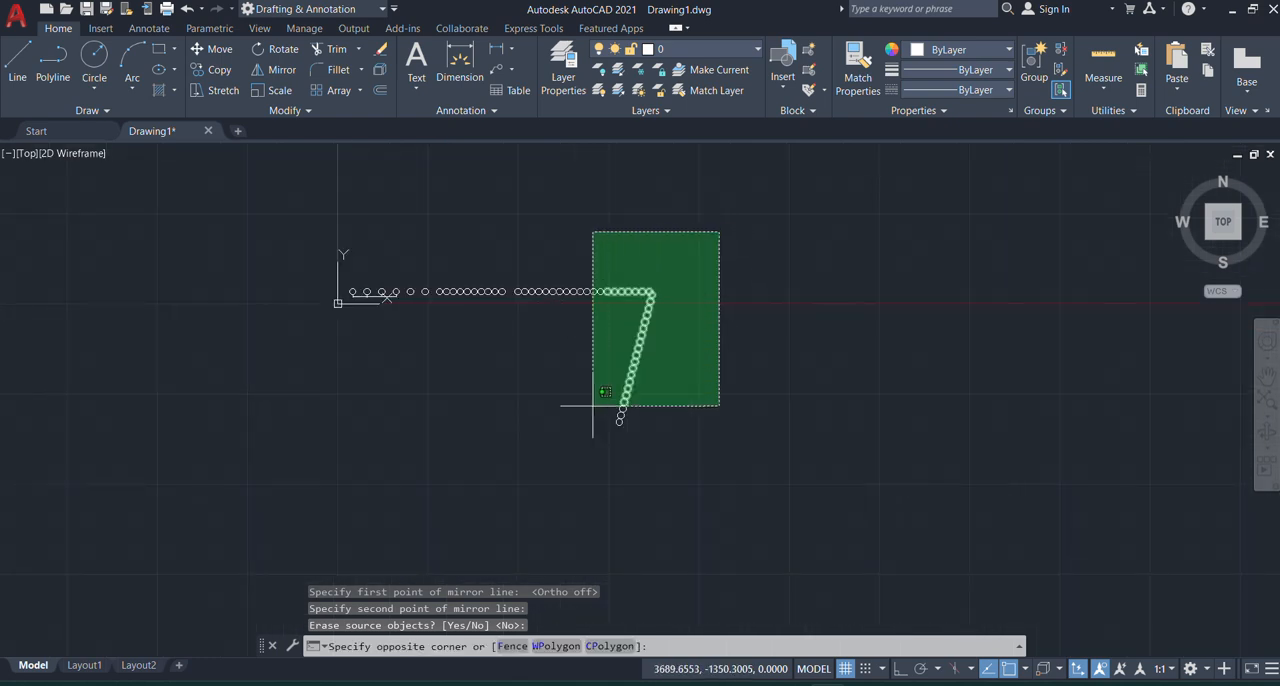
{"action": "left_click", "coordinate": [508, 456]}
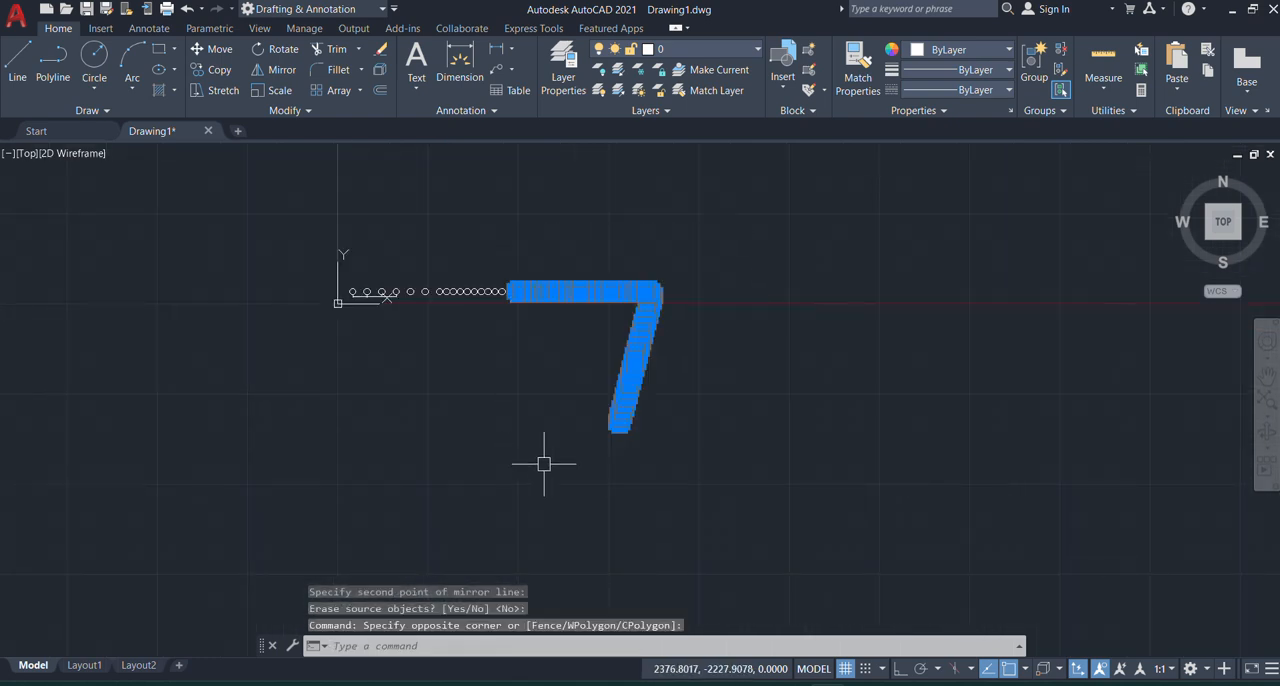
{"action": "type", "text": "m"}
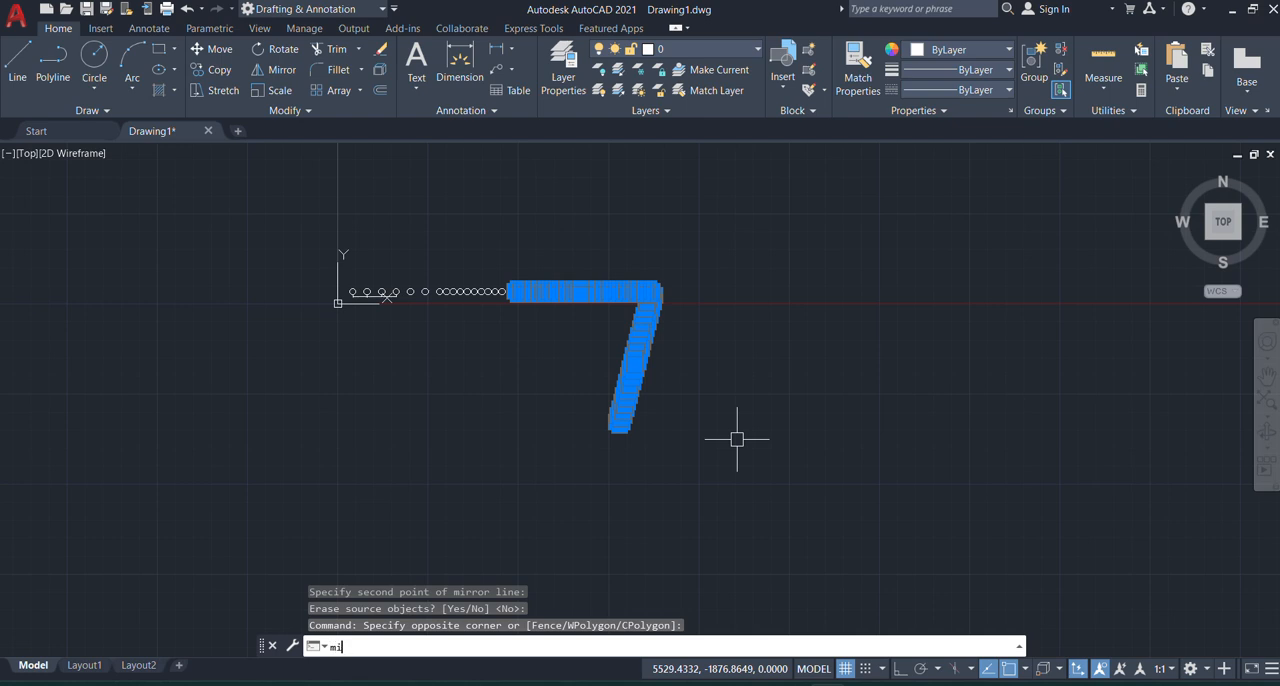
{"action": "type", "text": "i"}
{"action": "key", "text": "Return"}
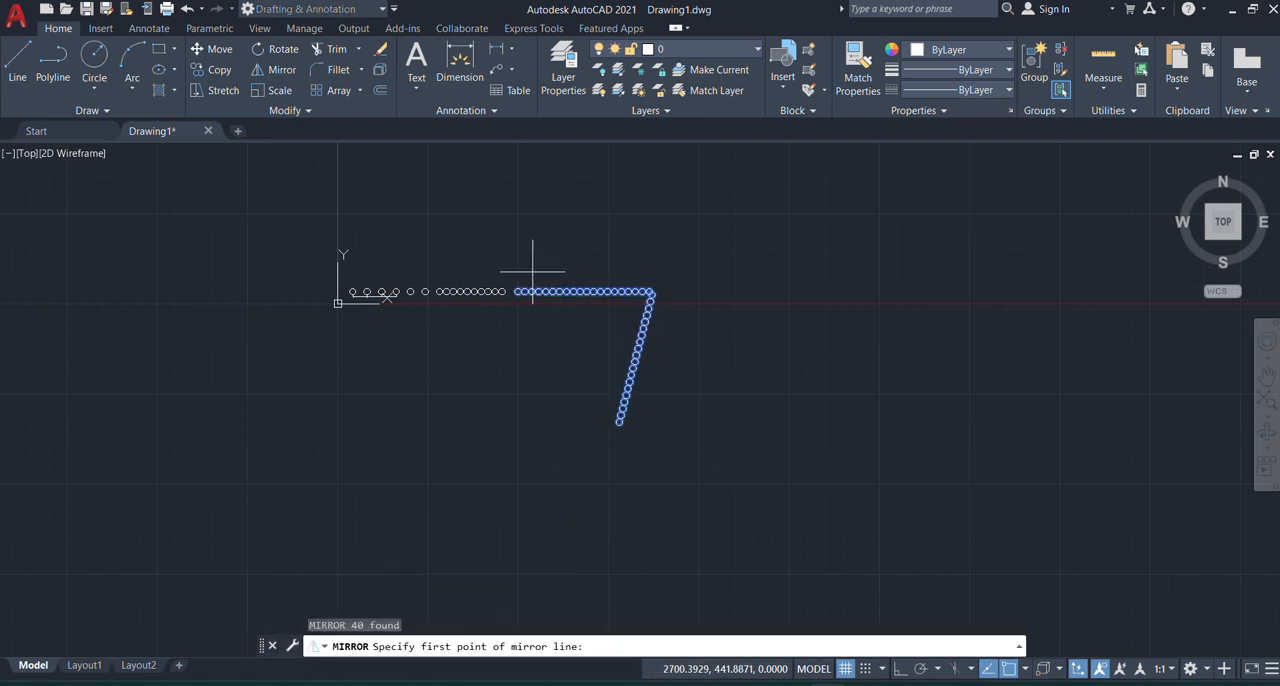
{"action": "scroll", "coordinate": [515, 294], "scroll_direction": "up", "scroll_amount": 5}
{"action": "left_click", "coordinate": [514, 295]}
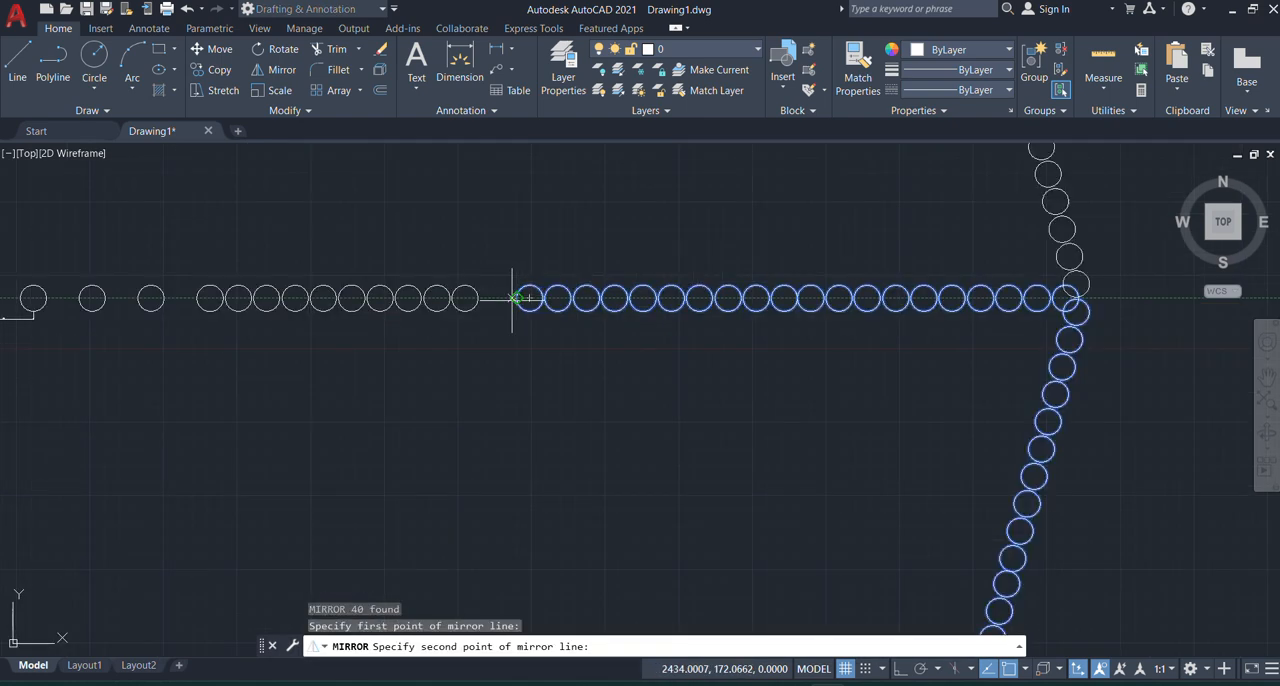
Step: Complete the mirror of both 20-circle rows with the mirror line's second point at the slanted row's lower end, keeping the source circles
{"action": "scroll", "coordinate": [460, 292], "scroll_direction": "down", "scroll_amount": 5}
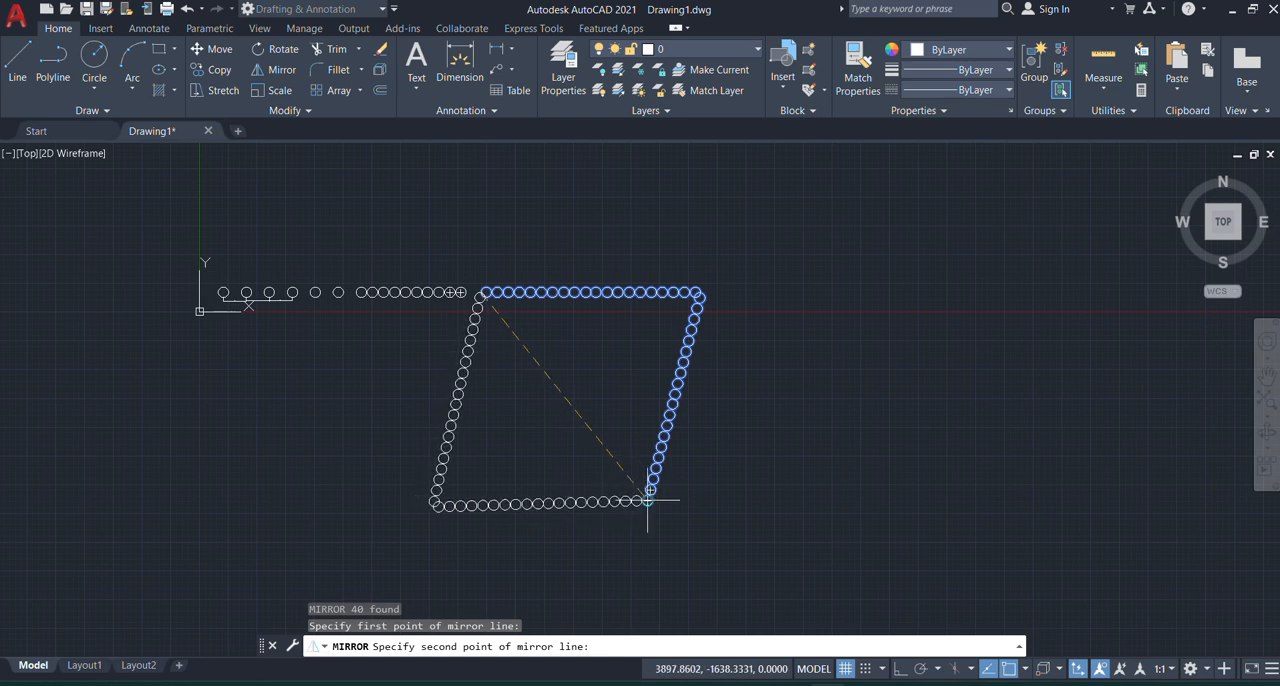
{"action": "scroll", "coordinate": [649, 503], "scroll_direction": "up", "scroll_amount": 5}
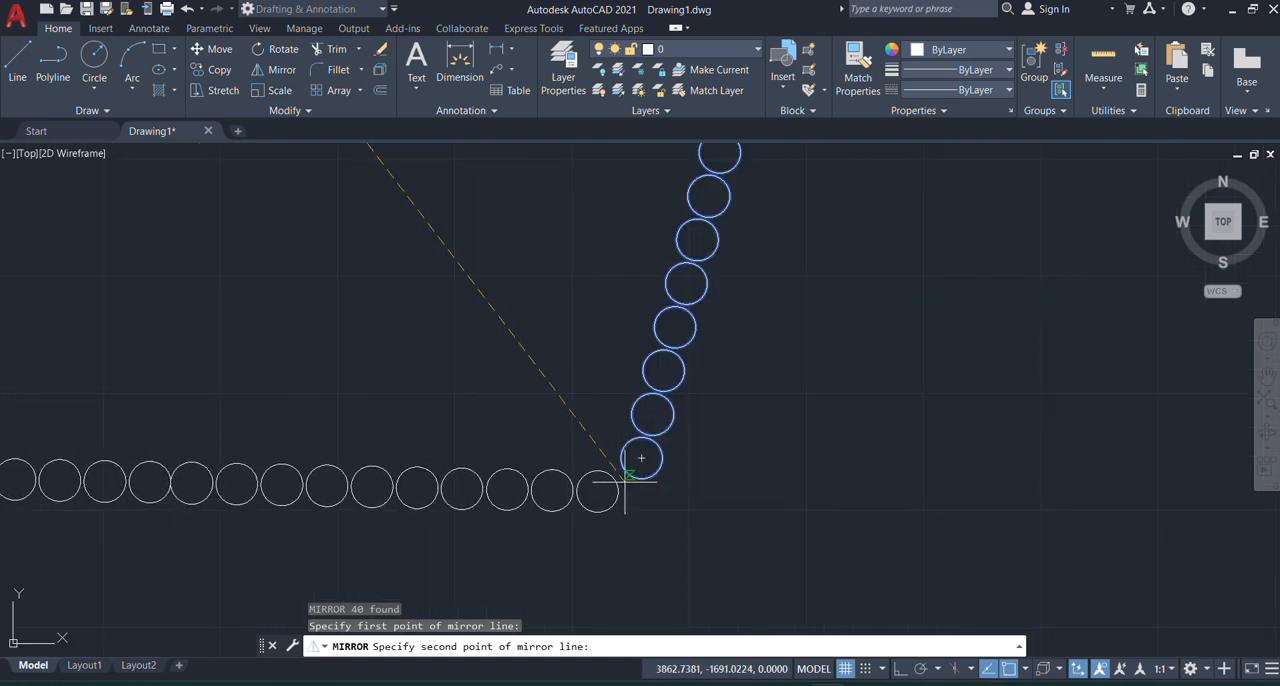
{"action": "scroll", "coordinate": [634, 497], "scroll_direction": "down", "scroll_amount": 4}
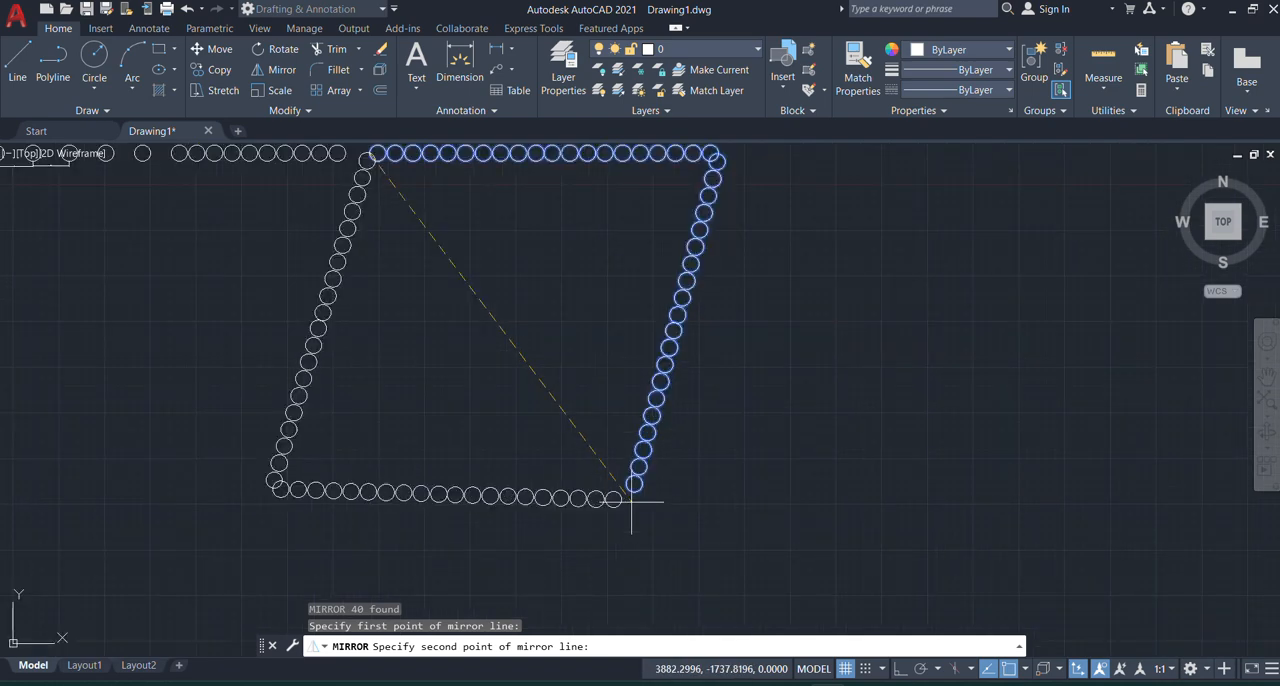
{"action": "scroll", "coordinate": [631, 500], "scroll_direction": "up", "scroll_amount": 4}
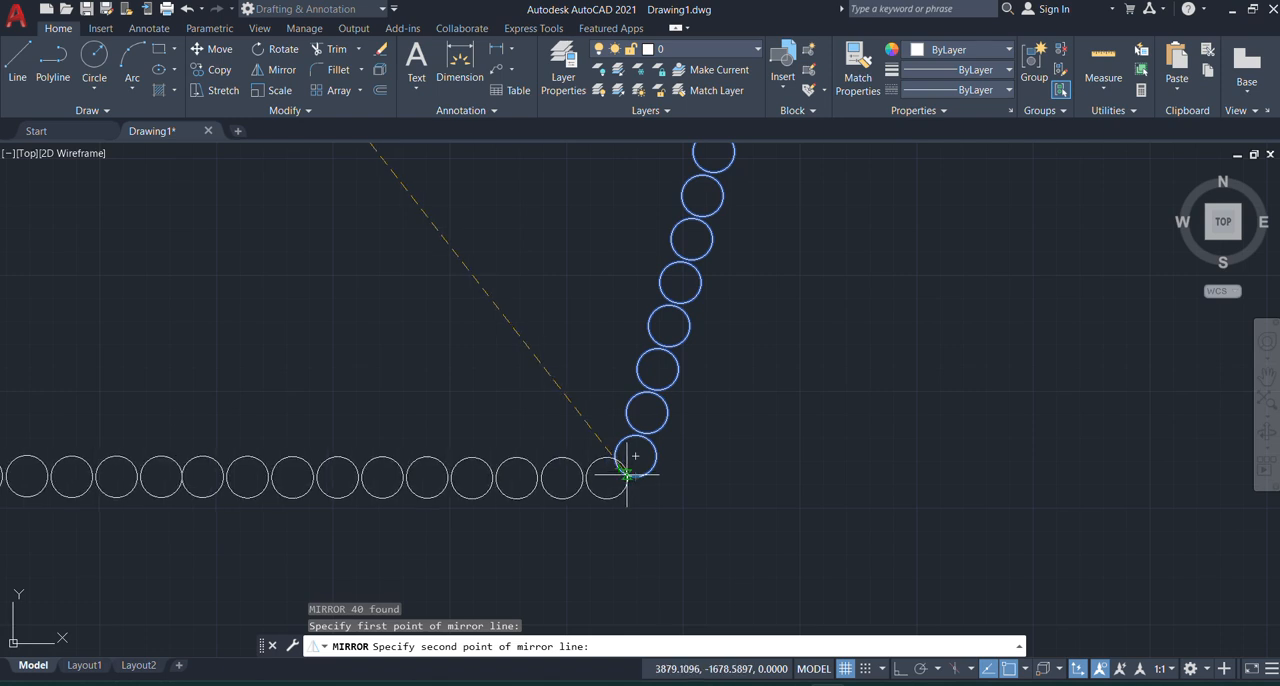
{"action": "left_click", "coordinate": [627, 474]}
{"action": "scroll", "coordinate": [625, 470], "scroll_direction": "down", "scroll_amount": 8}
{"action": "scroll", "coordinate": [586, 418], "scroll_direction": "up", "scroll_amount": 3}
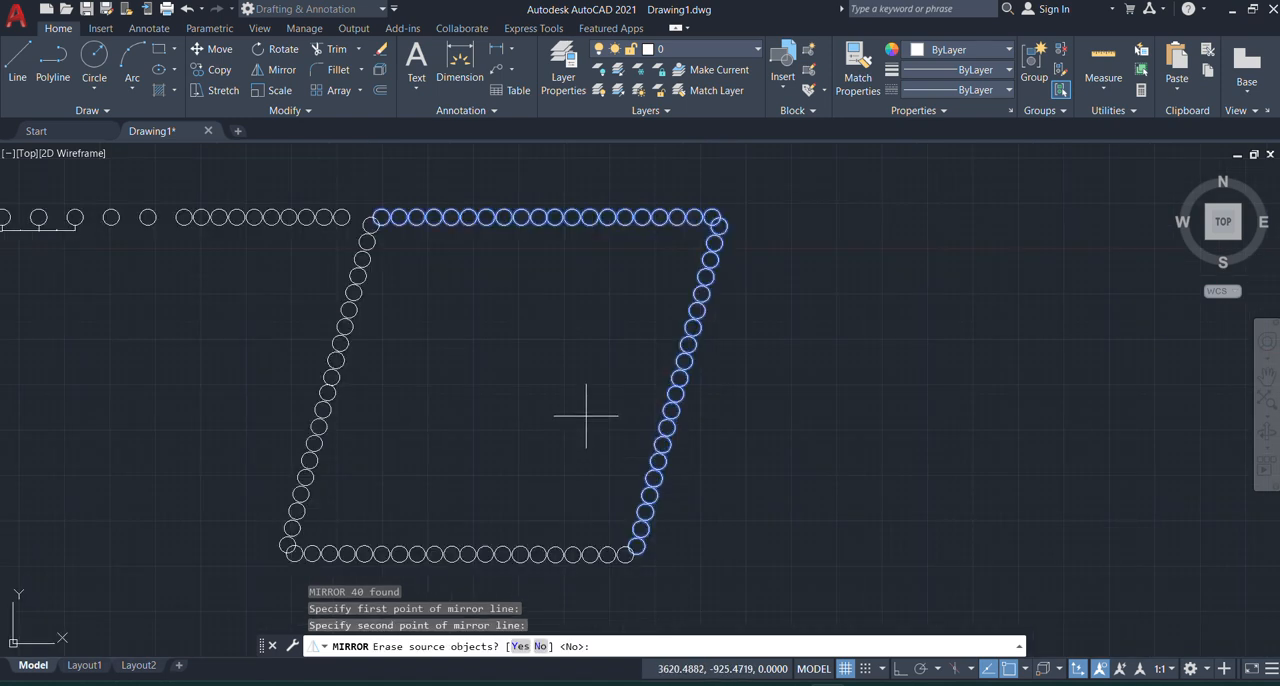
{"action": "scroll", "coordinate": [586, 415], "scroll_direction": "down", "scroll_amount": 2}
{"action": "key", "text": "Return"}
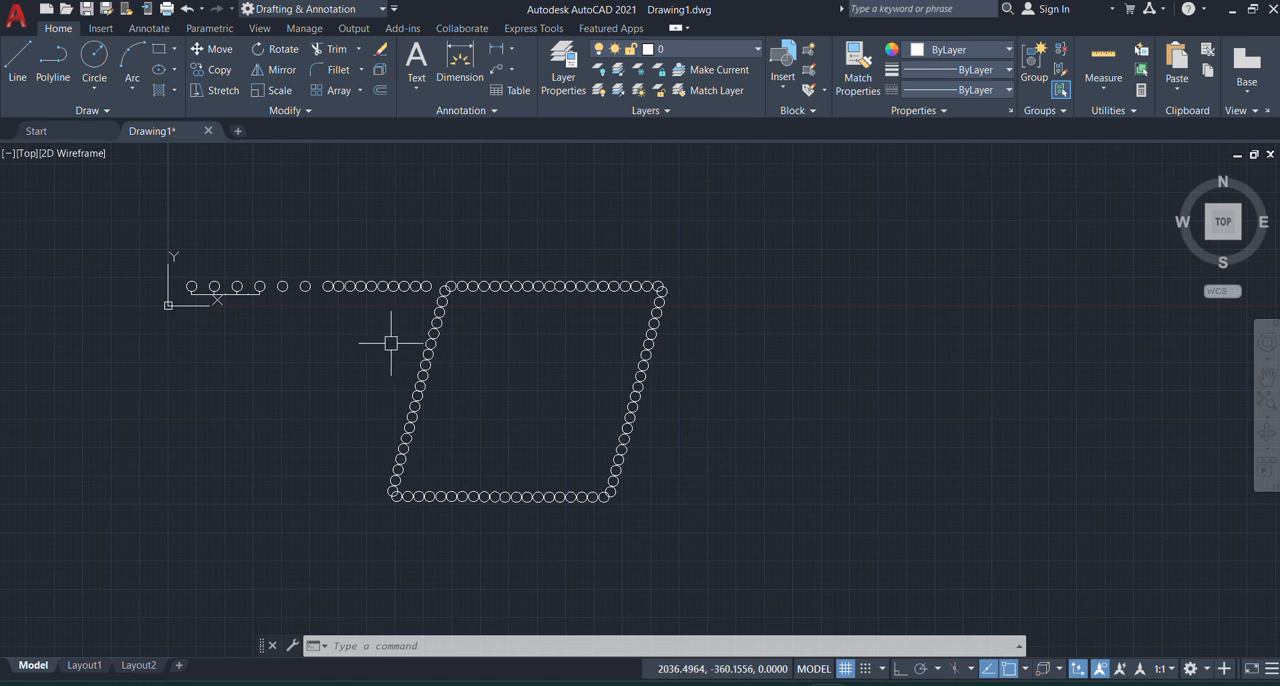
Step: Delete the ten closely spaced circles and the two spaced circles just left of the parallelogram's upper row
{"action": "scroll", "coordinate": [389, 351], "scroll_direction": "down", "scroll_amount": 4}
{"action": "scroll", "coordinate": [395, 355], "scroll_direction": "up", "scroll_amount": 6}
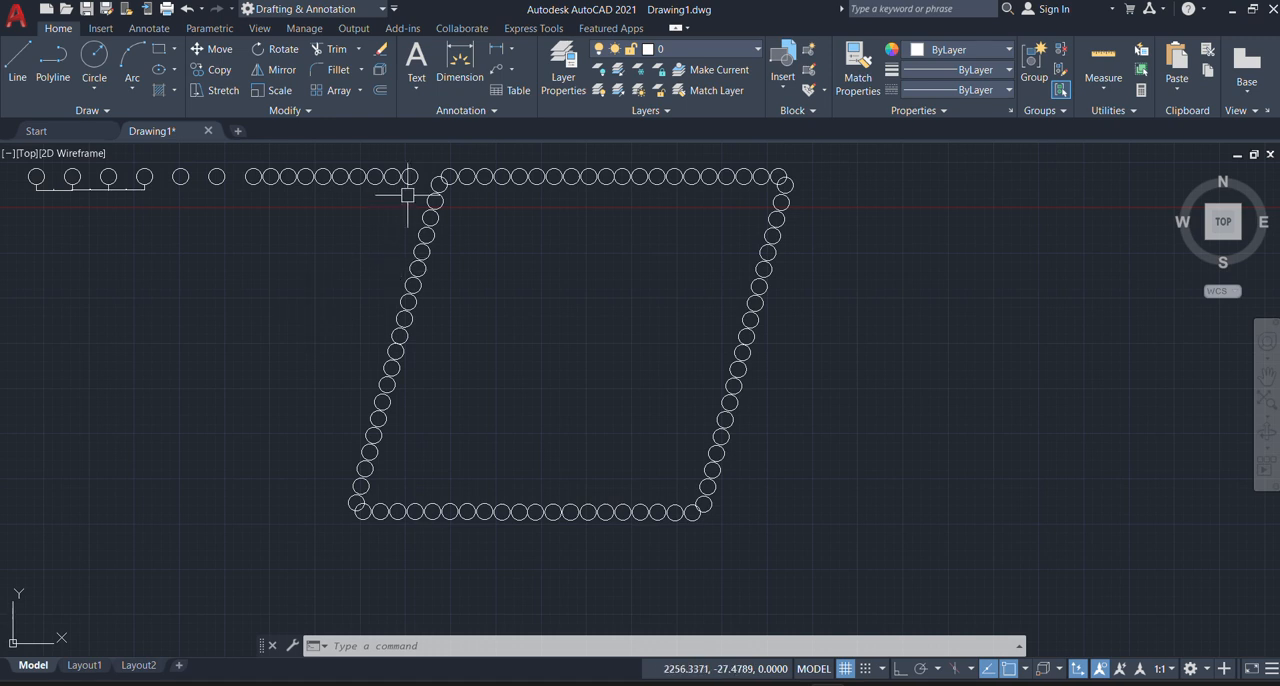
{"action": "left_click", "coordinate": [423, 160]}
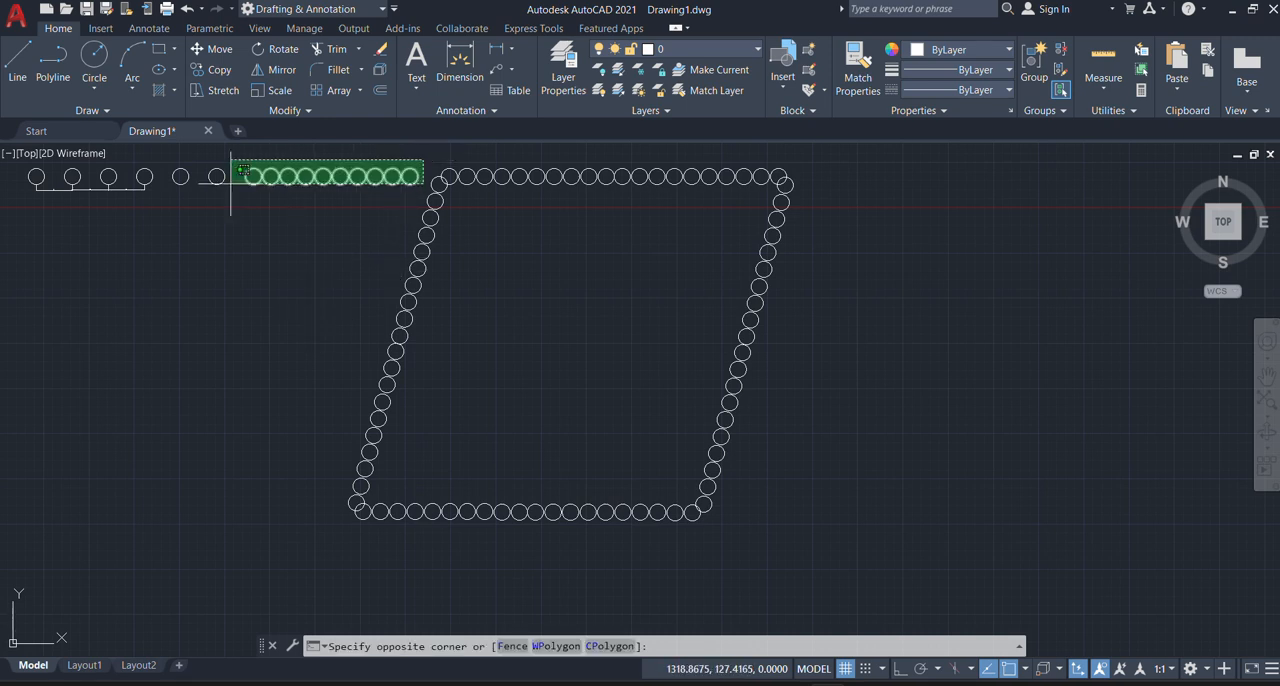
{"action": "left_click", "coordinate": [169, 186]}
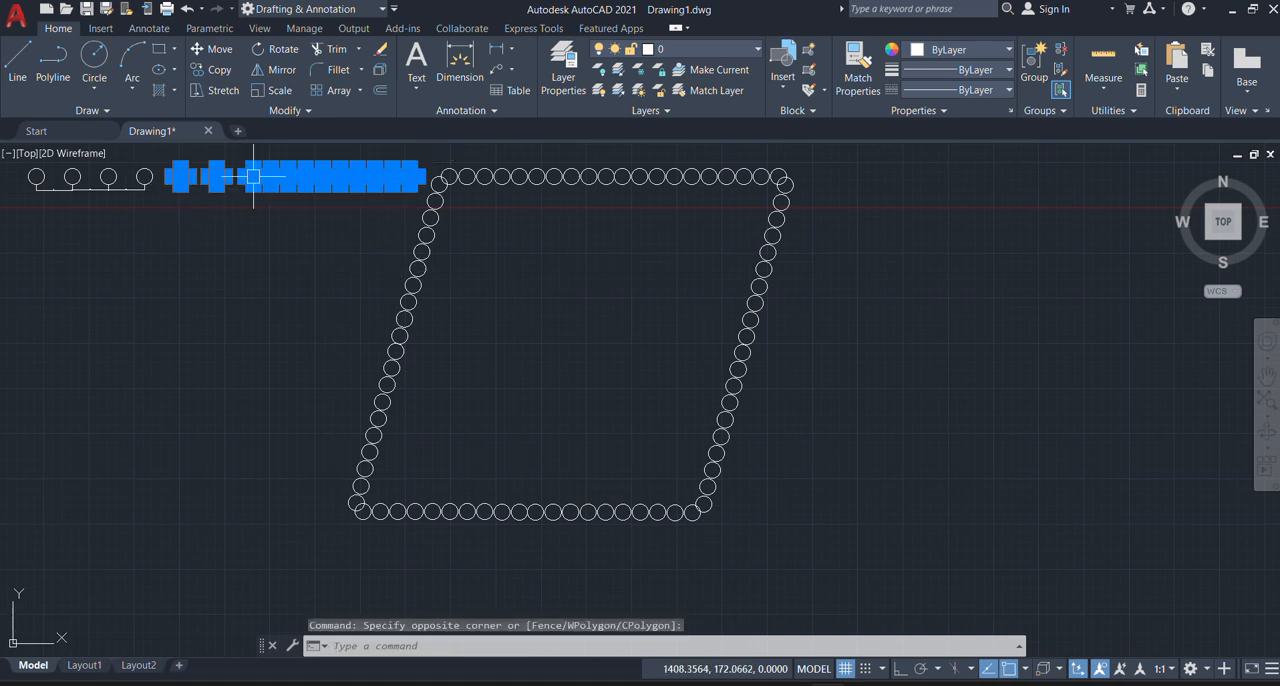
{"action": "key", "text": "Delete"}
Step: Mirror the whole circle parallelogram about a vertical line to its right with Ortho on, erasing the source circles, and undo that mirror
{"action": "scroll", "coordinate": [235, 268], "scroll_direction": "down", "scroll_amount": 6}
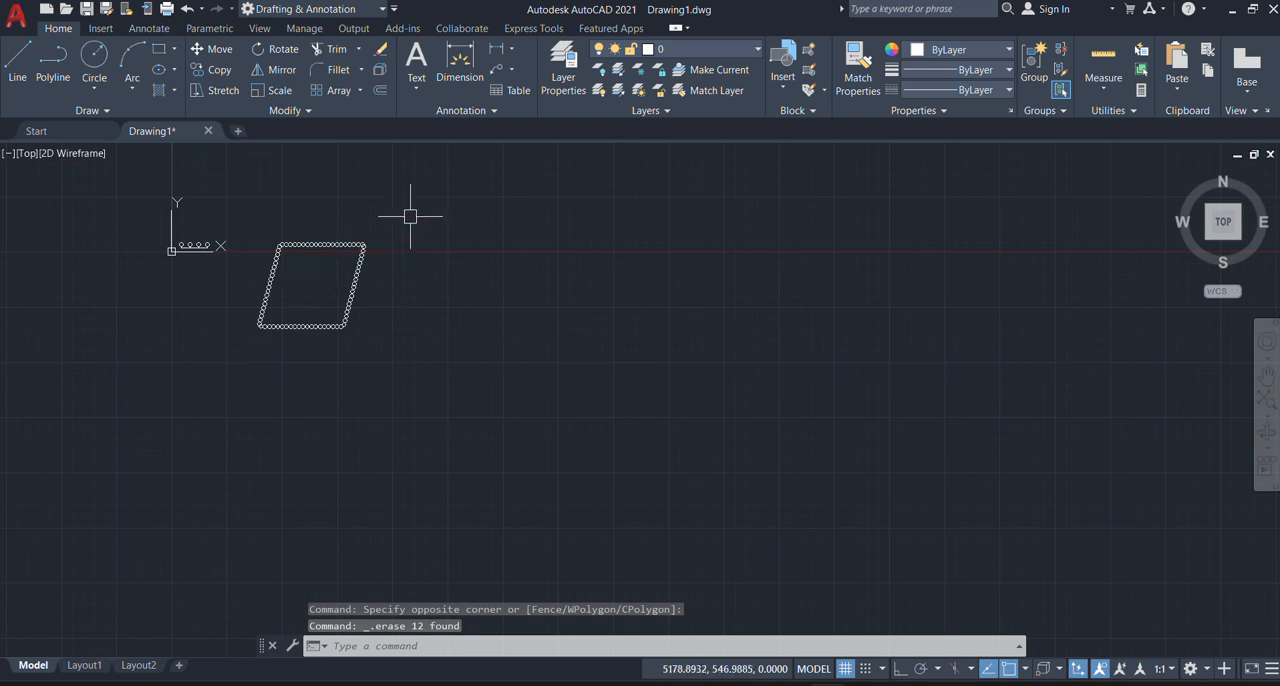
{"action": "left_click", "coordinate": [420, 208]}
{"action": "left_click", "coordinate": [242, 382]}
{"action": "scroll", "coordinate": [244, 222], "scroll_direction": "up", "scroll_amount": 5}
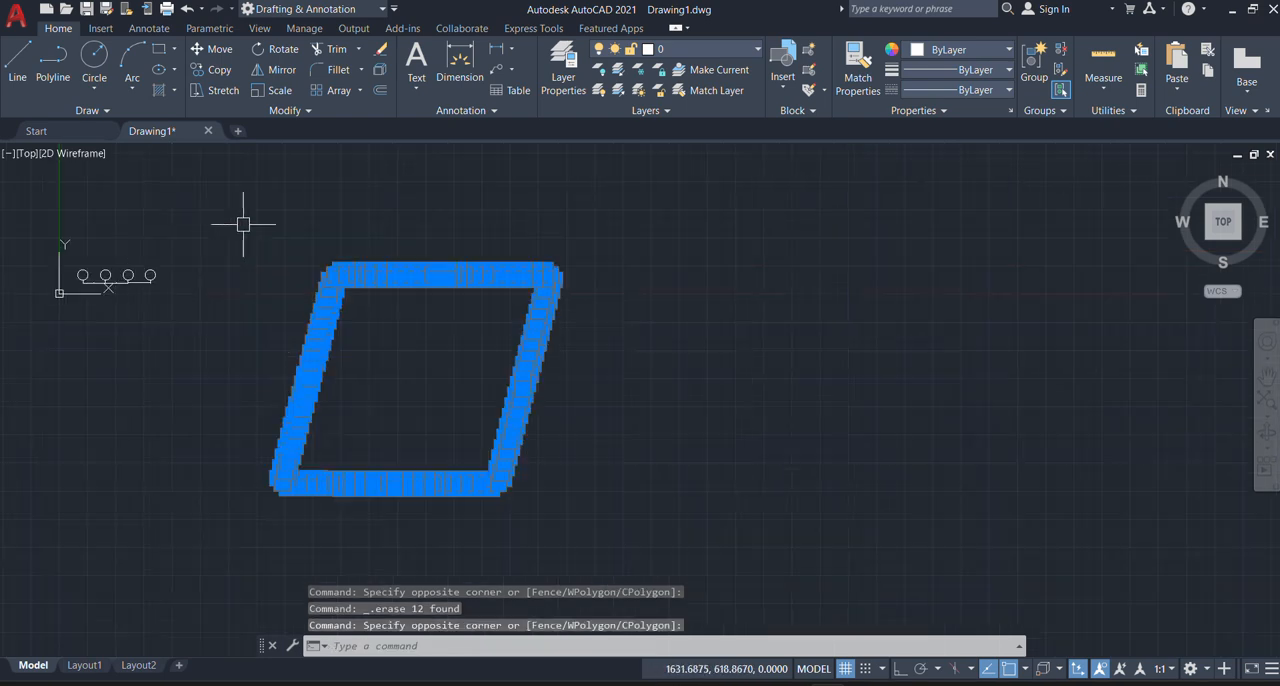
{"action": "type", "text": "mi"}
{"action": "key", "text": "Return"}
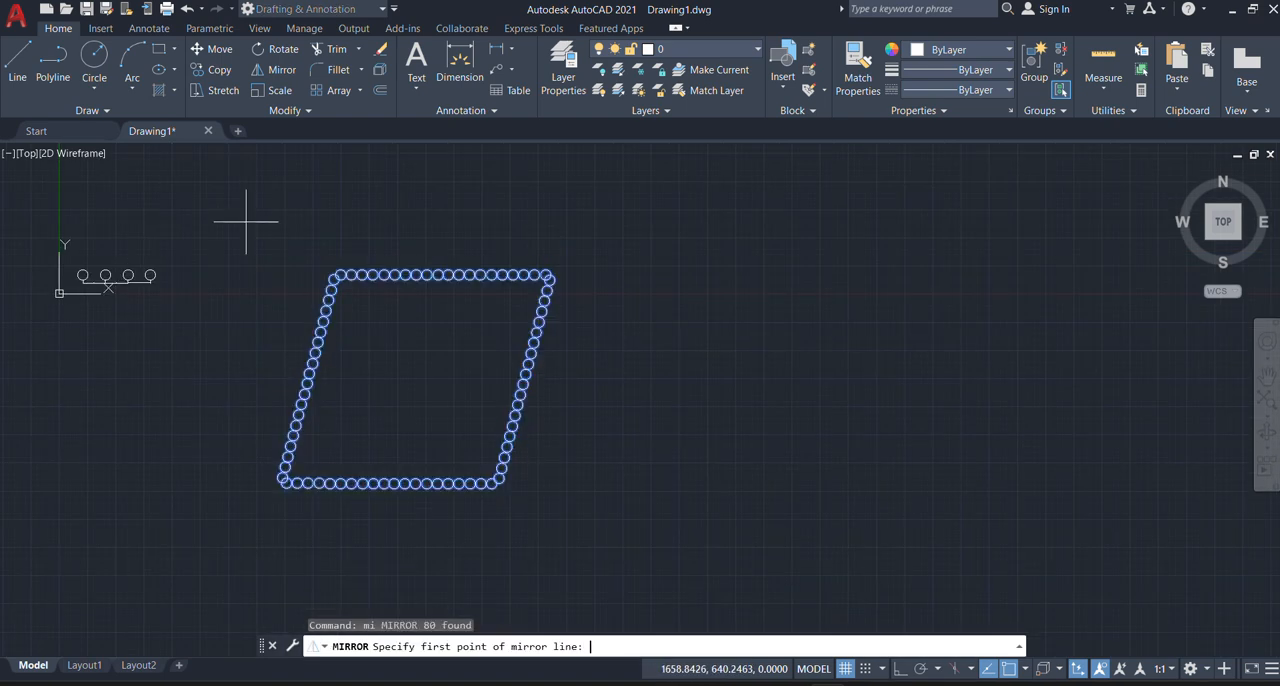
{"action": "left_click", "coordinate": [899, 669]}
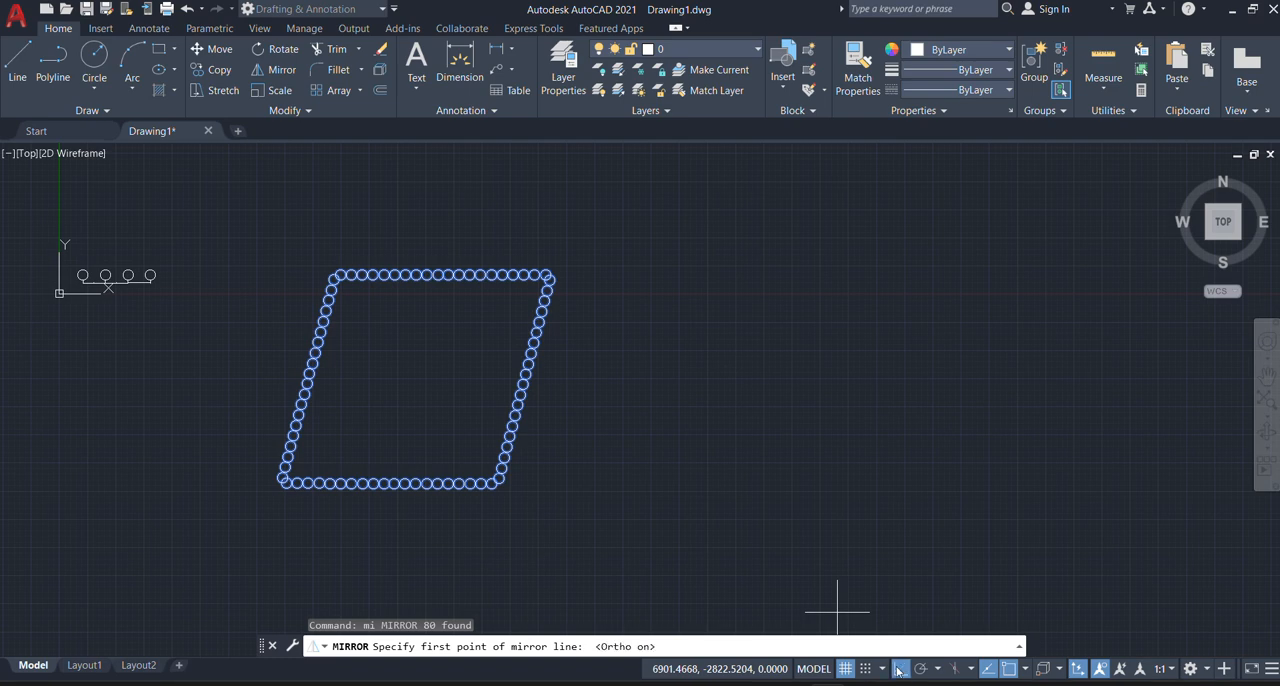
{"action": "scroll", "coordinate": [370, 297], "scroll_direction": "down", "scroll_amount": 3}
{"action": "scroll", "coordinate": [425, 330], "scroll_direction": "up", "scroll_amount": 2}
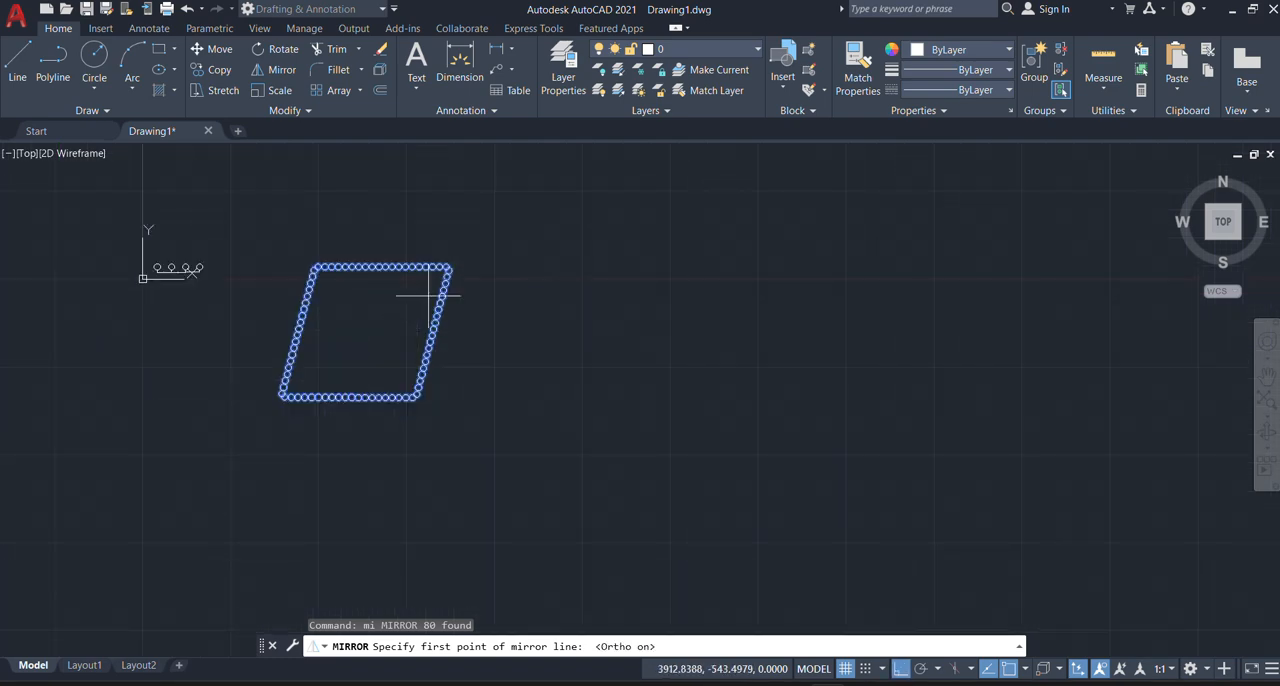
{"action": "left_click", "coordinate": [501, 231]}
{"action": "left_click", "coordinate": [497, 481]}
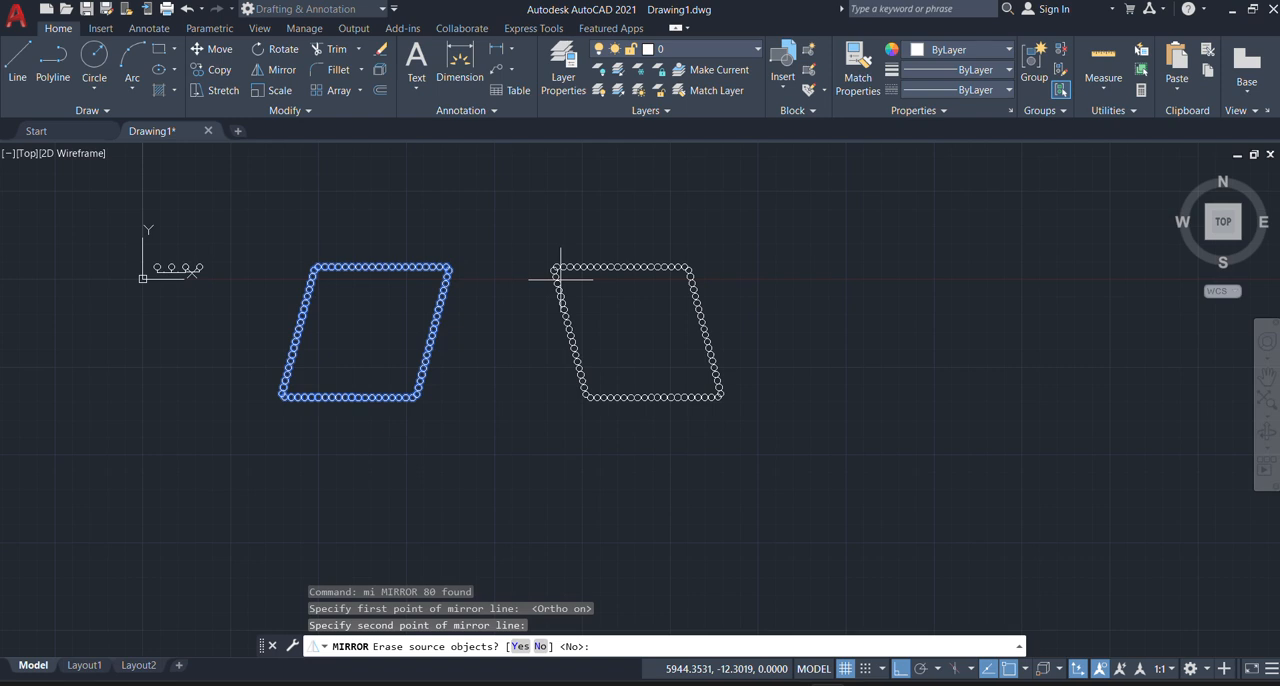
{"action": "left_click", "coordinate": [519, 647]}
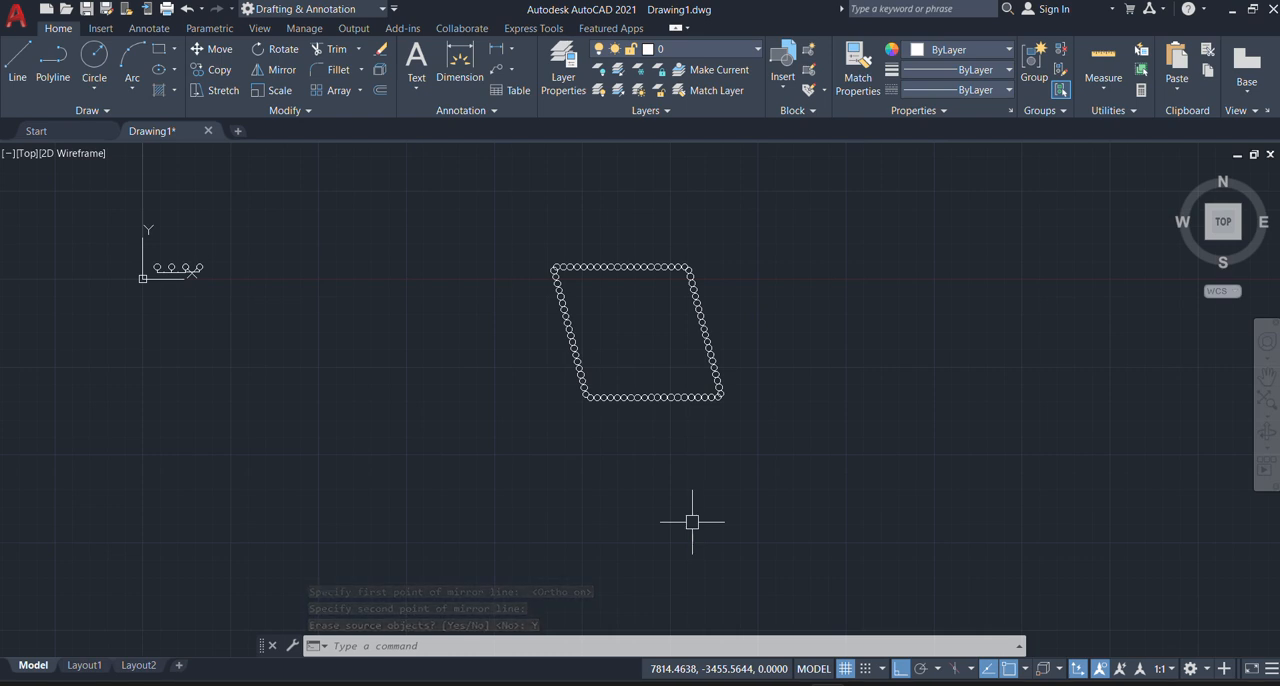
{"action": "key", "text": "ctrl+z"}
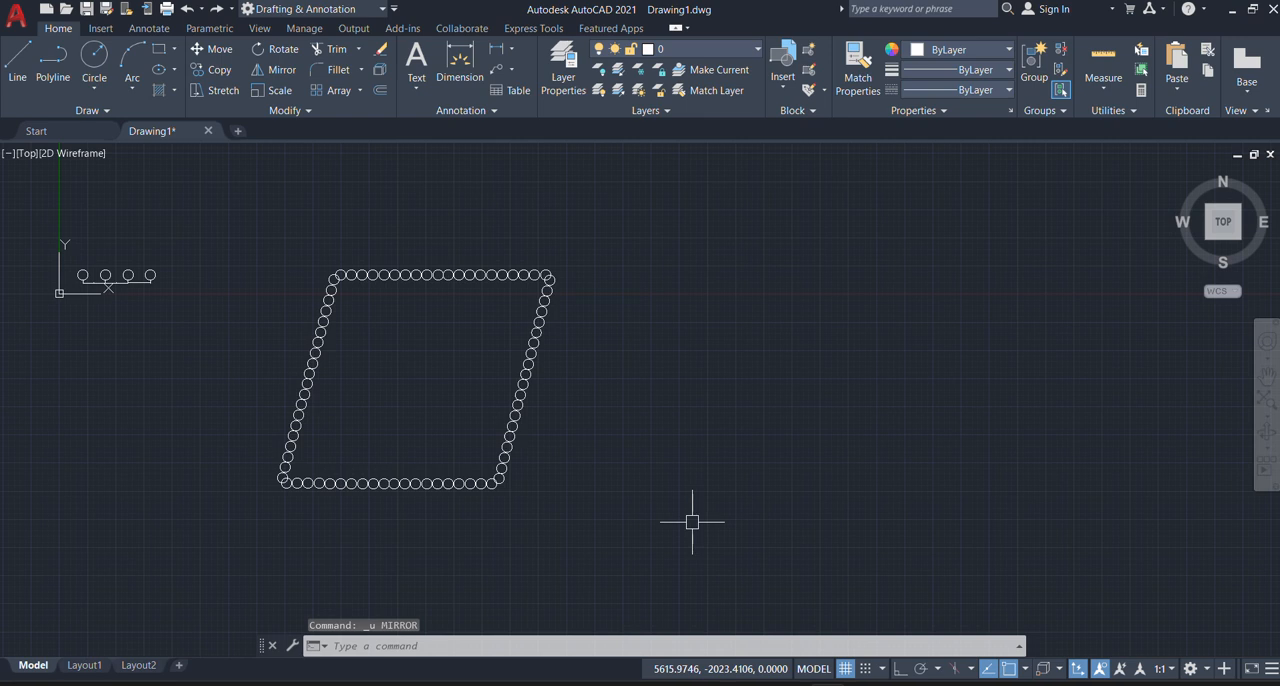
Step: Mirror the circle parallelogram about a vertical line just right of it with Ortho on, keeping the source circles
{"action": "left_click", "coordinate": [602, 200]}
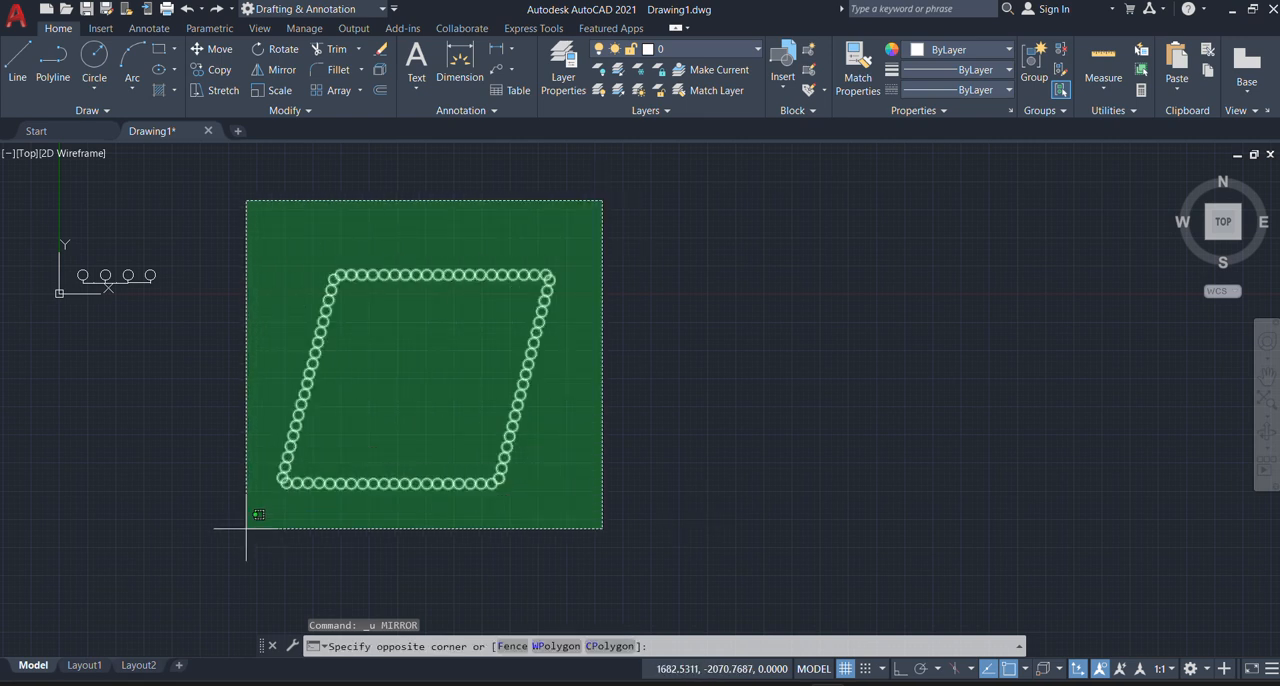
{"action": "left_click", "coordinate": [246, 529]}
{"action": "type", "text": "MI"}
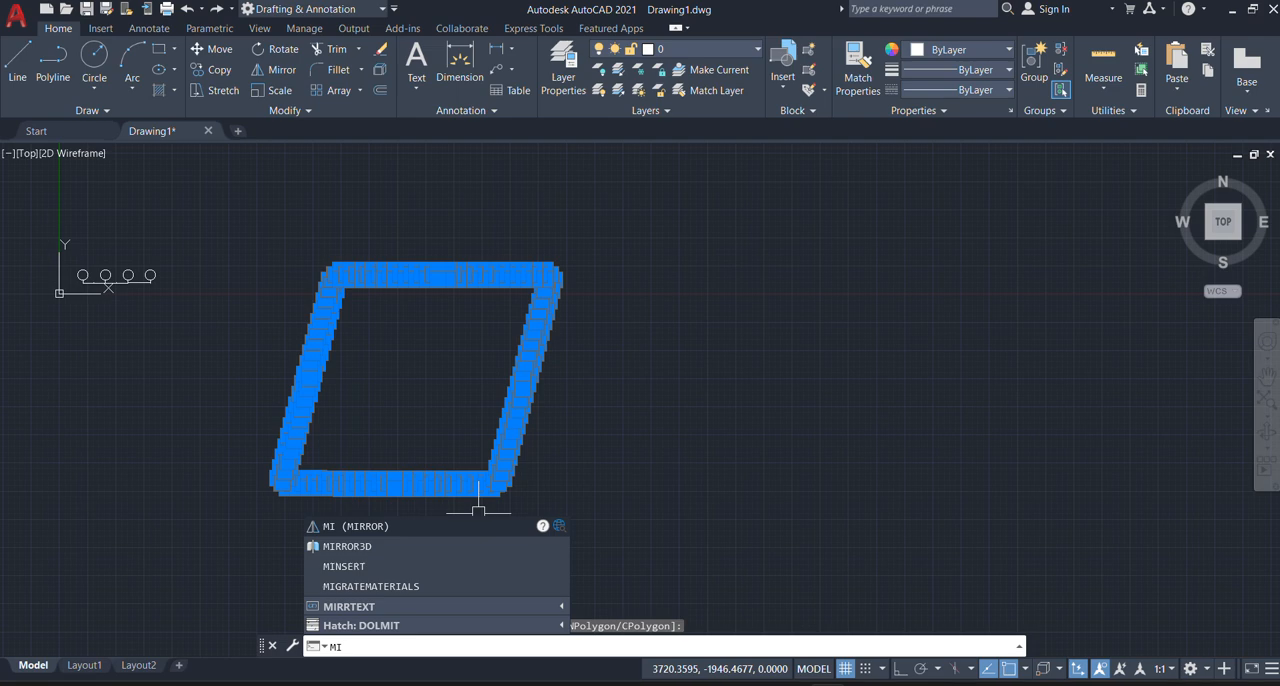
{"action": "key", "text": "Return"}
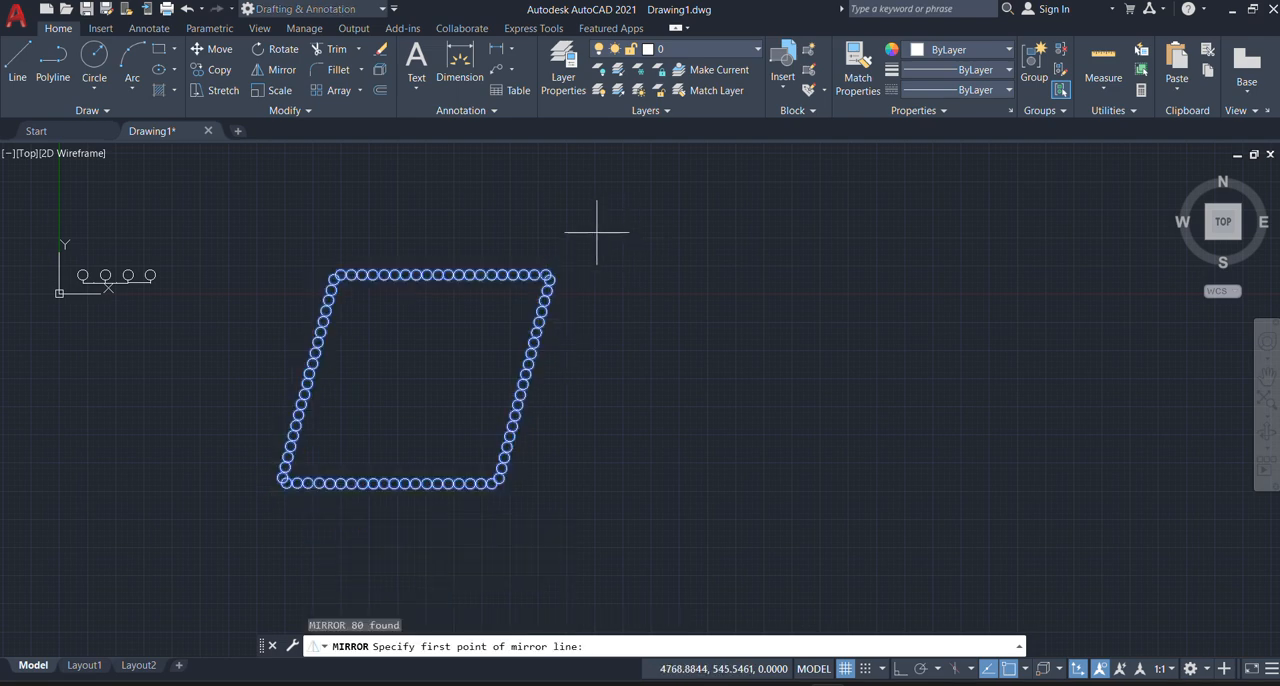
{"action": "left_click", "coordinate": [597, 232]}
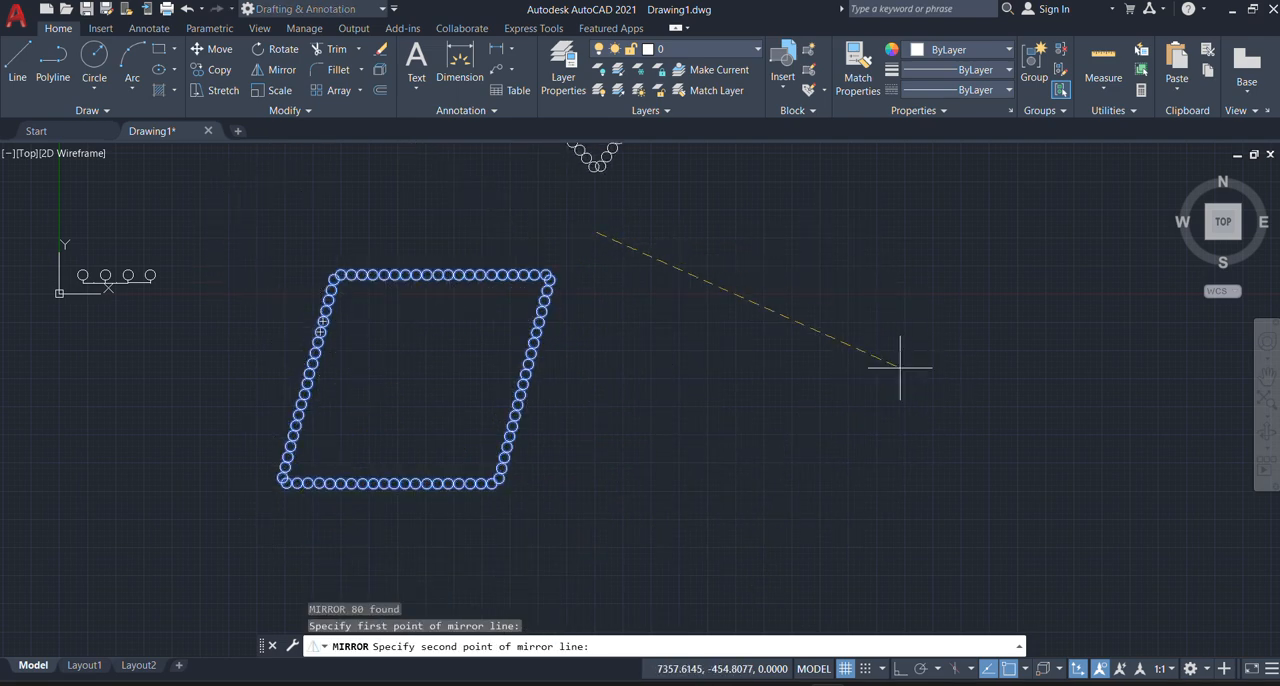
{"action": "left_click", "coordinate": [898, 672]}
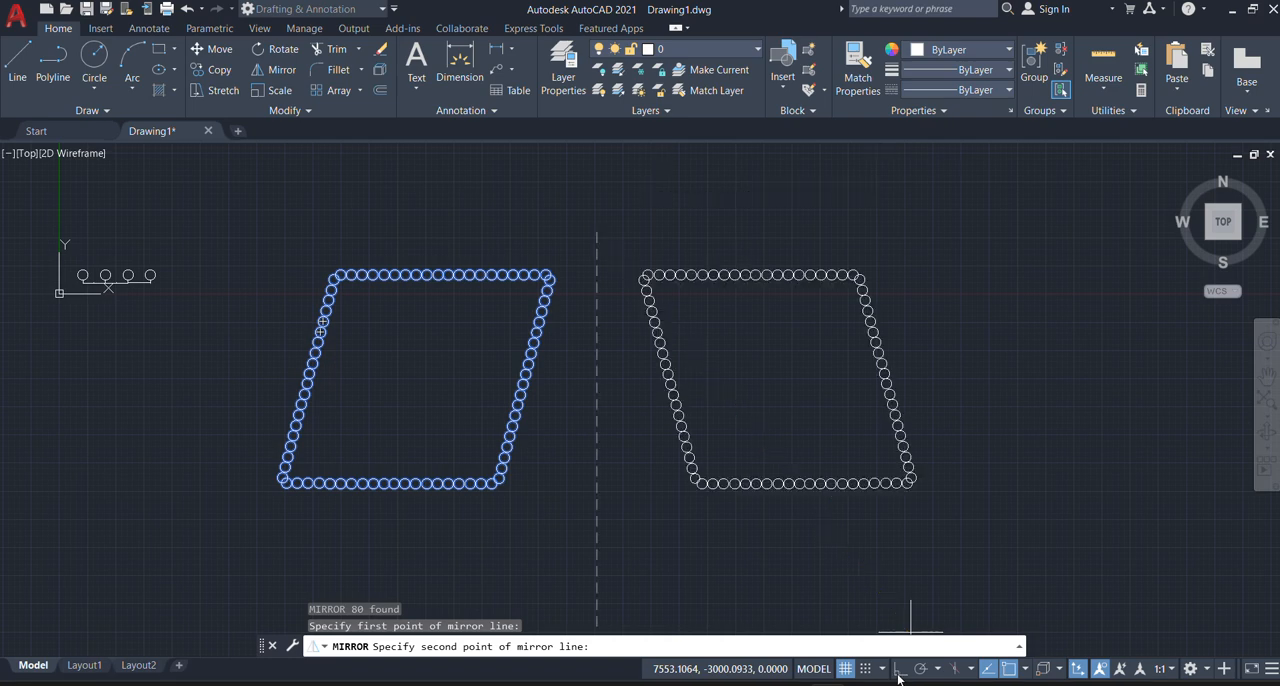
{"action": "left_click", "coordinate": [594, 552]}
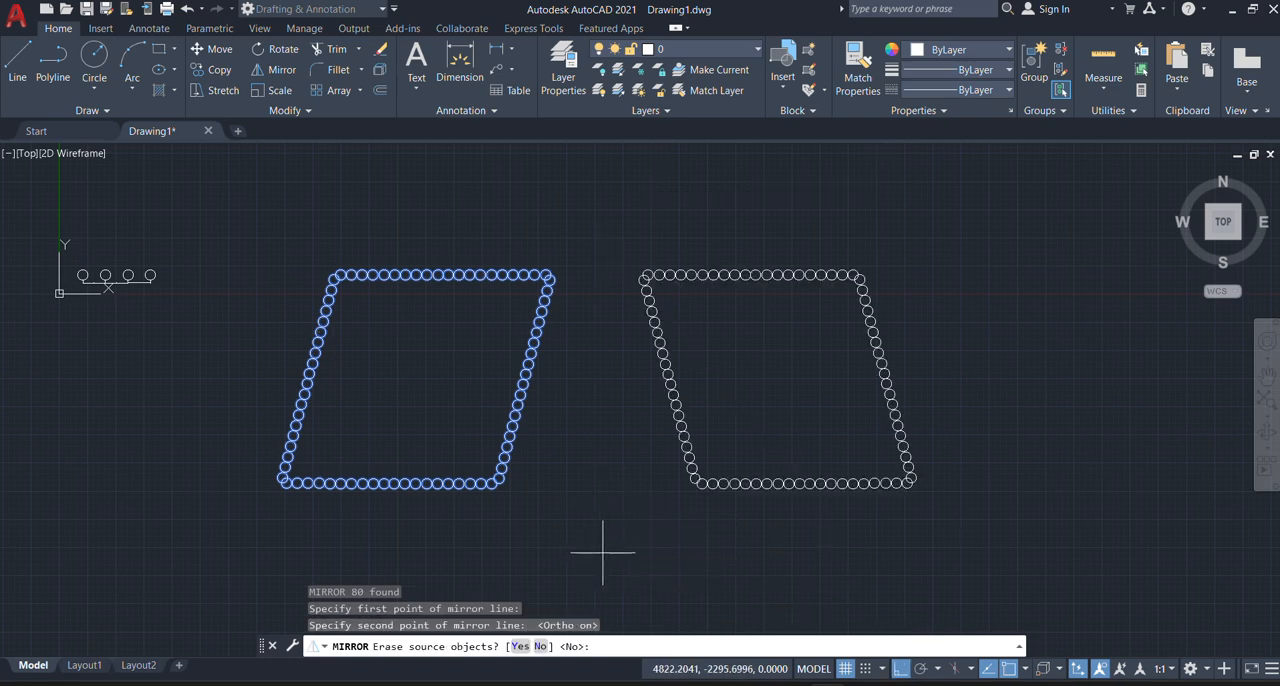
{"action": "left_click", "coordinate": [540, 646]}
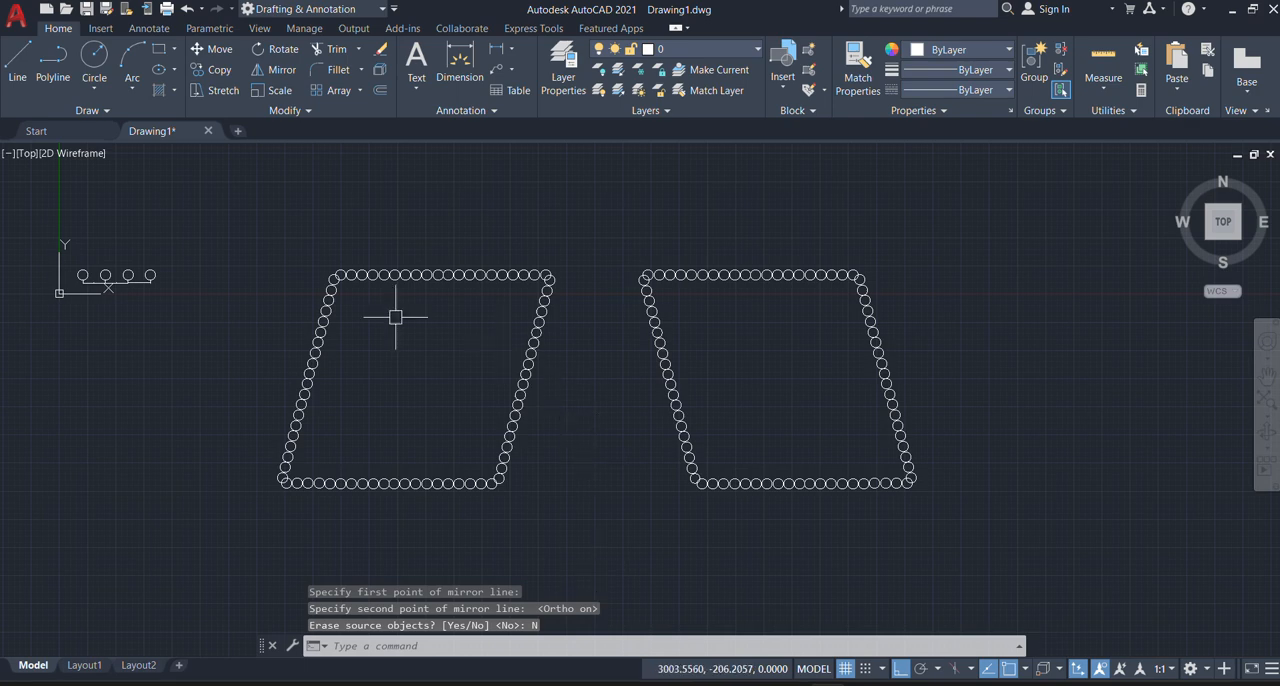
{"action": "scroll", "coordinate": [389, 332], "scroll_direction": "down", "scroll_amount": 4}
{"action": "scroll", "coordinate": [457, 357], "scroll_direction": "up", "scroll_amount": 4}
{"action": "scroll", "coordinate": [471, 354], "scroll_direction": "down", "scroll_amount": 5}
{"action": "scroll", "coordinate": [471, 343], "scroll_direction": "up", "scroll_amount": 4}
{"action": "scroll", "coordinate": [484, 347], "scroll_direction": "down", "scroll_amount": 3}
{"action": "scroll", "coordinate": [440, 304], "scroll_direction": "up", "scroll_amount": 6}
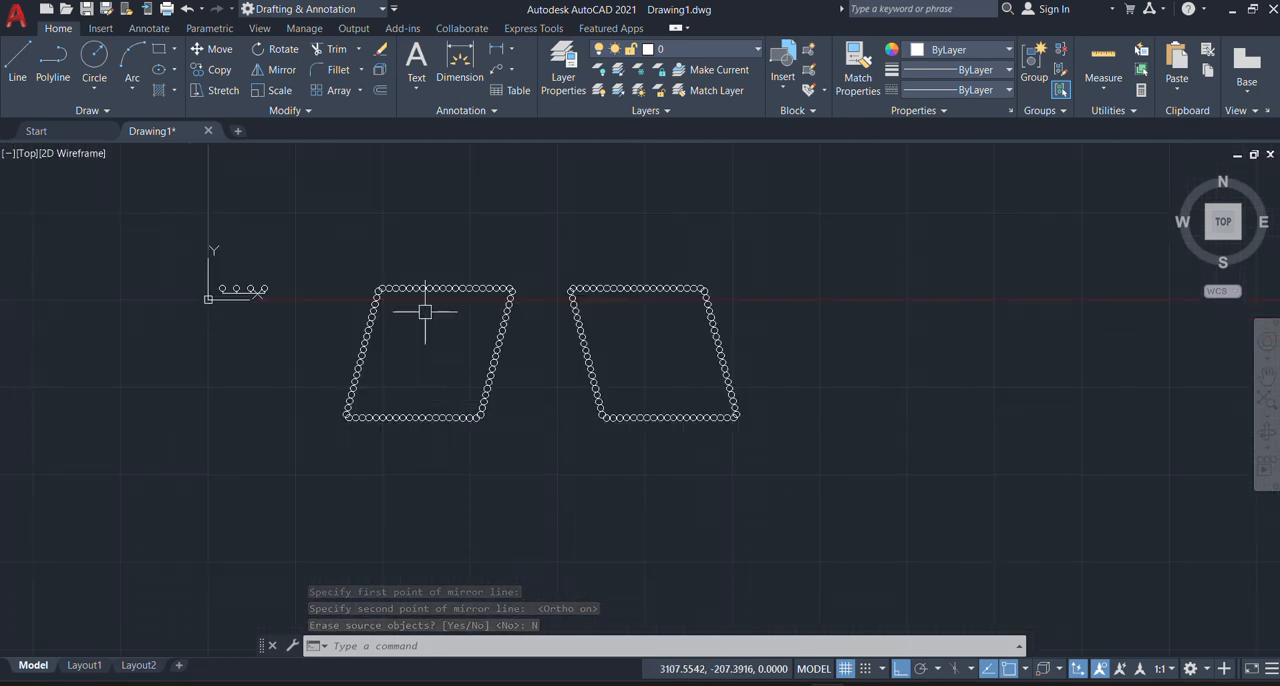
{"action": "scroll", "coordinate": [366, 288], "scroll_direction": "down", "scroll_amount": 2}
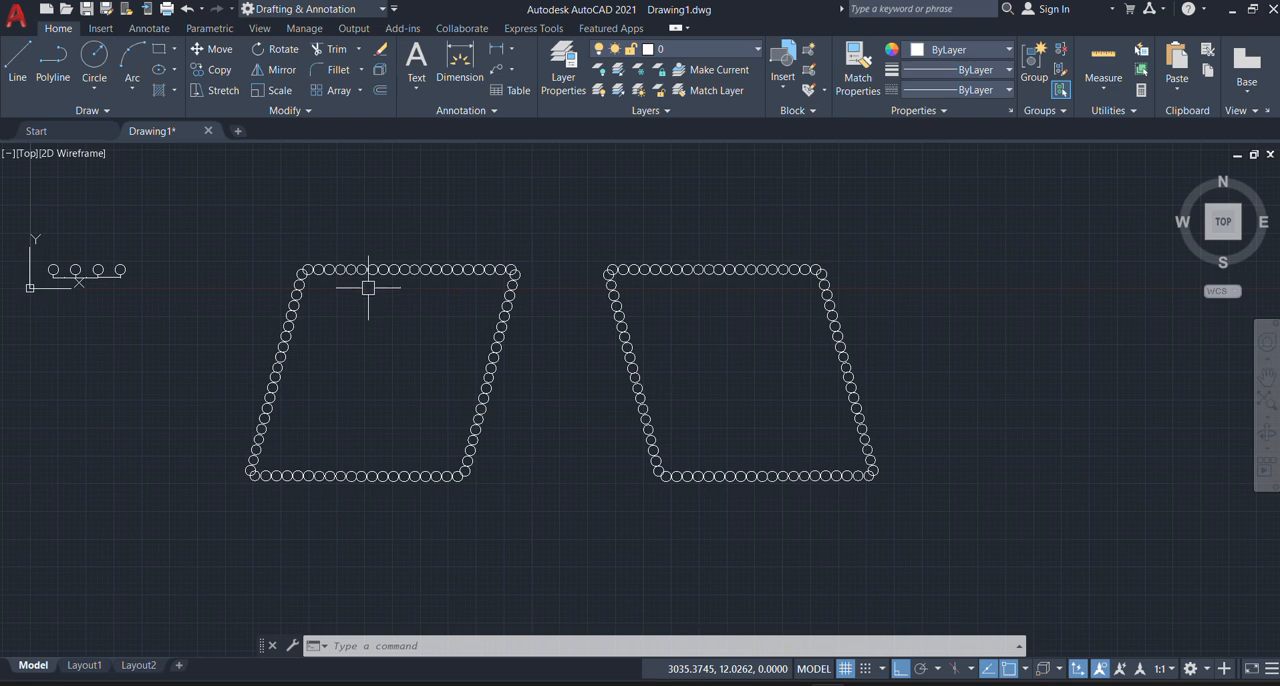
{"action": "scroll", "coordinate": [351, 423], "scroll_direction": "down", "scroll_amount": 4}
{"action": "scroll", "coordinate": [357, 431], "scroll_direction": "up", "scroll_amount": 3}
{"action": "scroll", "coordinate": [341, 424], "scroll_direction": "down", "scroll_amount": 1}
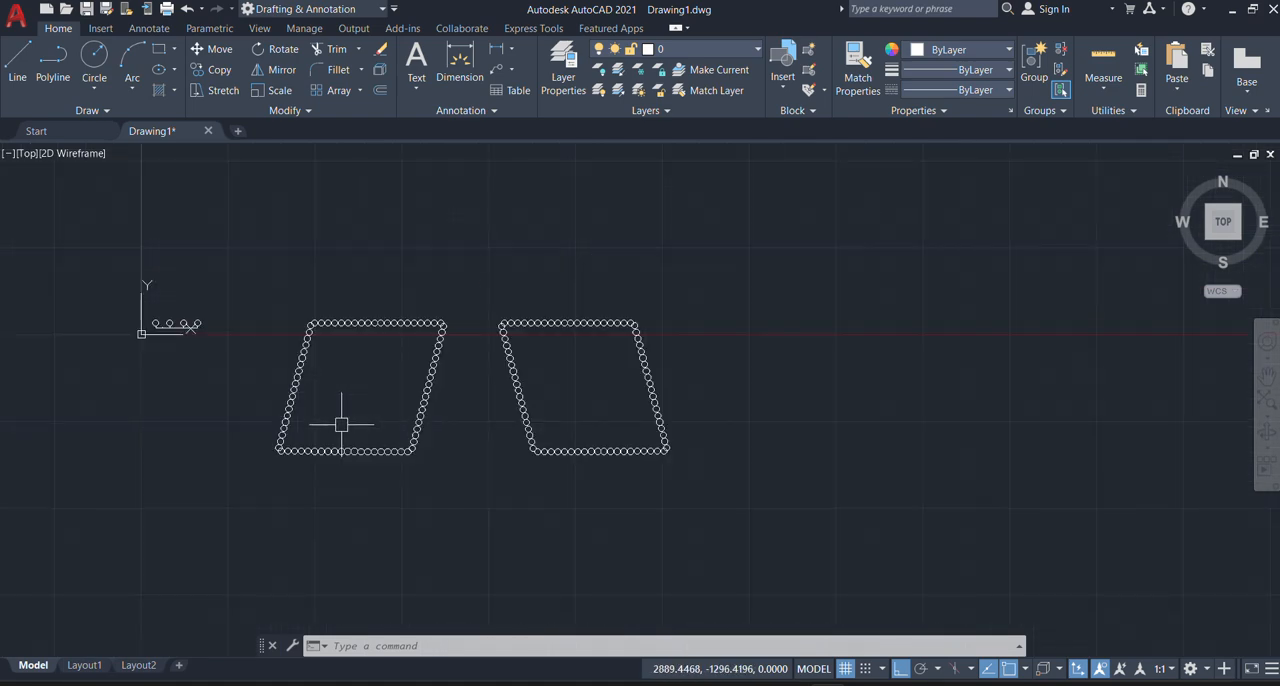
Step: Mirror both circle parallelograms together about a horizontal line just above them with Ortho on, keeping the source circles
{"action": "left_click", "coordinate": [244, 257]}
{"action": "left_click", "coordinate": [775, 551]}
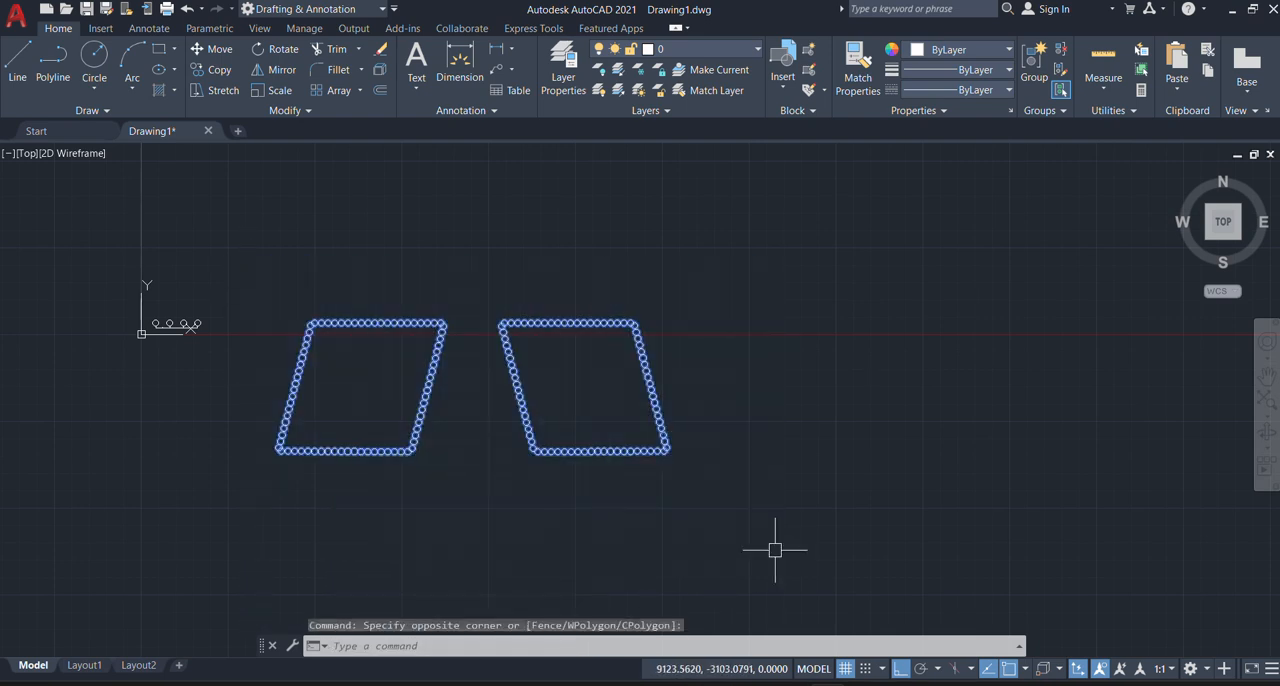
{"action": "type", "text": "mi"}
{"action": "key", "text": "Return"}
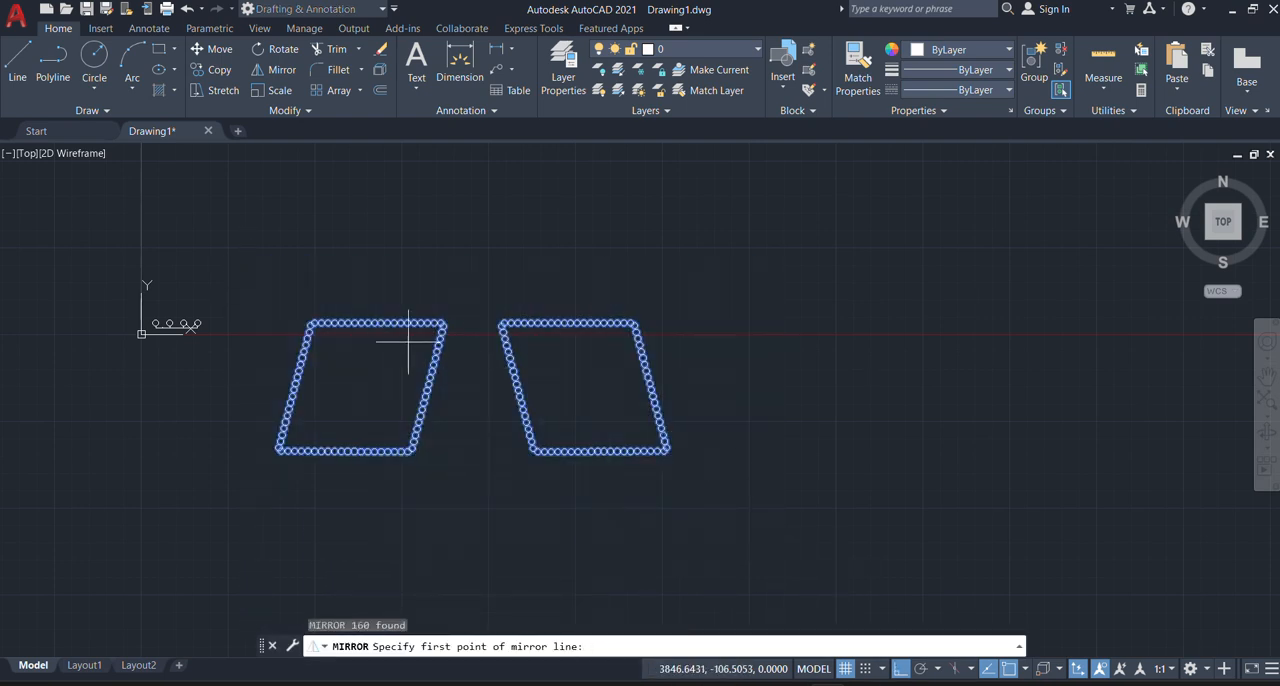
{"action": "left_click", "coordinate": [275, 297]}
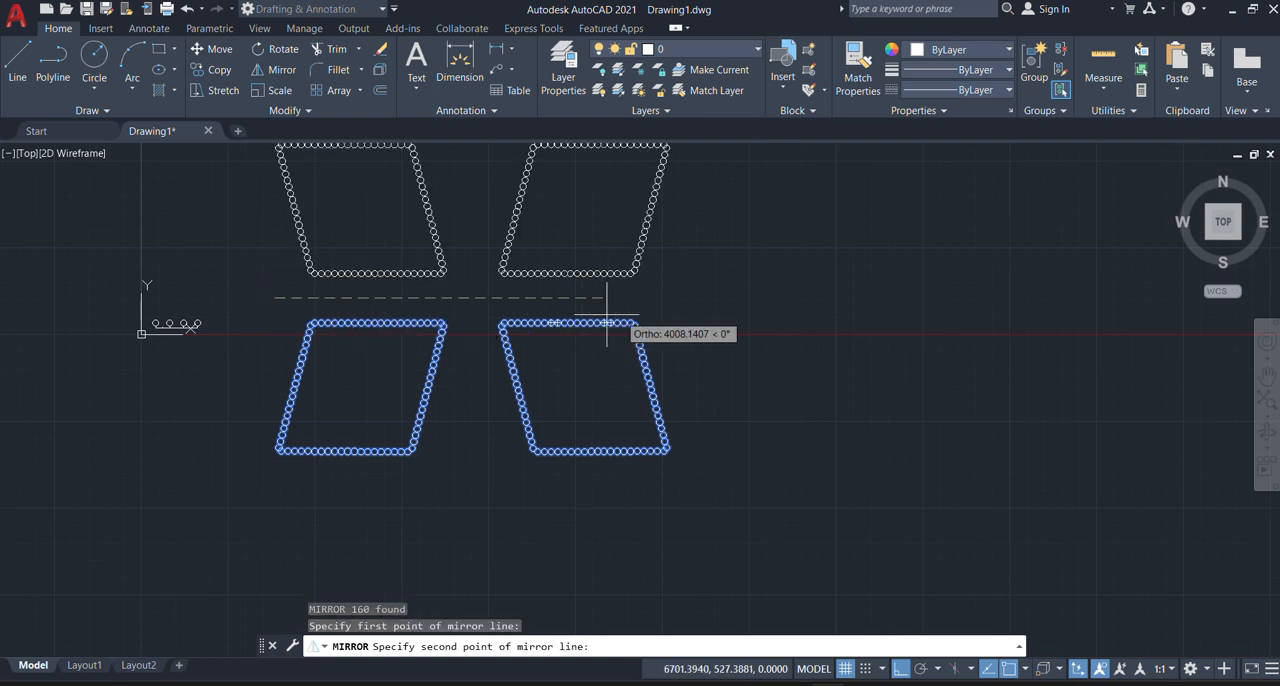
{"action": "left_click", "coordinate": [719, 296]}
{"action": "key", "text": "Return"}
{"action": "scroll", "coordinate": [486, 443], "scroll_direction": "down", "scroll_amount": 2}
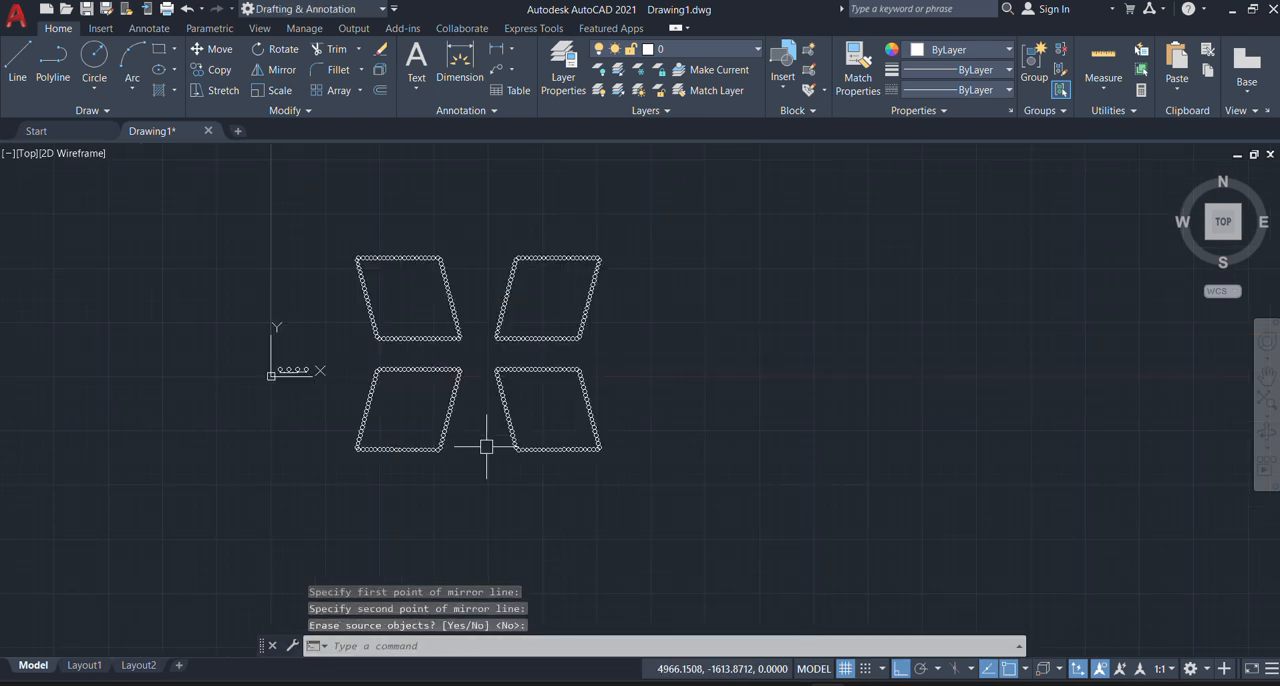
{"action": "scroll", "coordinate": [443, 357], "scroll_direction": "up", "scroll_amount": 2}
{"action": "middle_click_drag", "start_coordinate": [358, 311], "coordinate": [397, 304]}
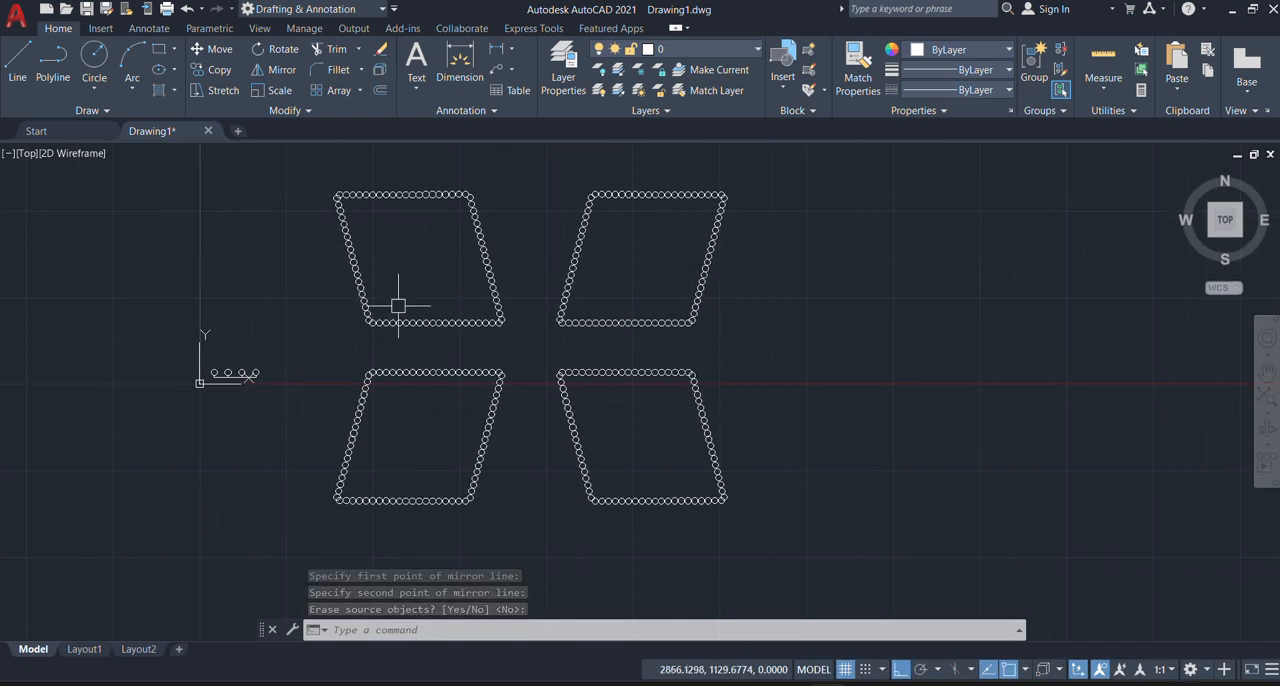